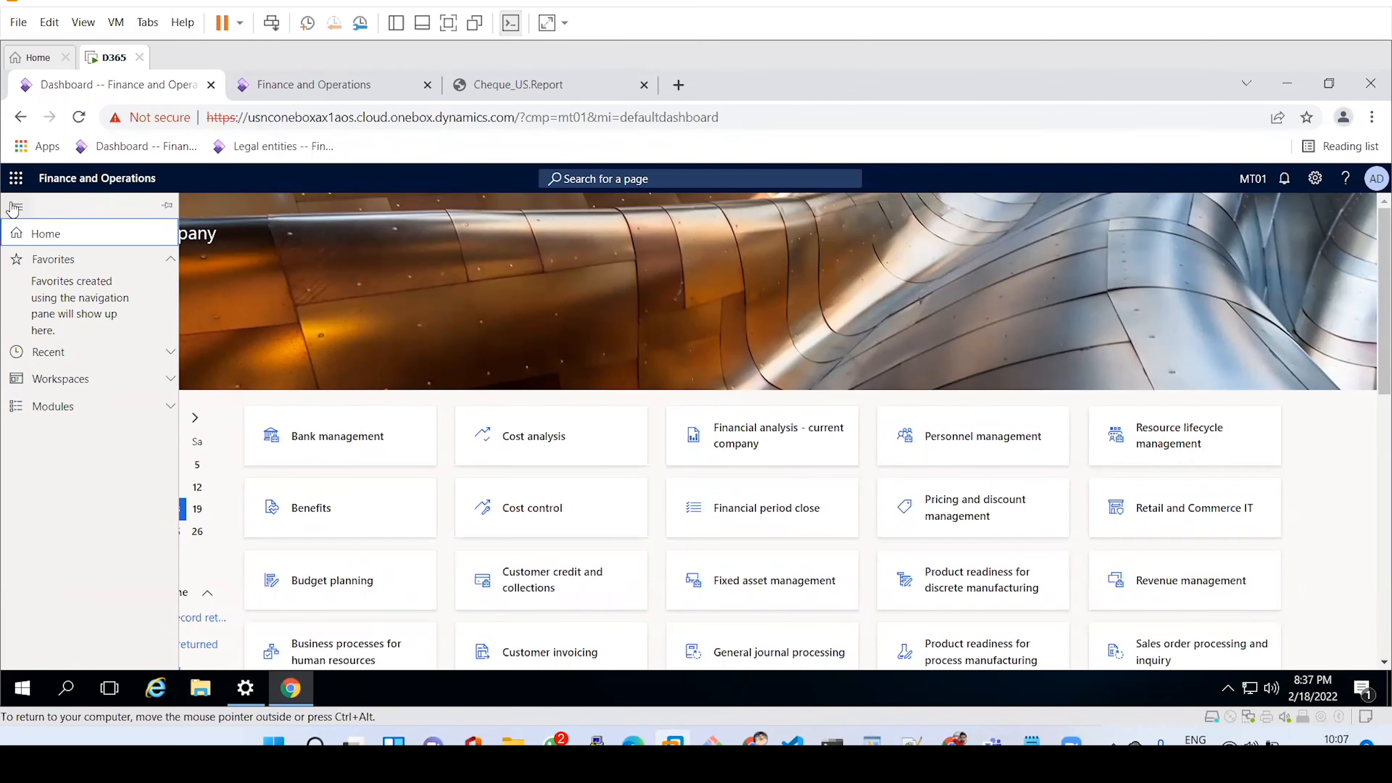
Go through Modules > Organization administration to reach the Legal entities page.
left_click(85, 407)
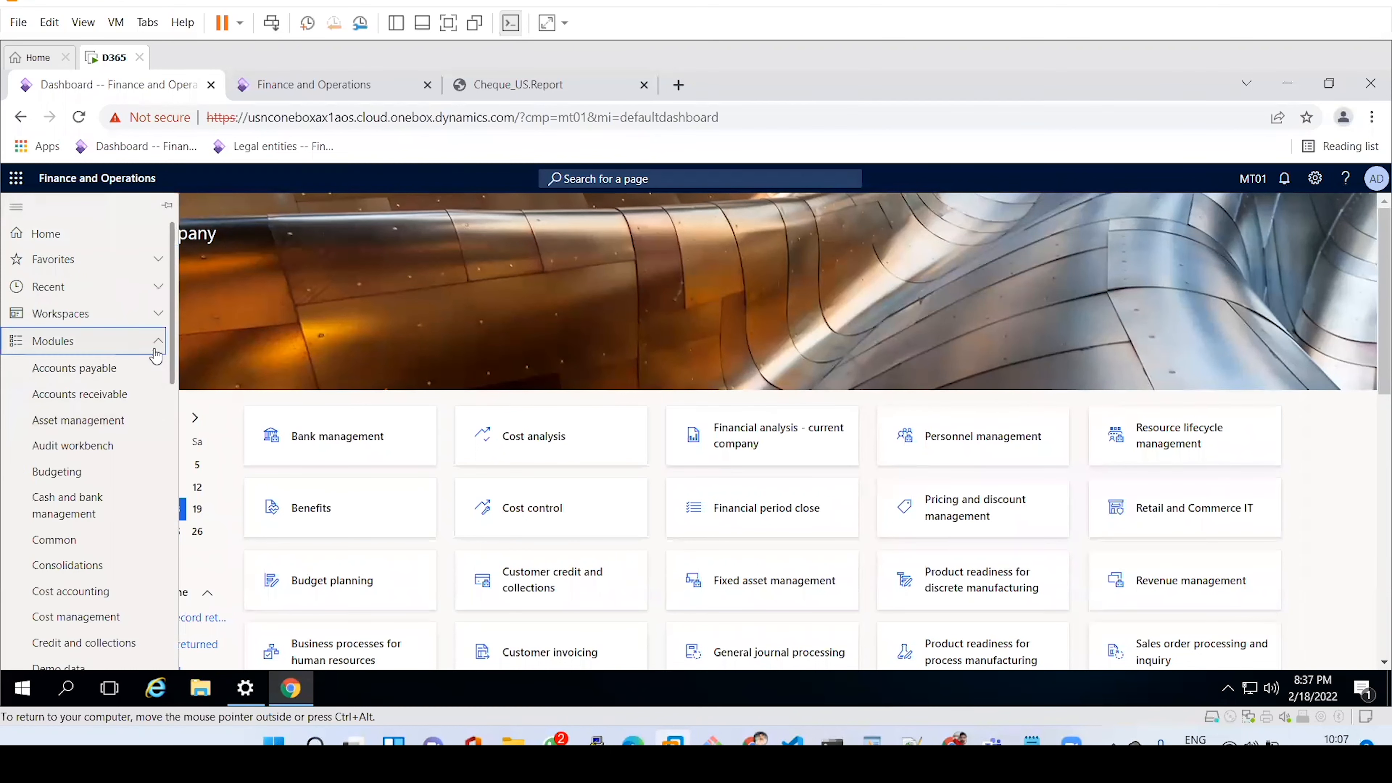
left_click_drag(173, 364, 177, 527)
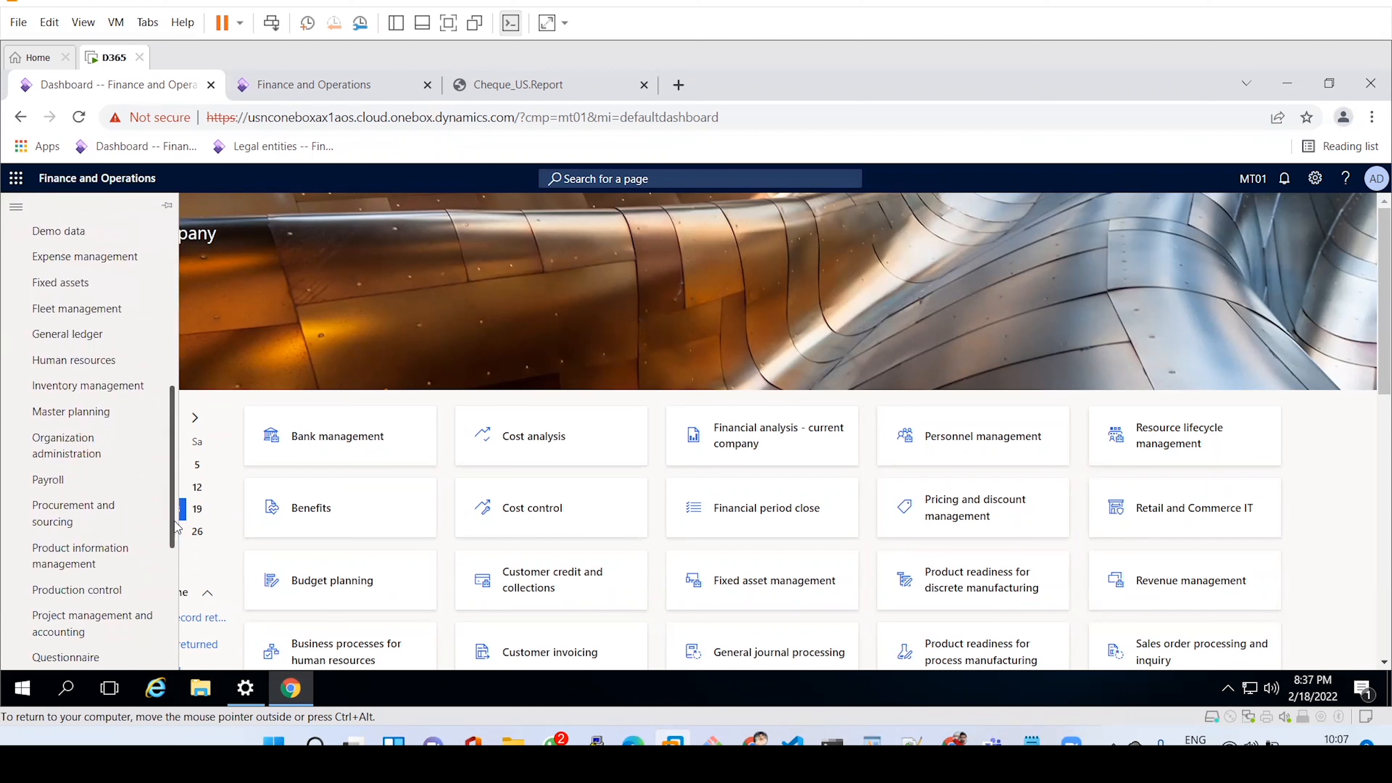
left_click(77, 454)
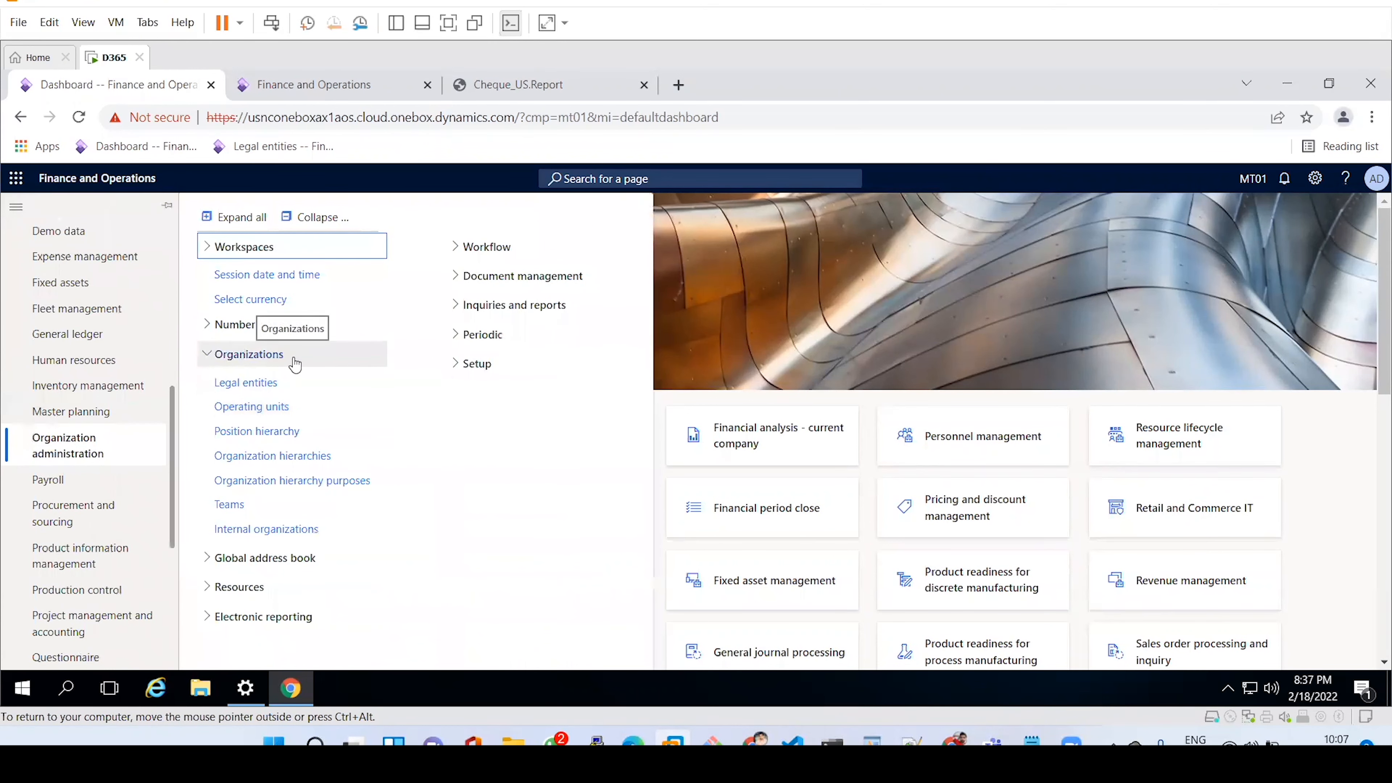
left_click(284, 384)
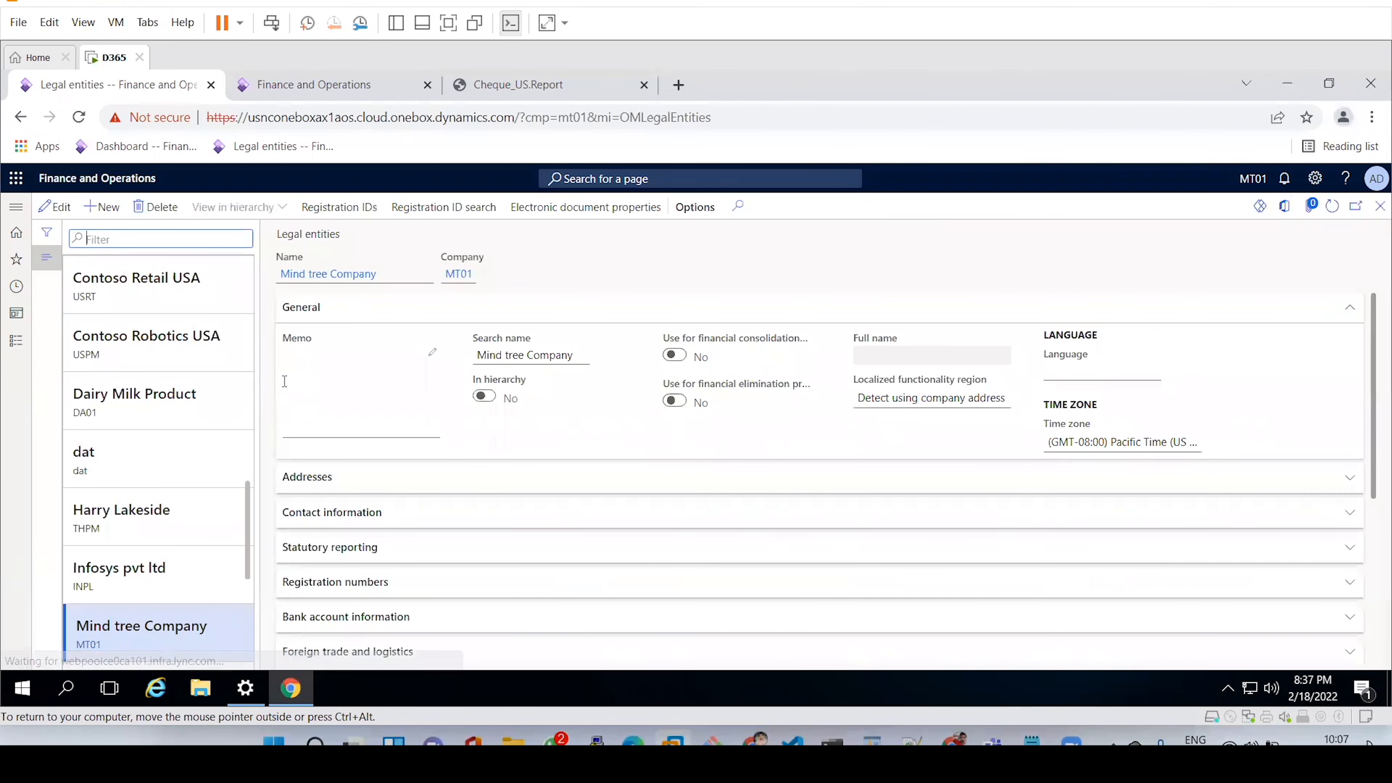
left_click(104, 208)
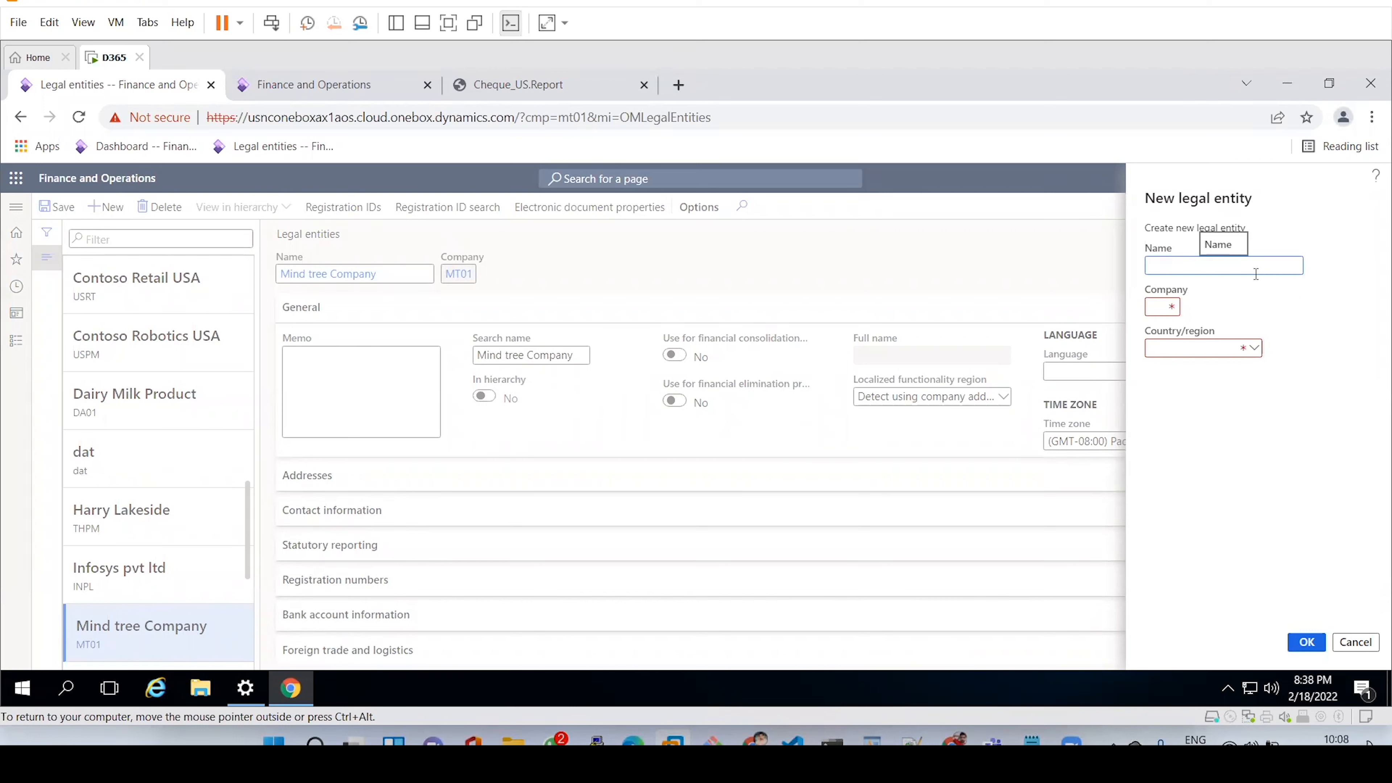
left_click(1148, 306)
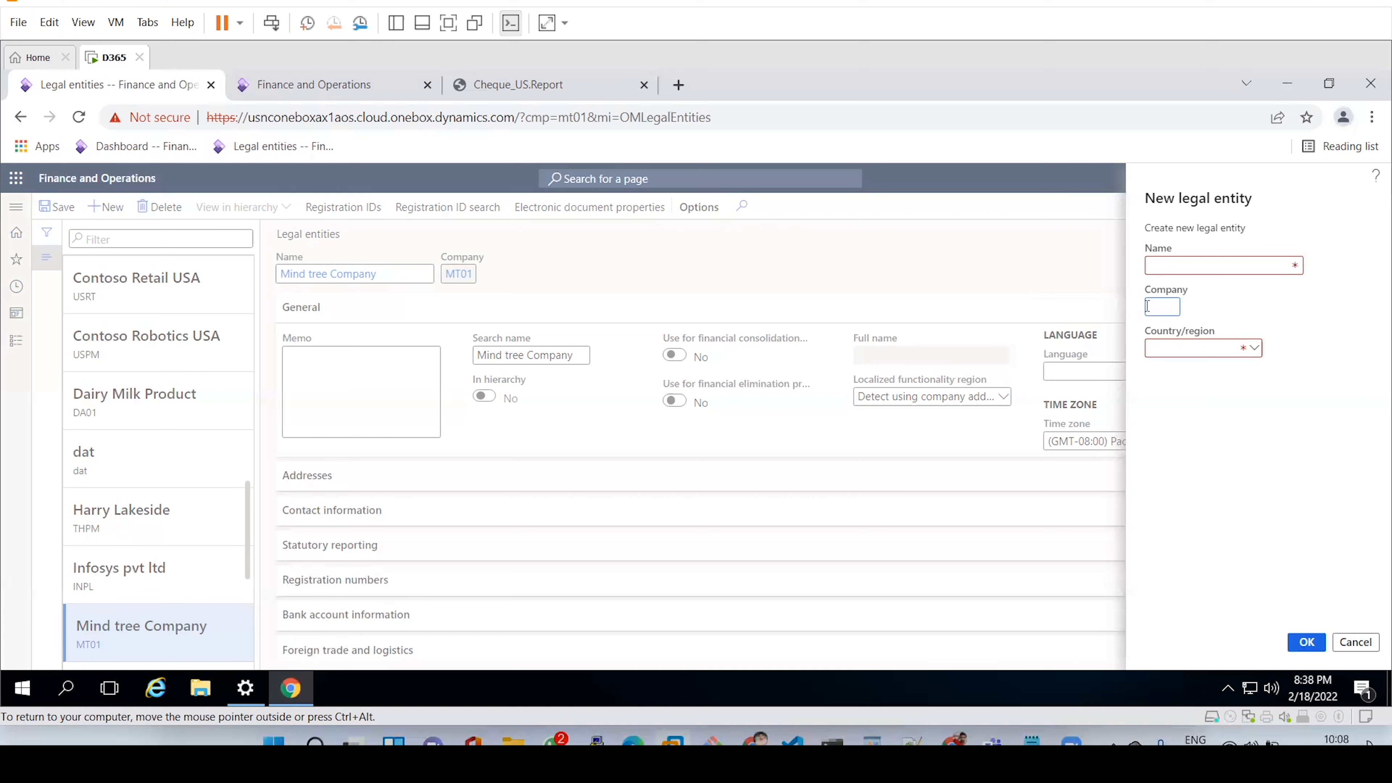
type("1234")
key("BackSpace")
key("BackSpace")
key("BackSpace")
key("BackSpace")
mouse_move(1197, 350)
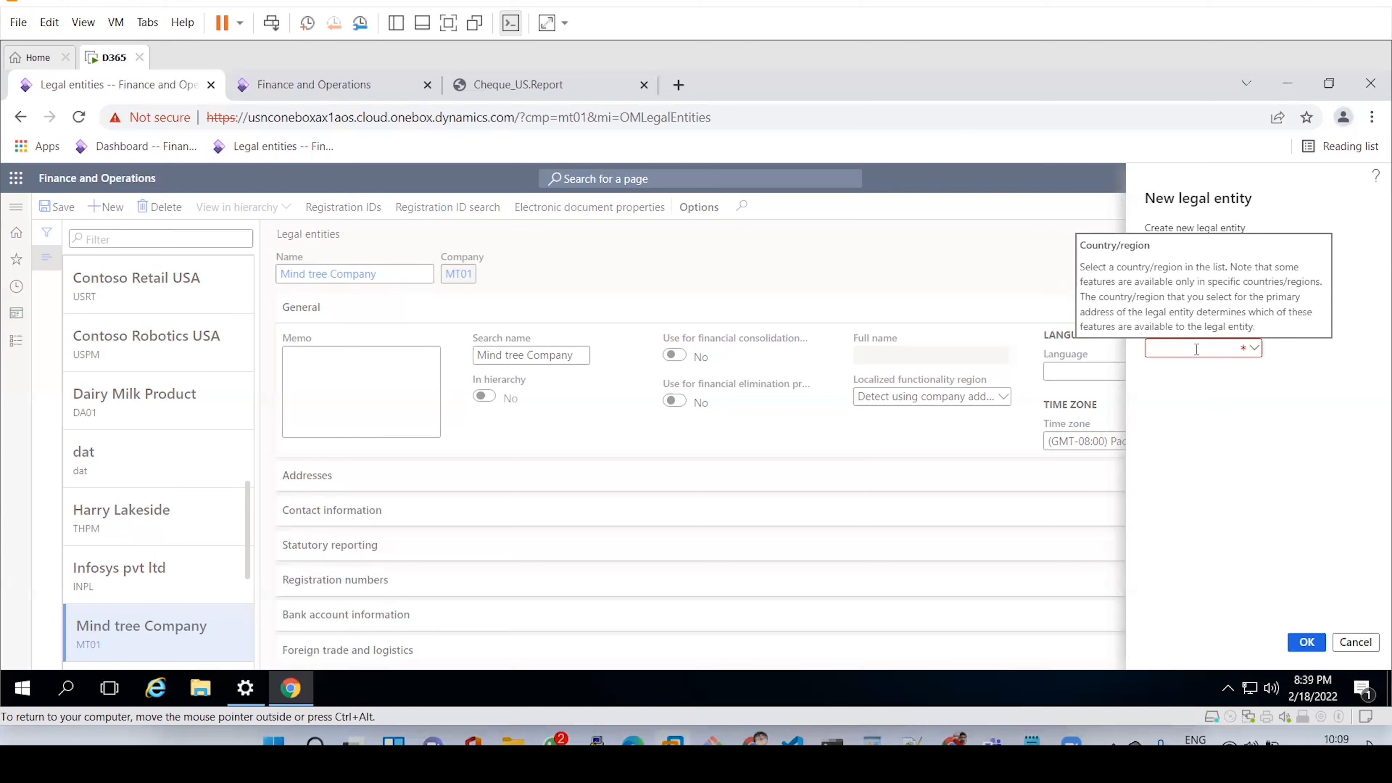
left_click(1255, 349)
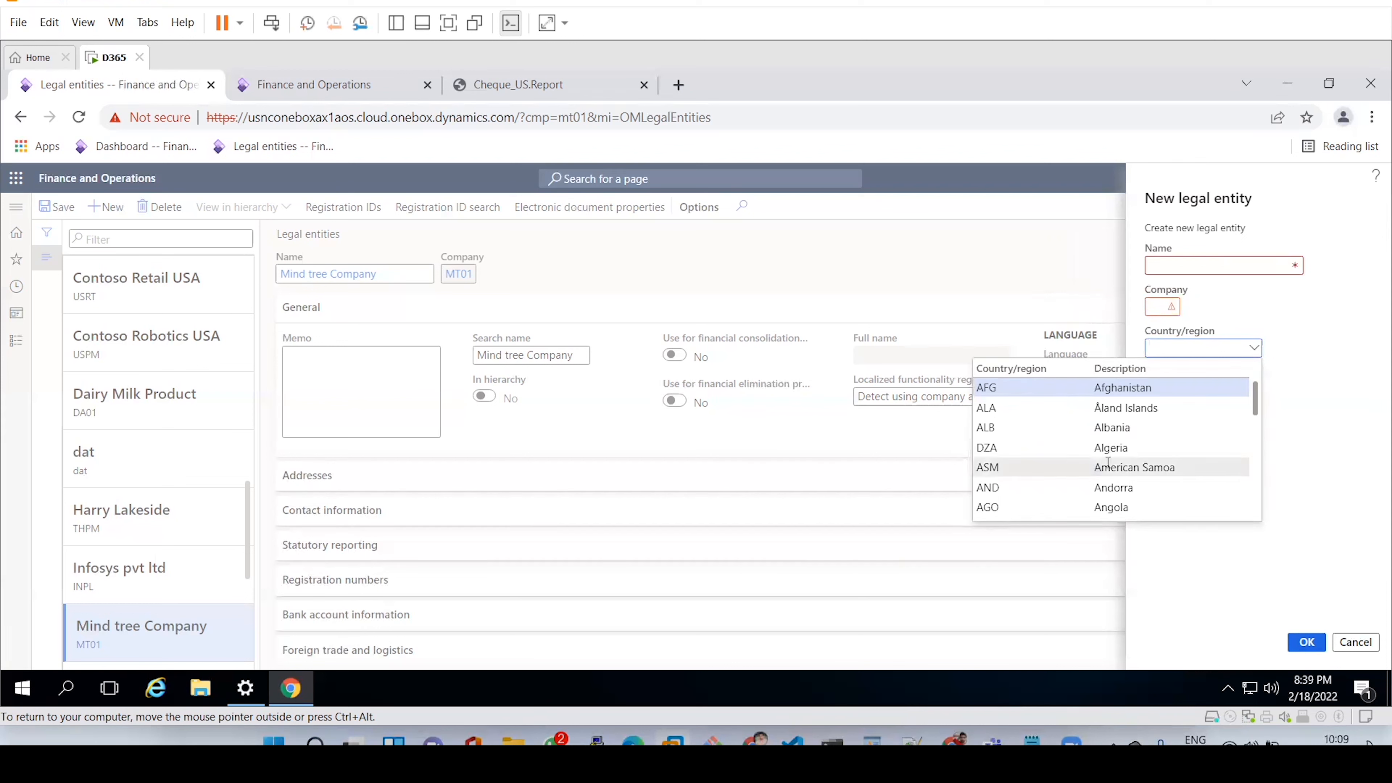
left_click(1321, 433)
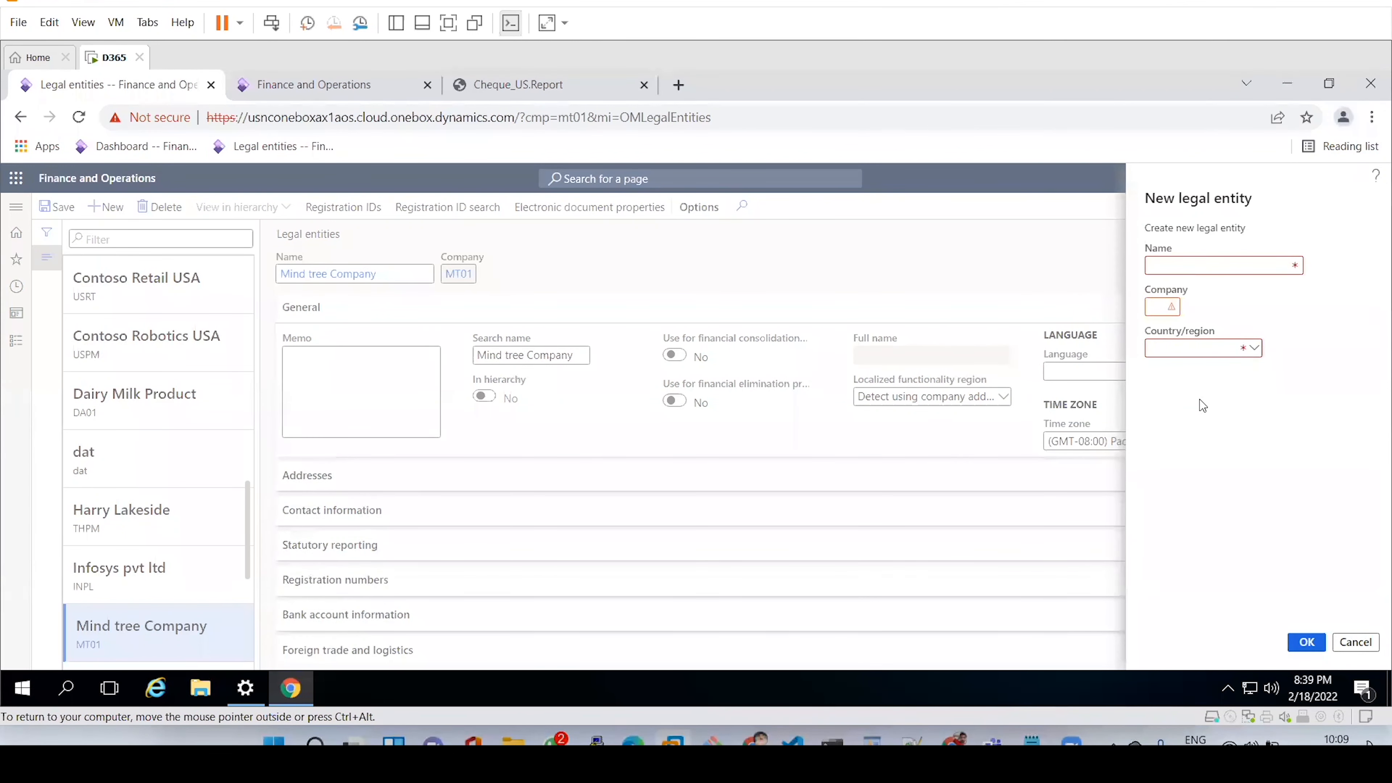
left_click(1354, 643)
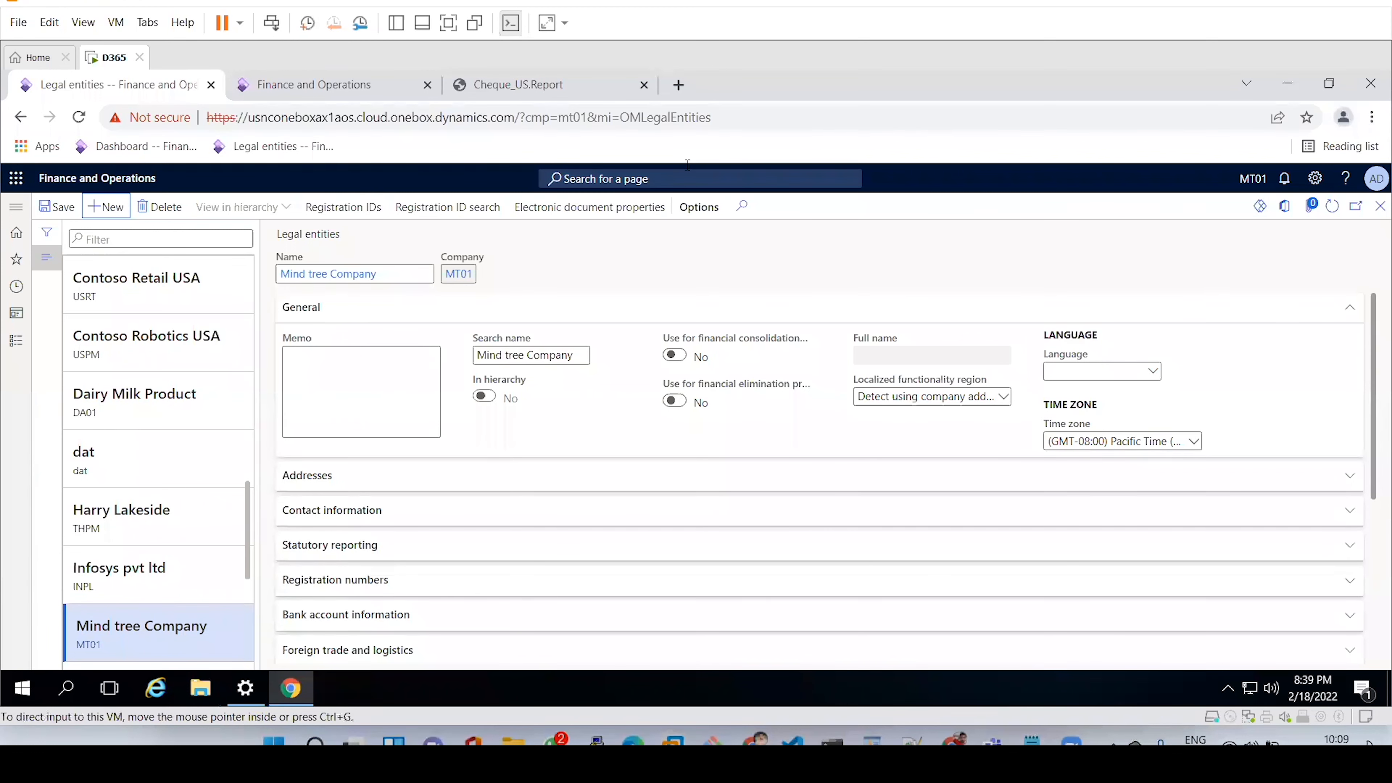
left_click(522, 313)
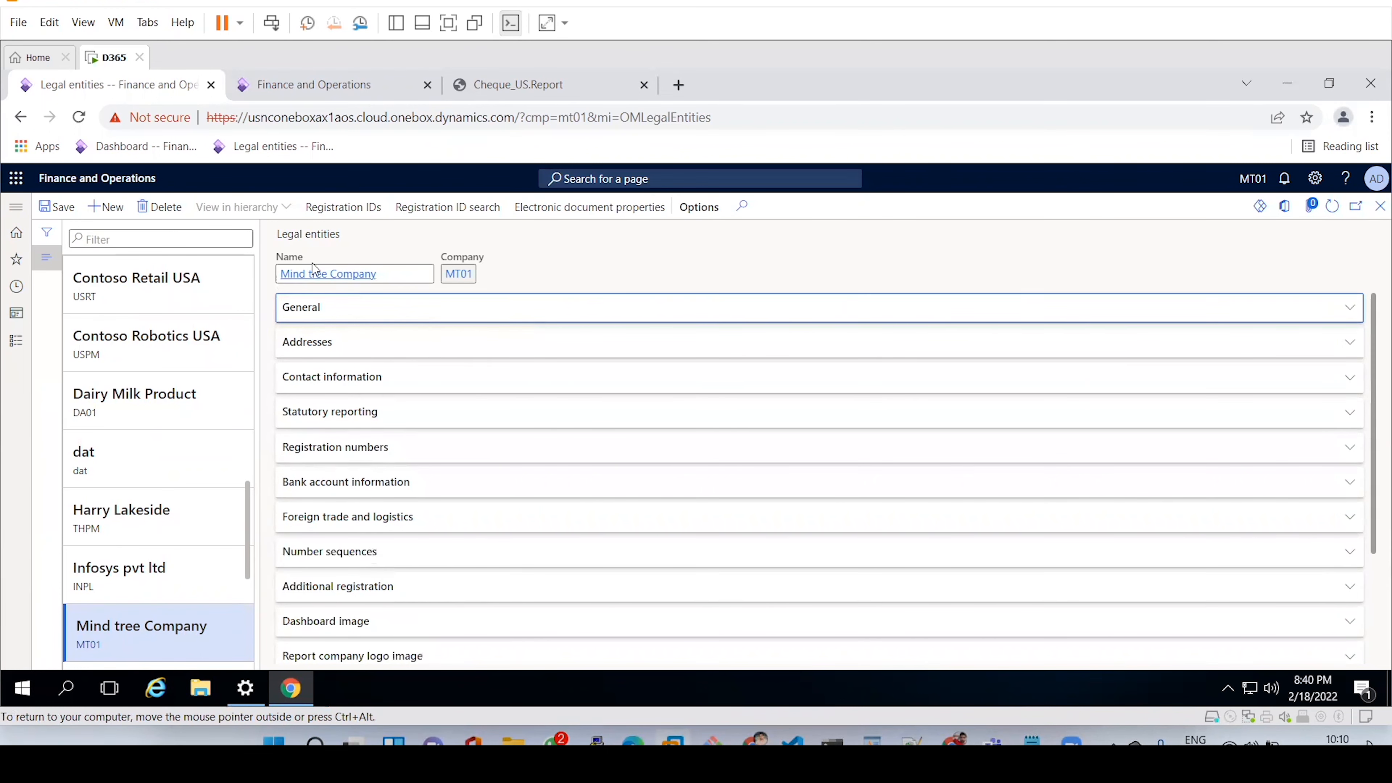
left_click(317, 315)
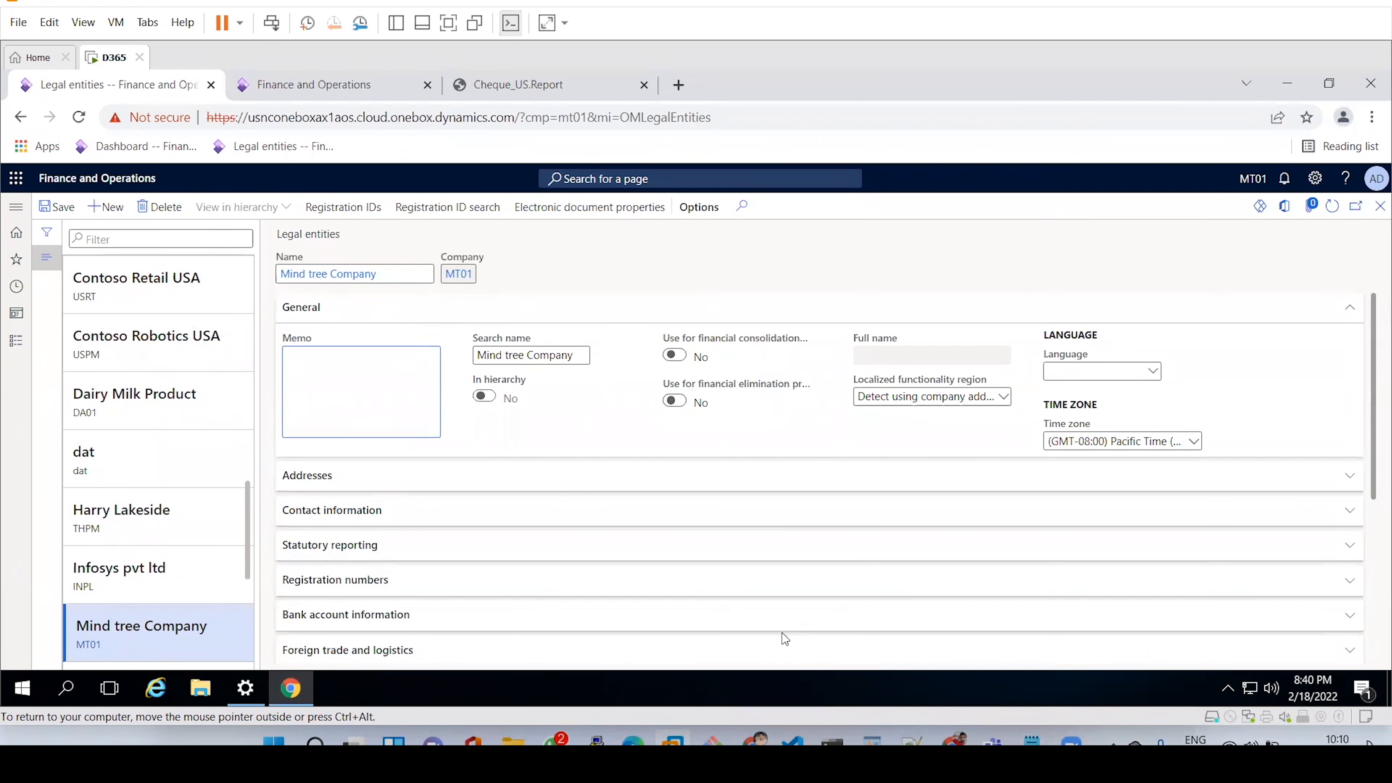
Add the lines 'fast tab' and '1. General fast tab' to the Notepad notes, then minimize Notepad.
left_click(1032, 741)
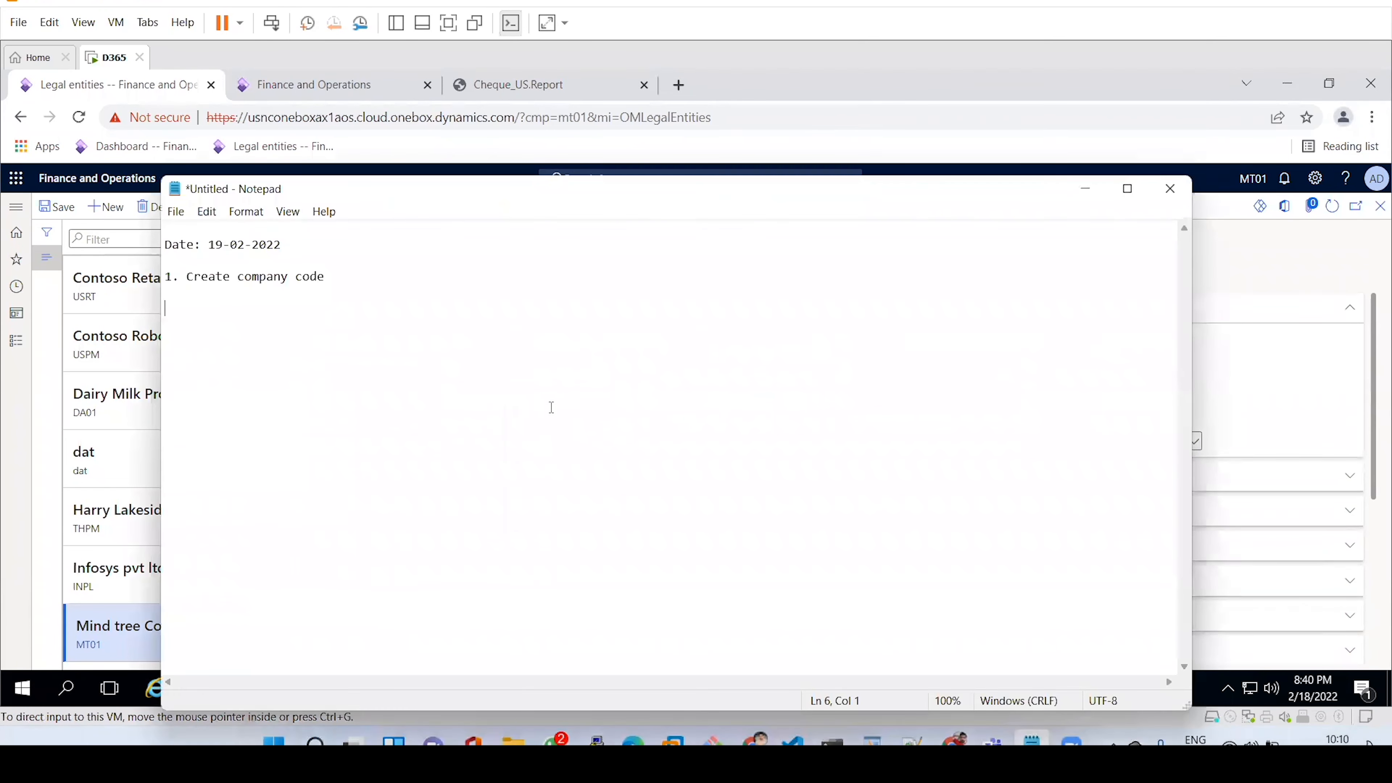
type("fast tab")
key("Return")
type("1. General fast tab")
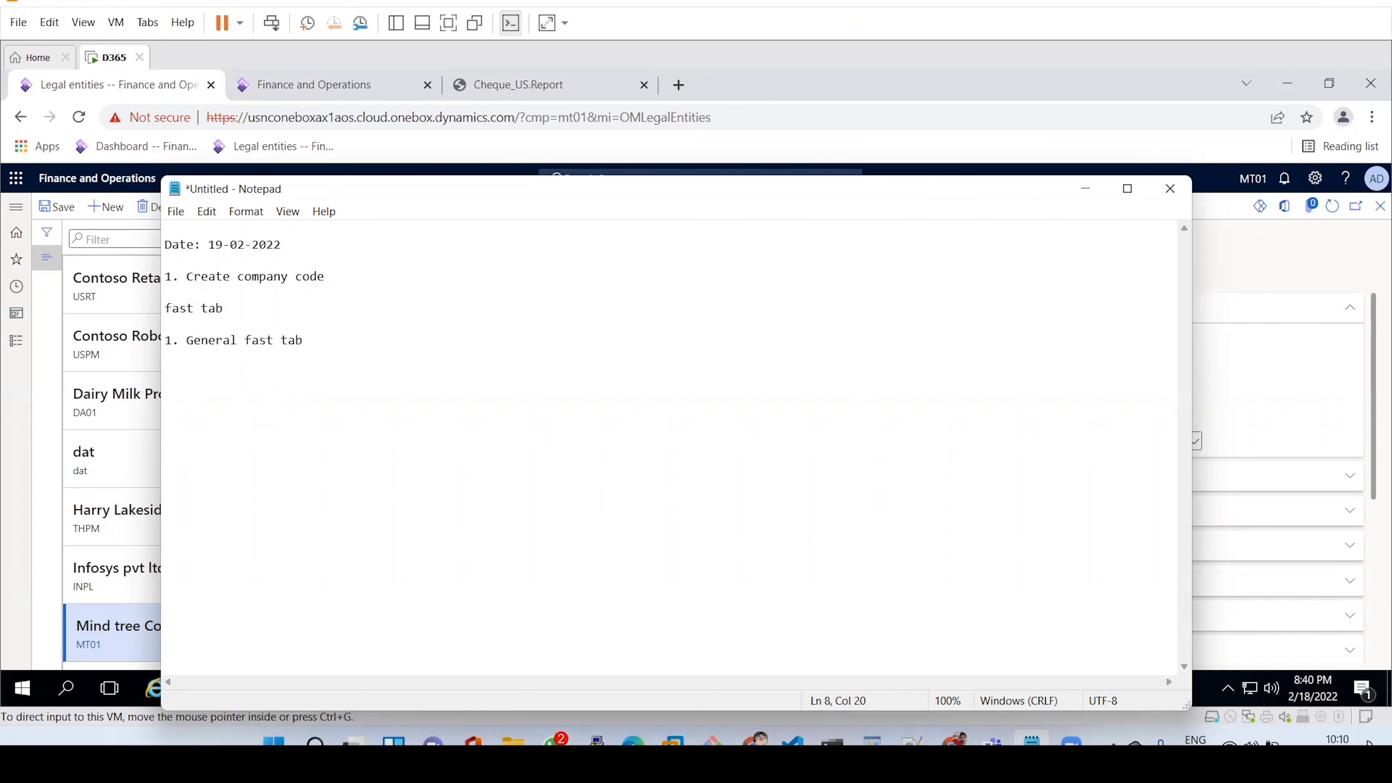
left_click(1088, 188)
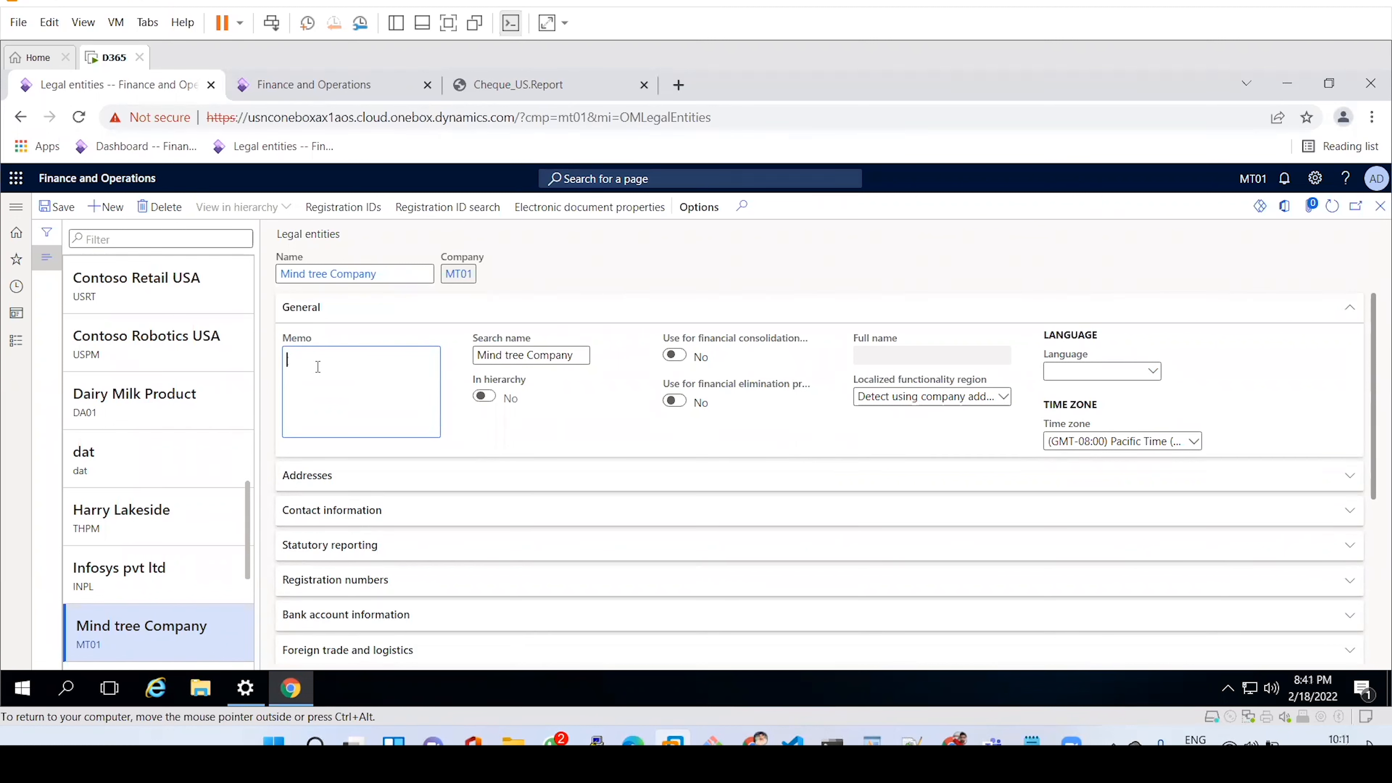
Enter 'Its IT based company' as the Mind tree Company memo and bring up the modules navigation menu.
left_click(310, 384)
type("Its IT based company")
mouse_move(752, 343)
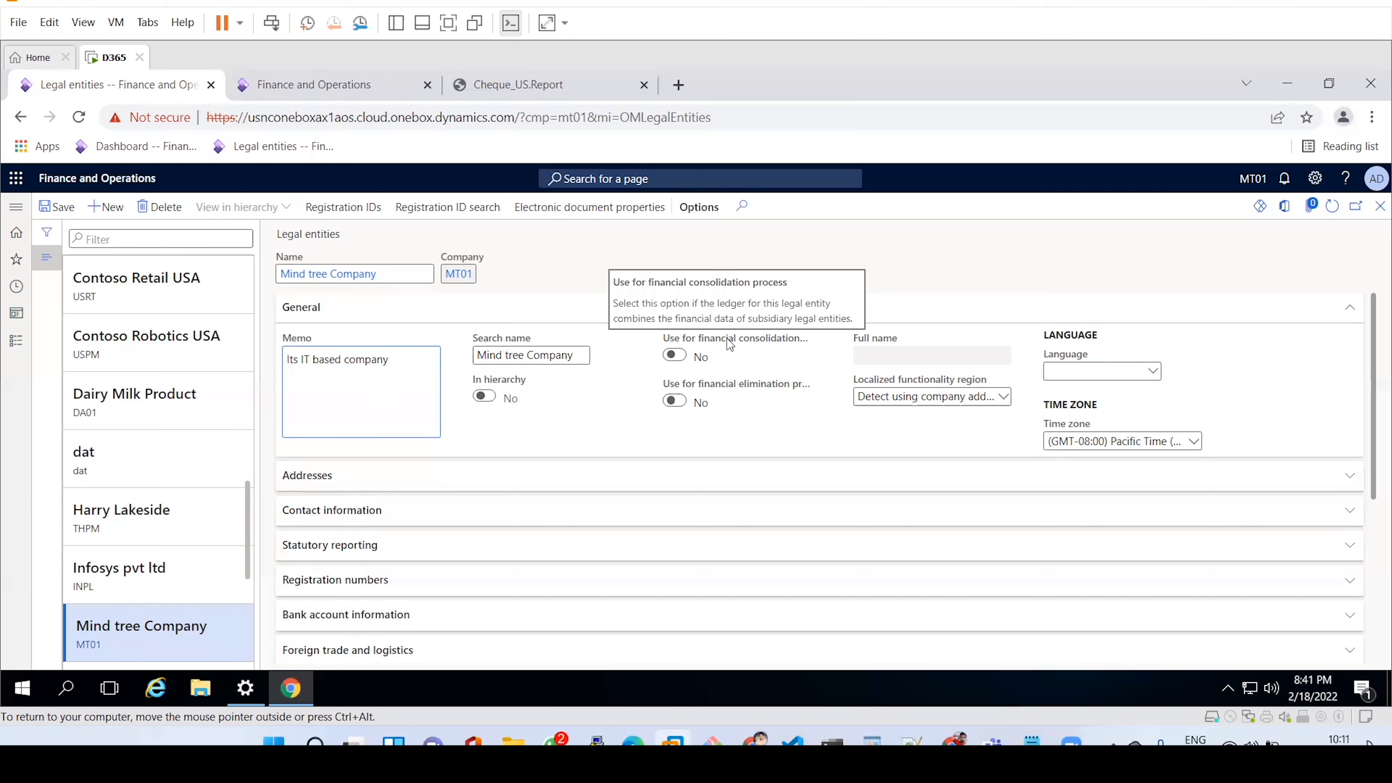
mouse_move(728, 390)
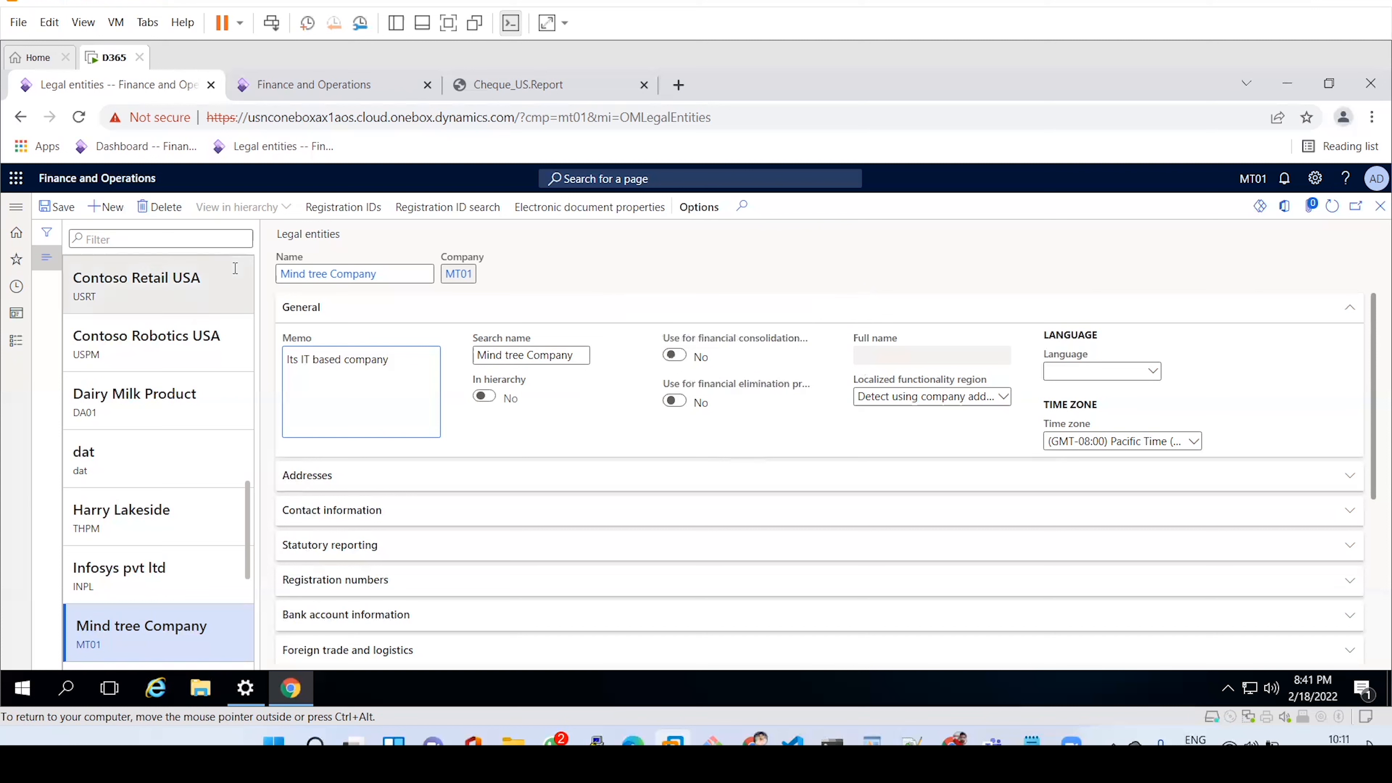
left_click(16, 207)
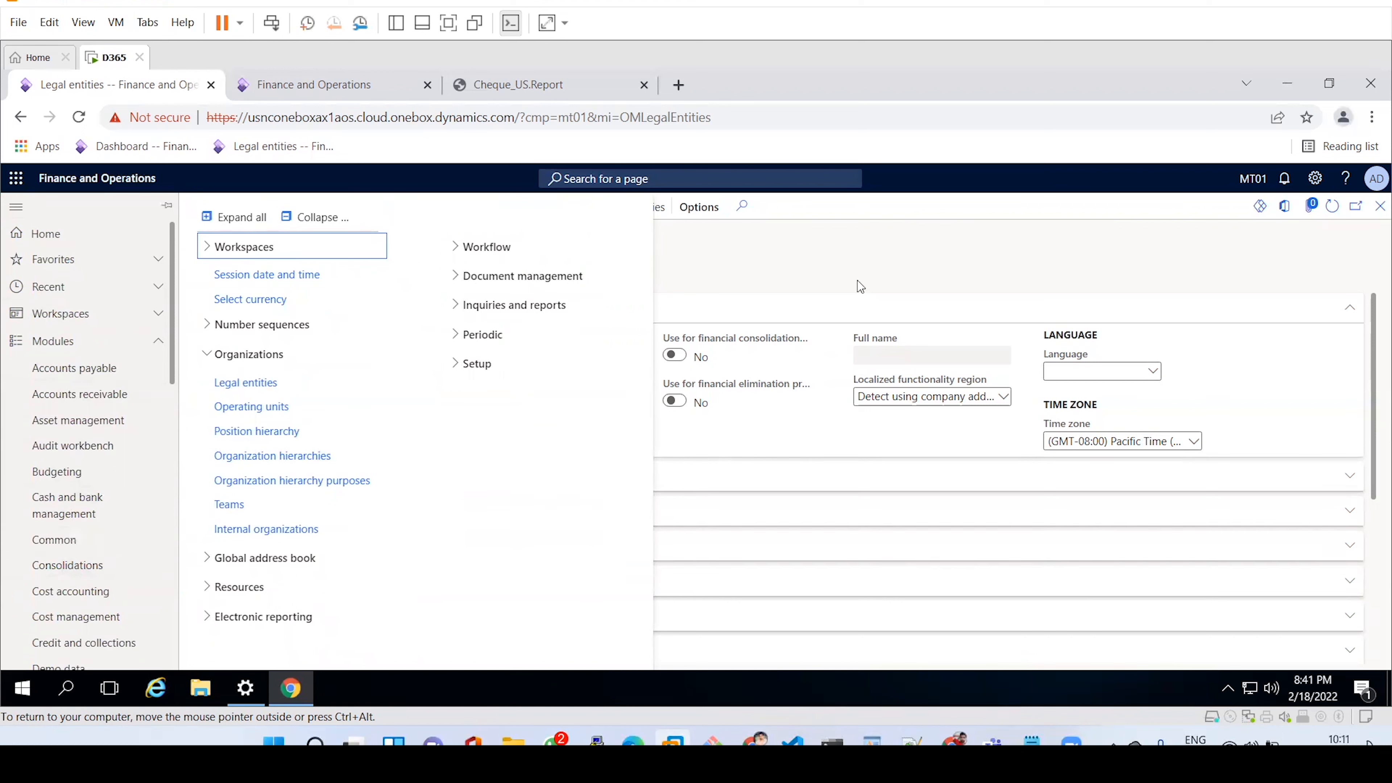
Dismiss the navigation menu to return to Mind tree Company's General details.
left_click(948, 241)
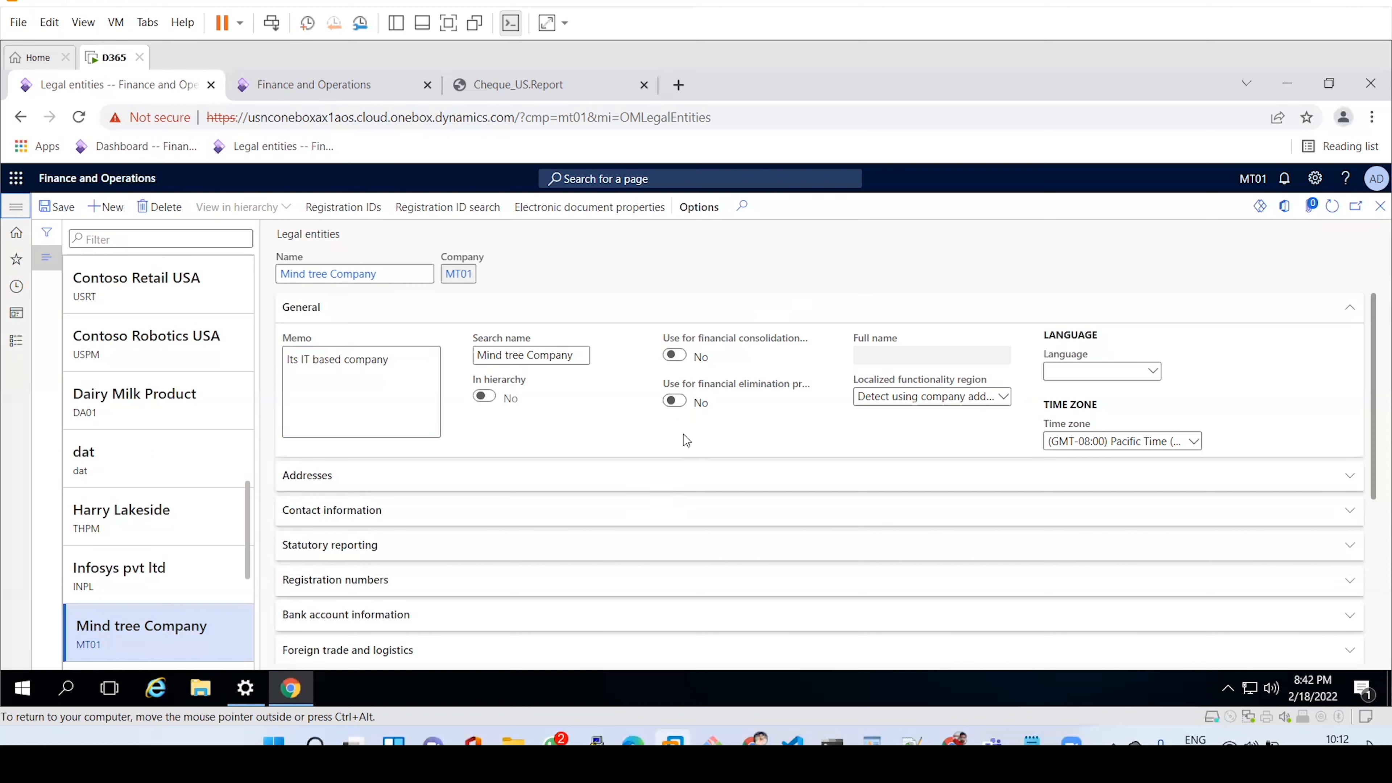
mouse_move(713, 353)
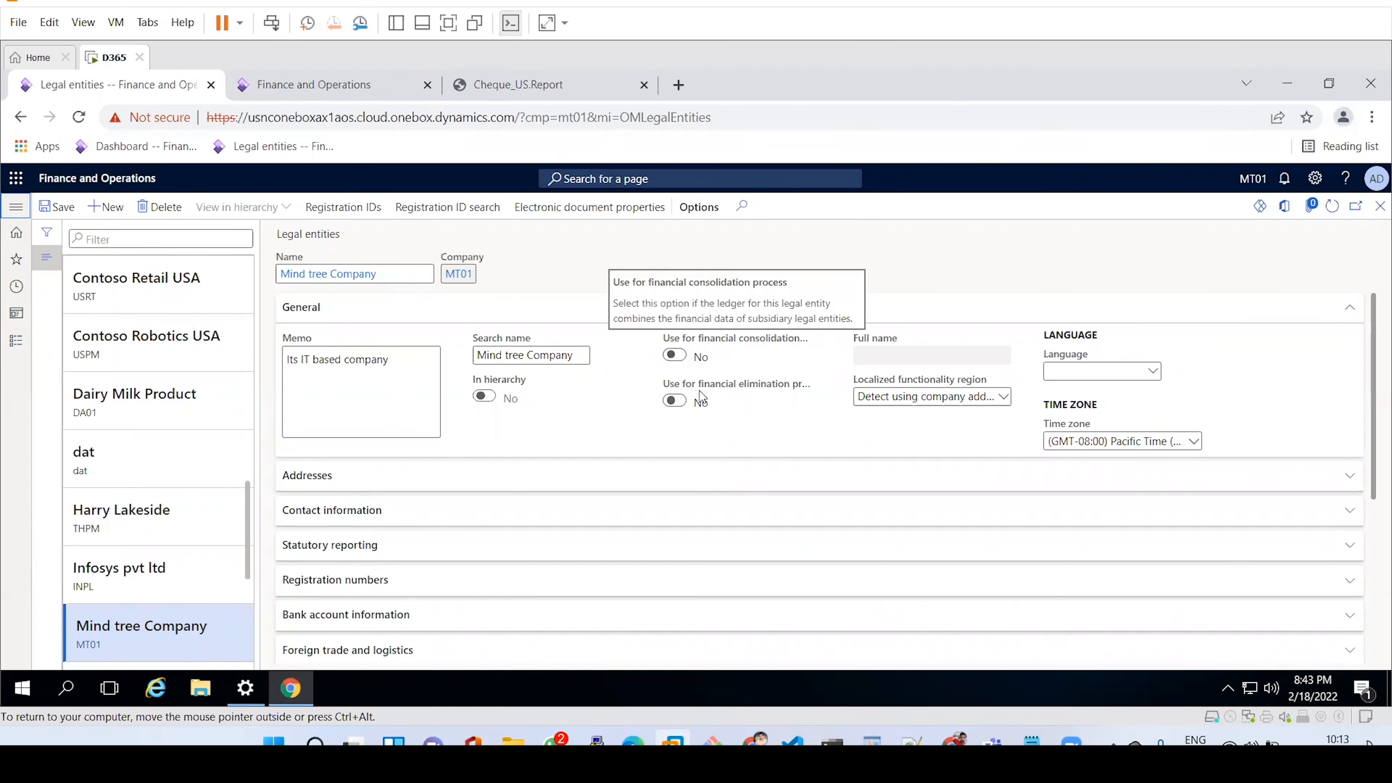
Set the company language to en-us, then collapse General and expand the Addresses section.
left_click(1085, 374)
type("en")
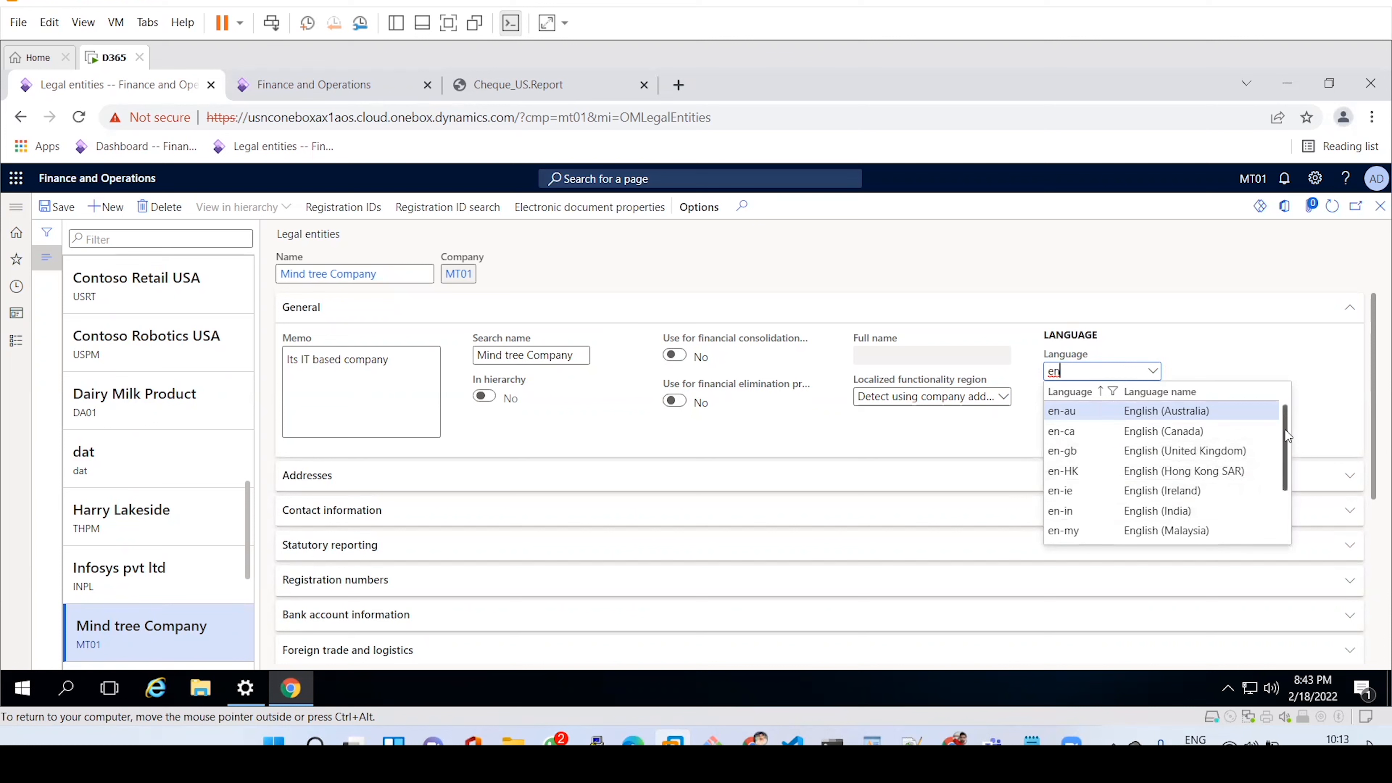
scroll(1216, 493, "down", 3)
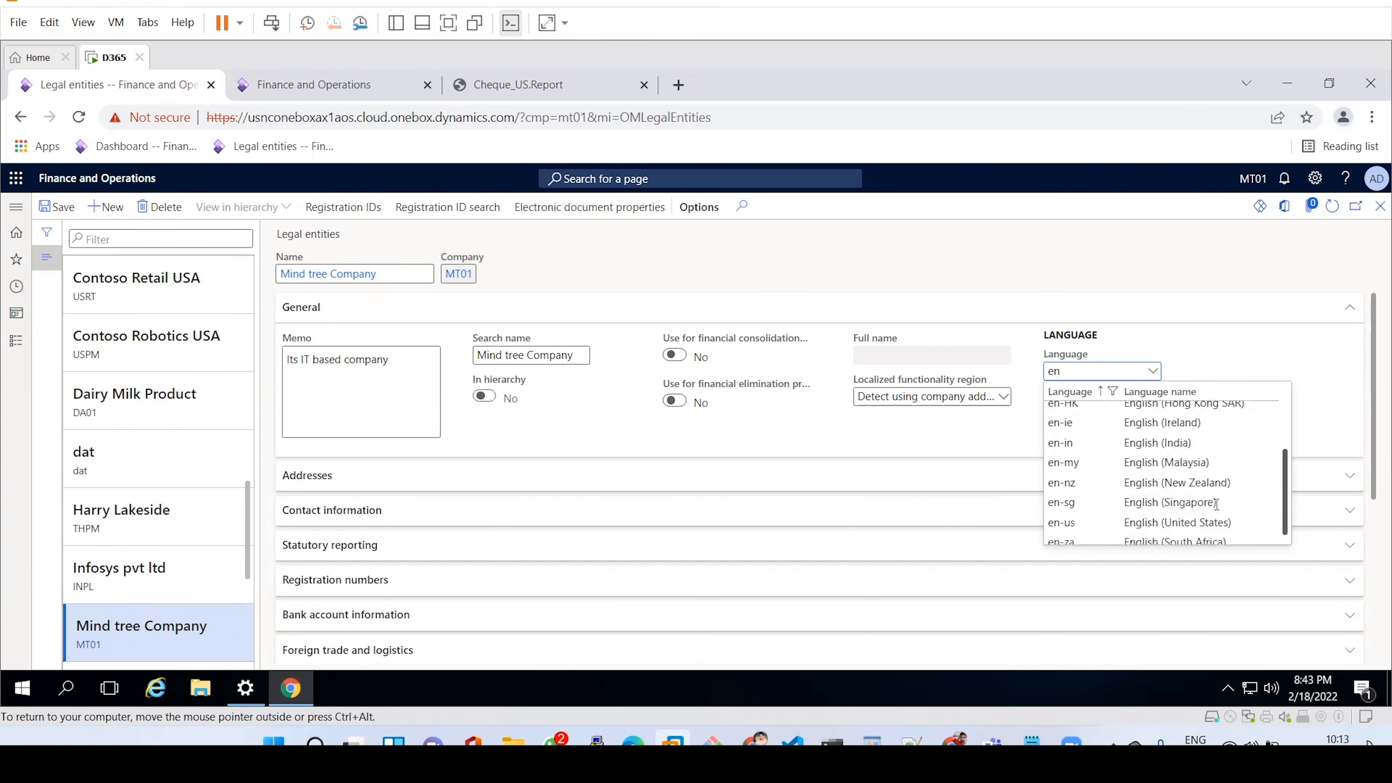
left_click(1111, 524)
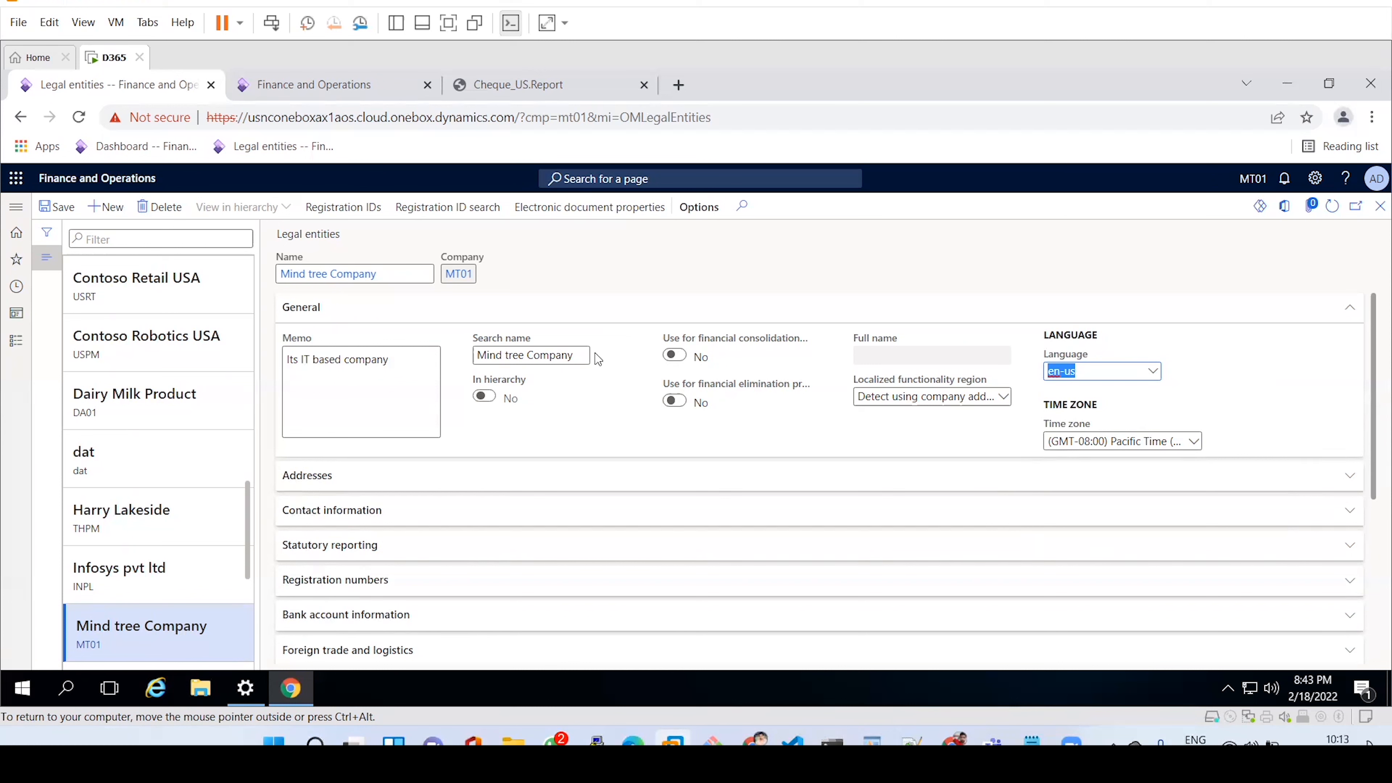
left_click(368, 308)
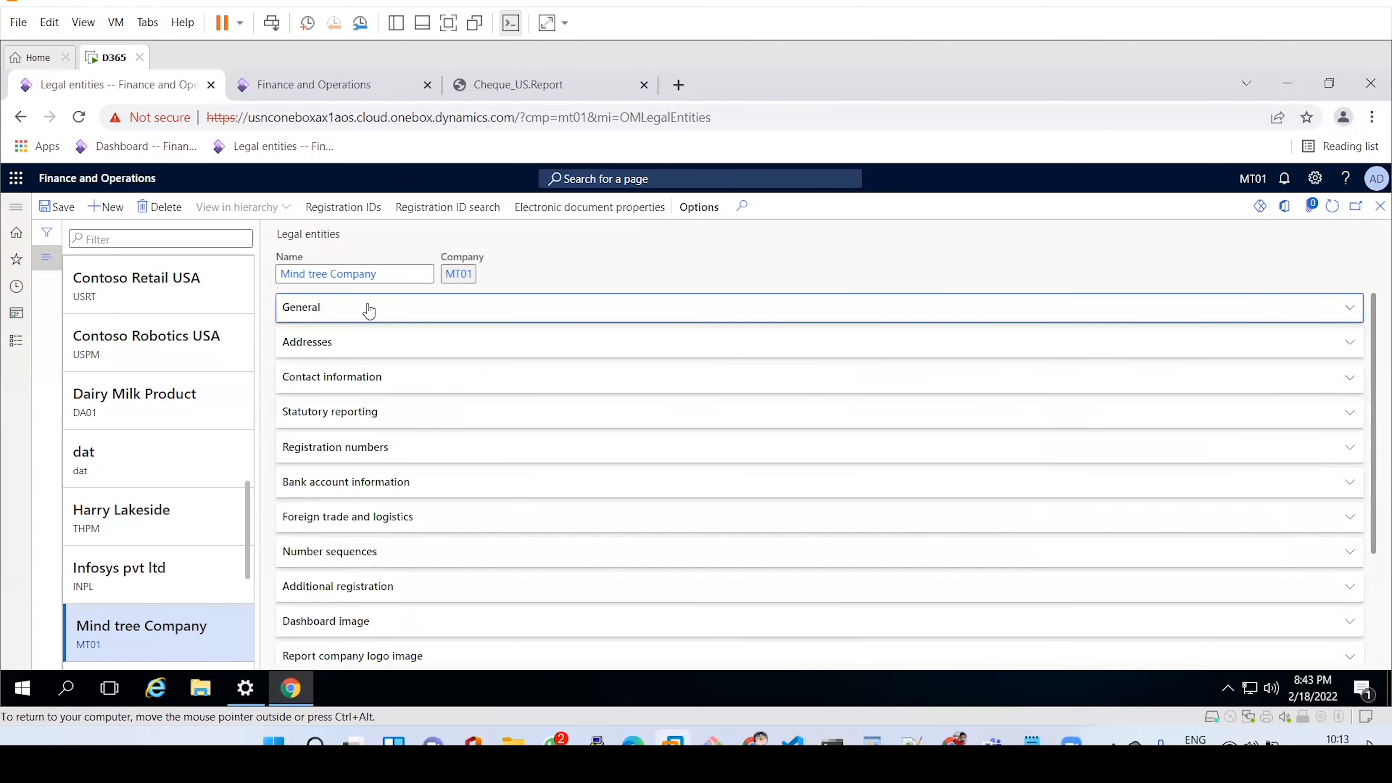
left_click(369, 343)
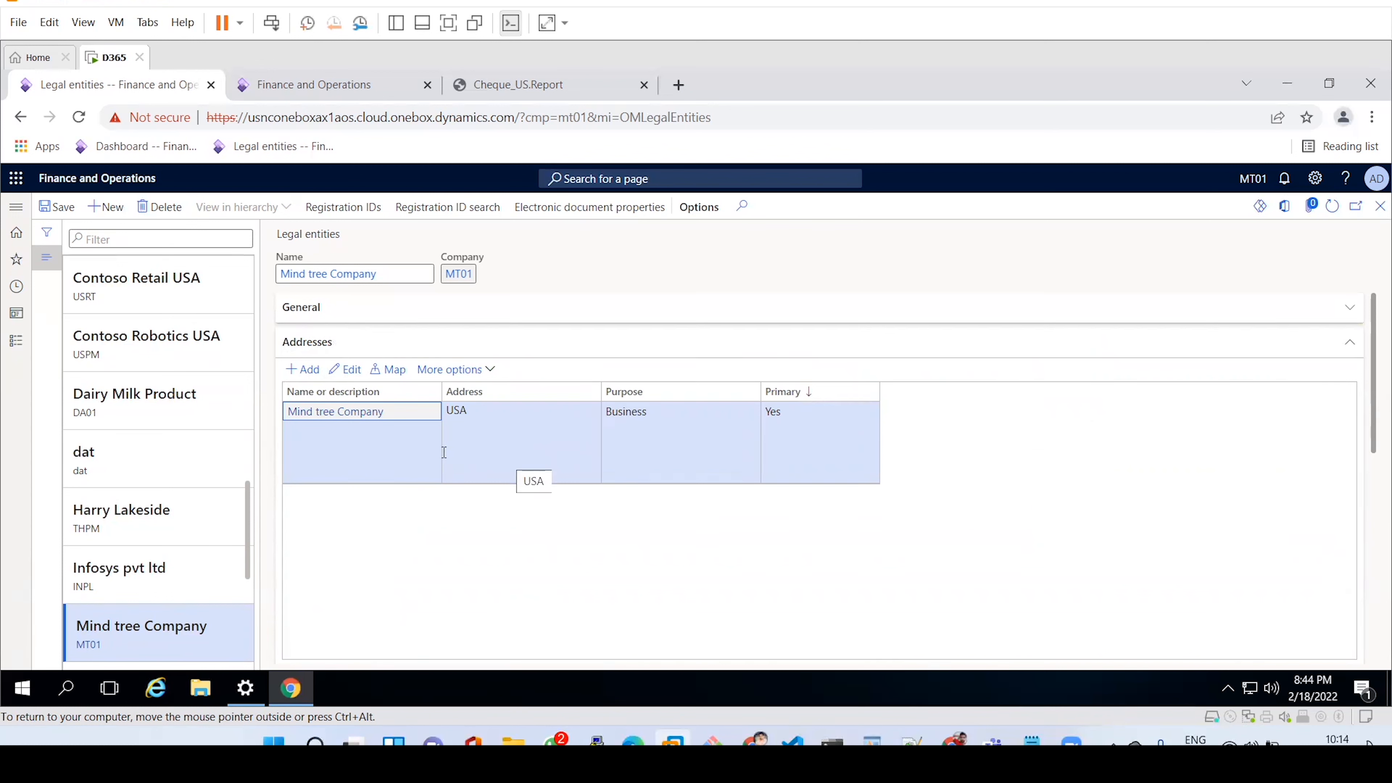
Edit the existing primary address and set its state to AK (Alaska).
left_click(345, 375)
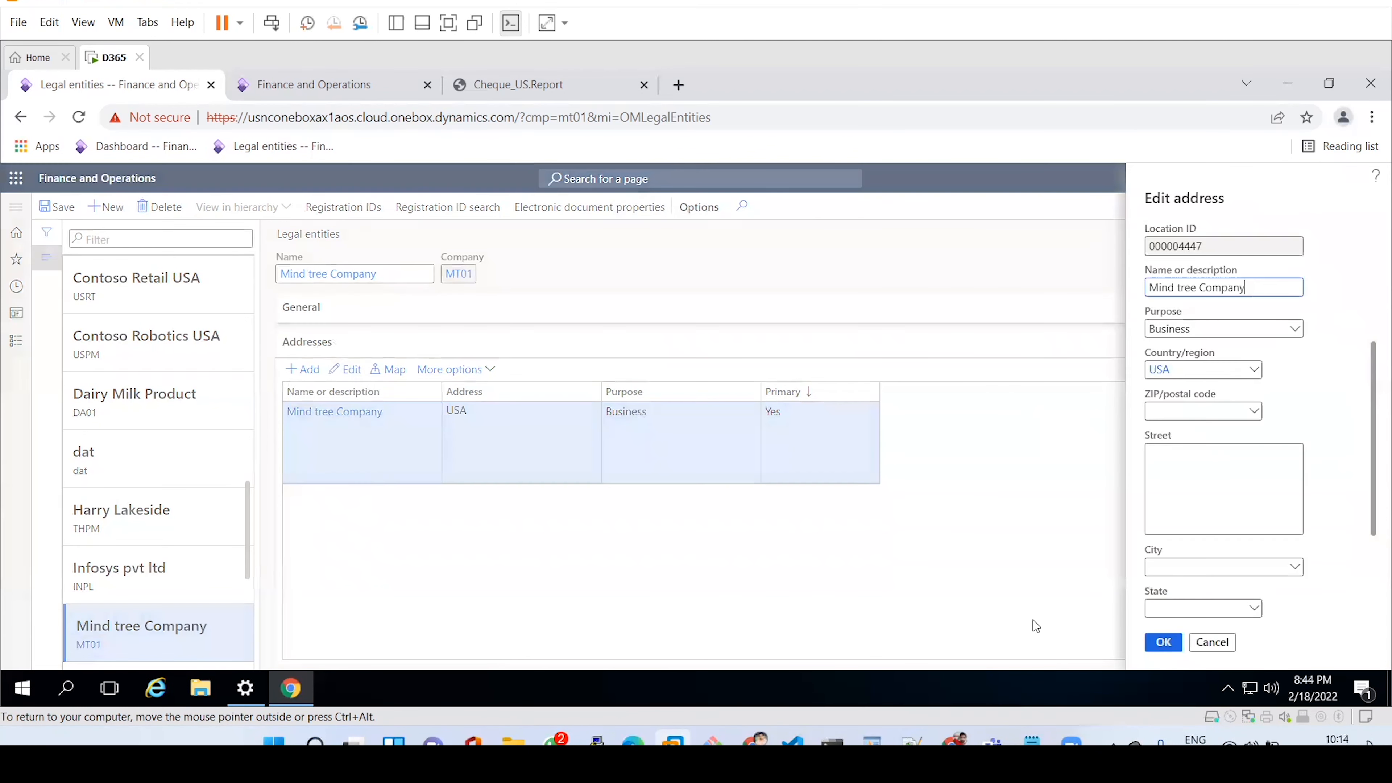
left_click(1176, 409)
left_click_drag(1371, 493, 1370, 570)
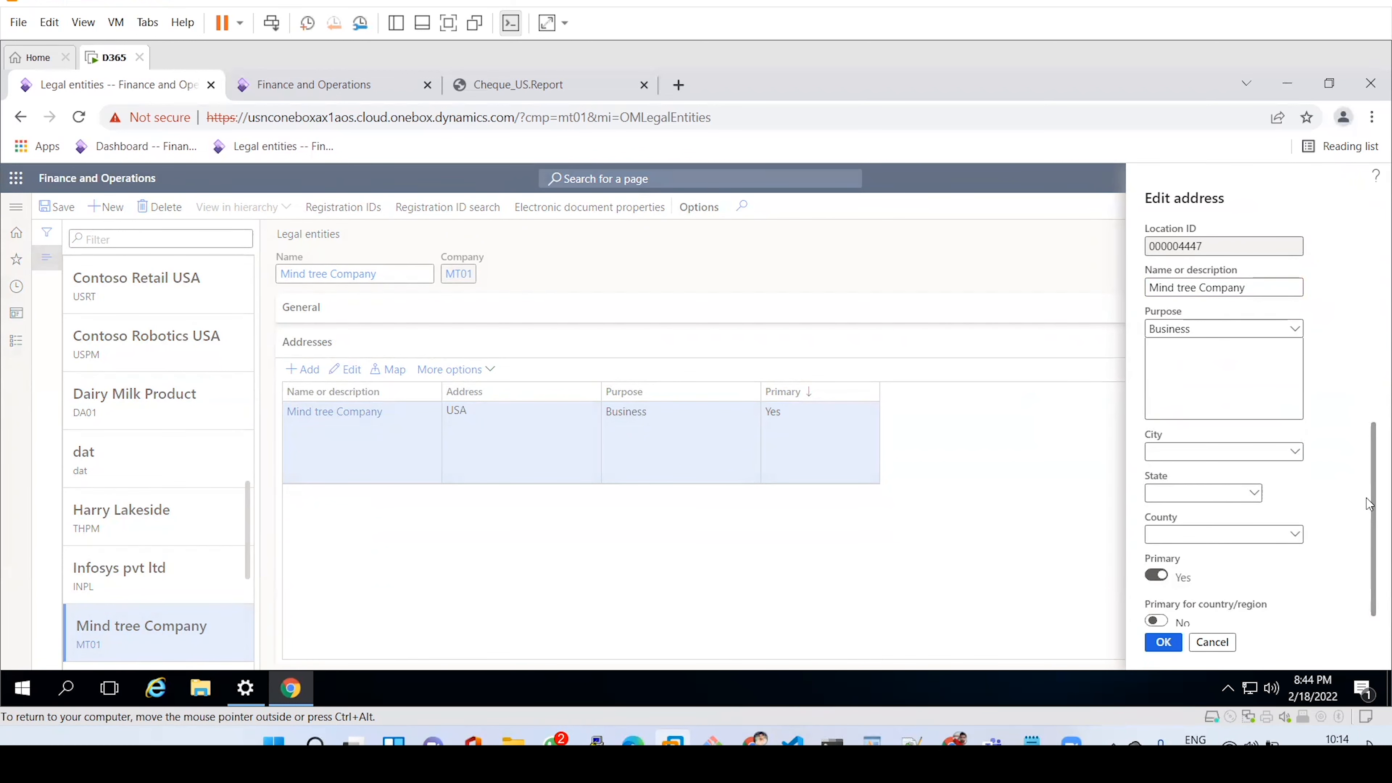
left_click_drag(1371, 505, 1371, 574)
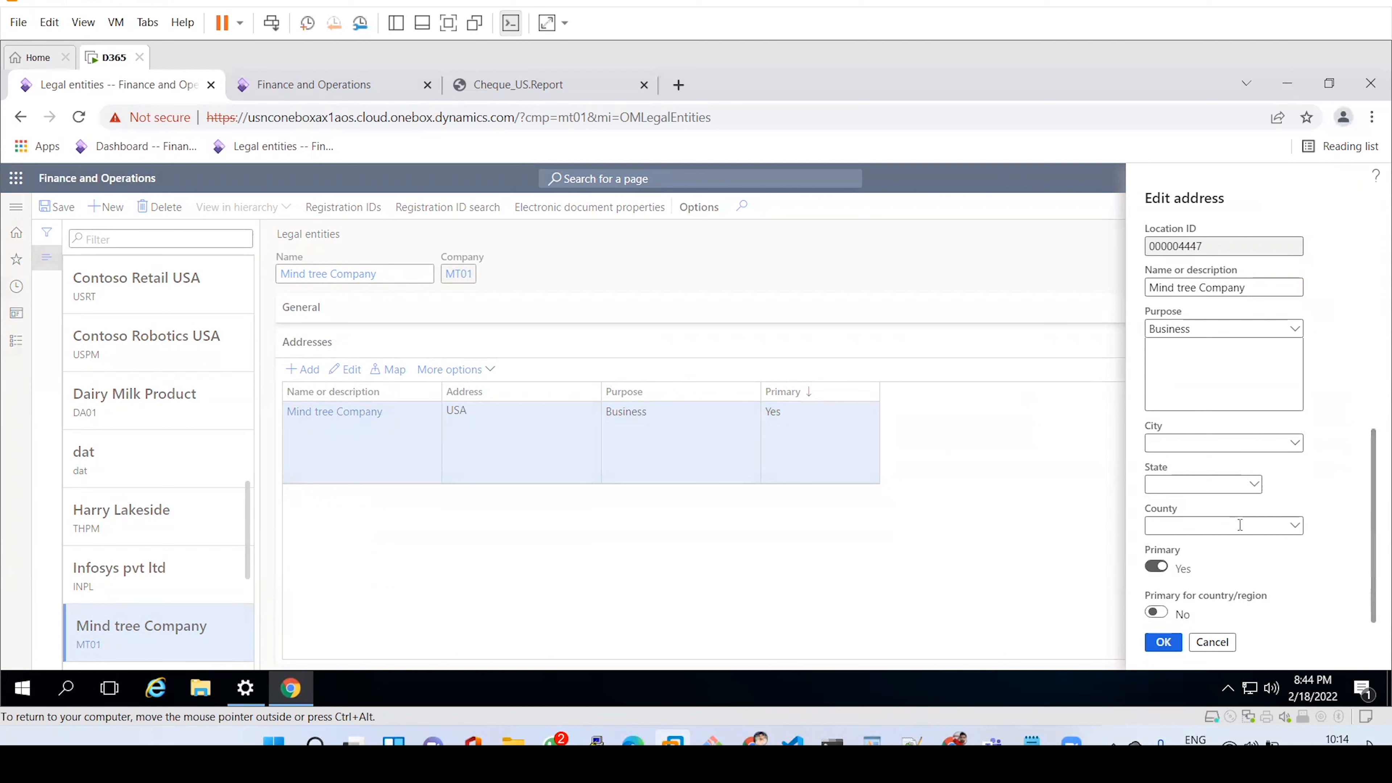
left_click(1255, 484)
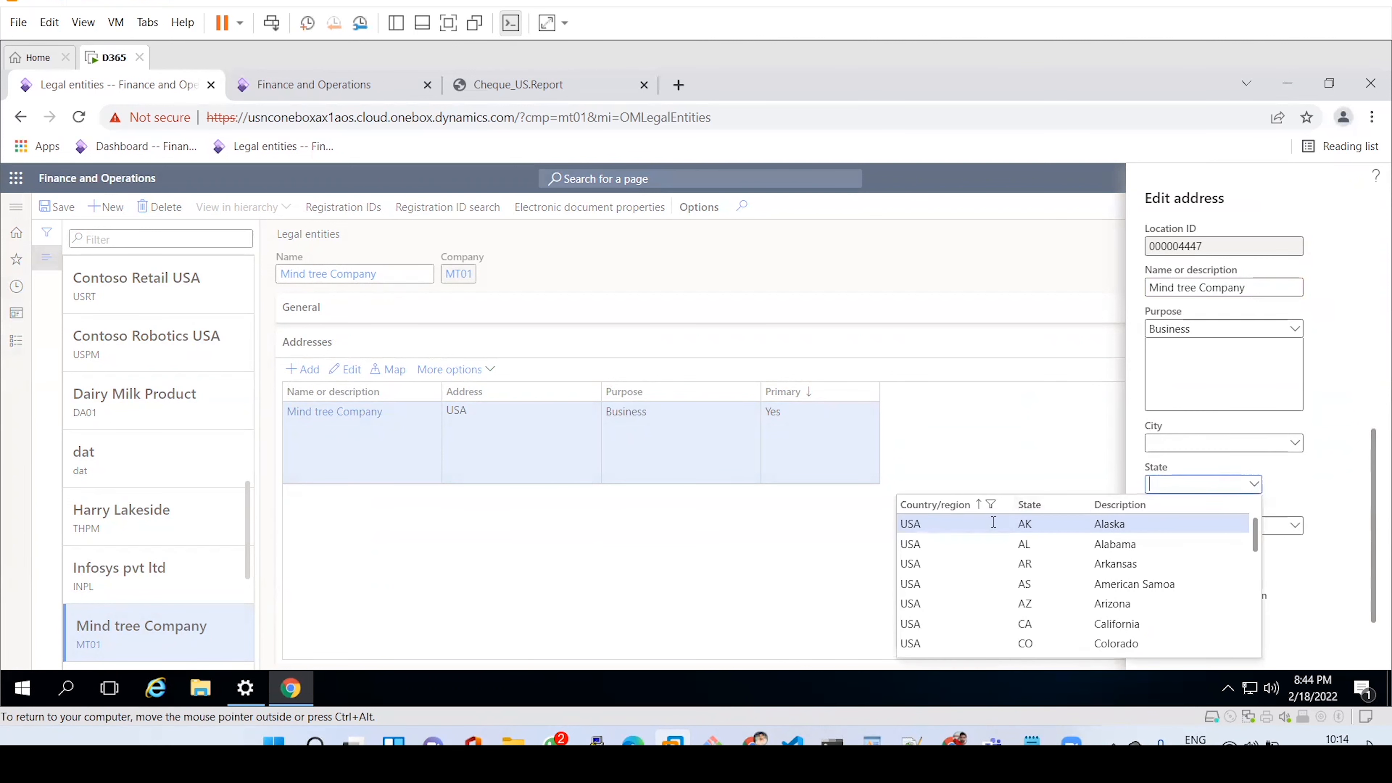
left_click(958, 525)
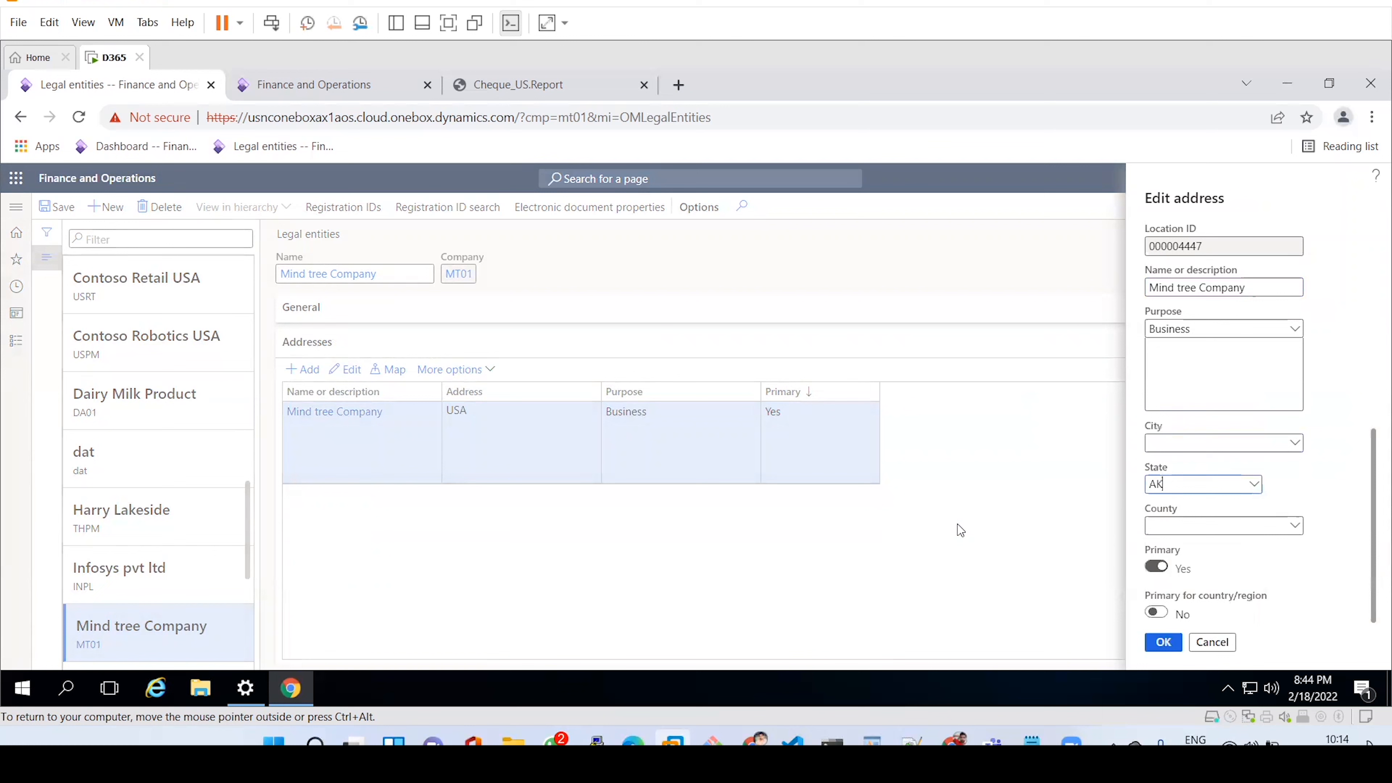
Set the ZIP code to 99501 (Anchorage) and save the completed address.
scroll(1371, 455, "up", 3)
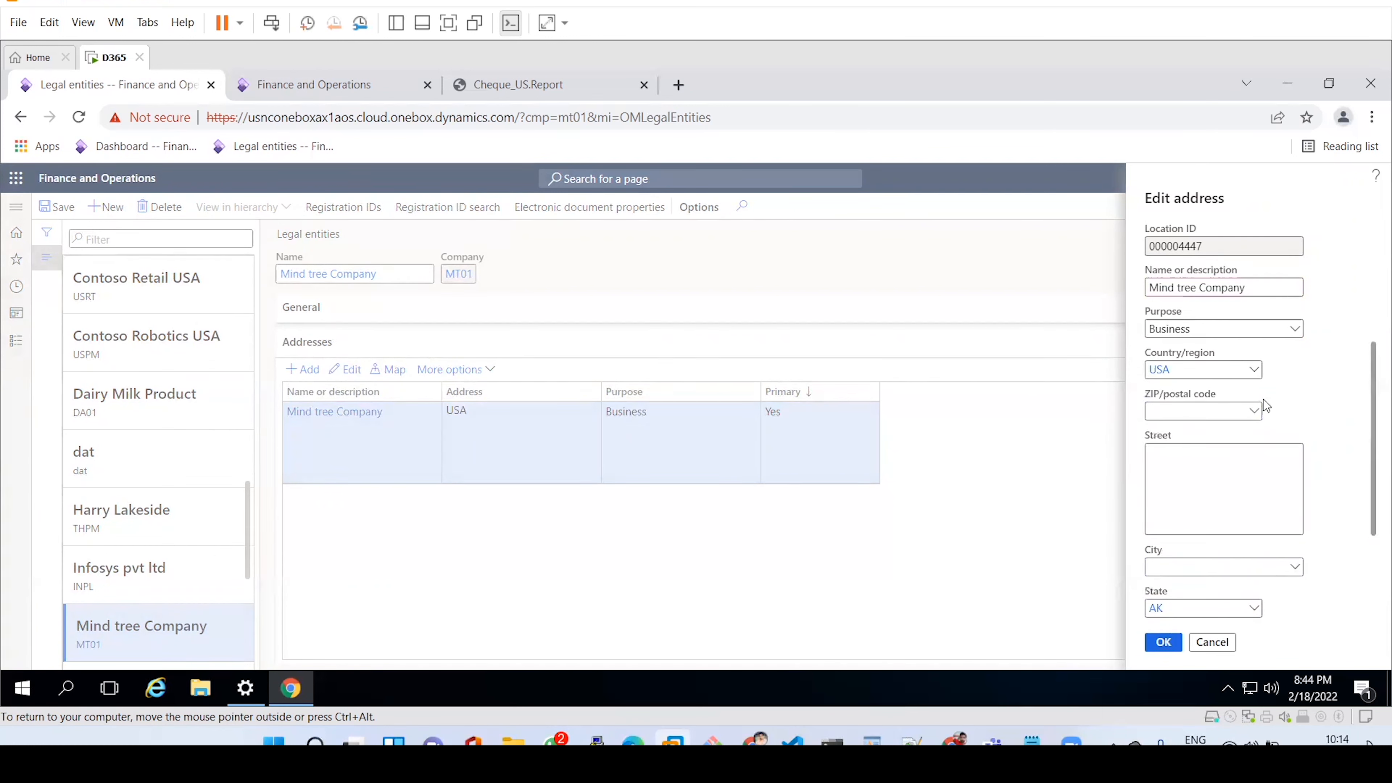
left_click(1256, 416)
left_click(1255, 413)
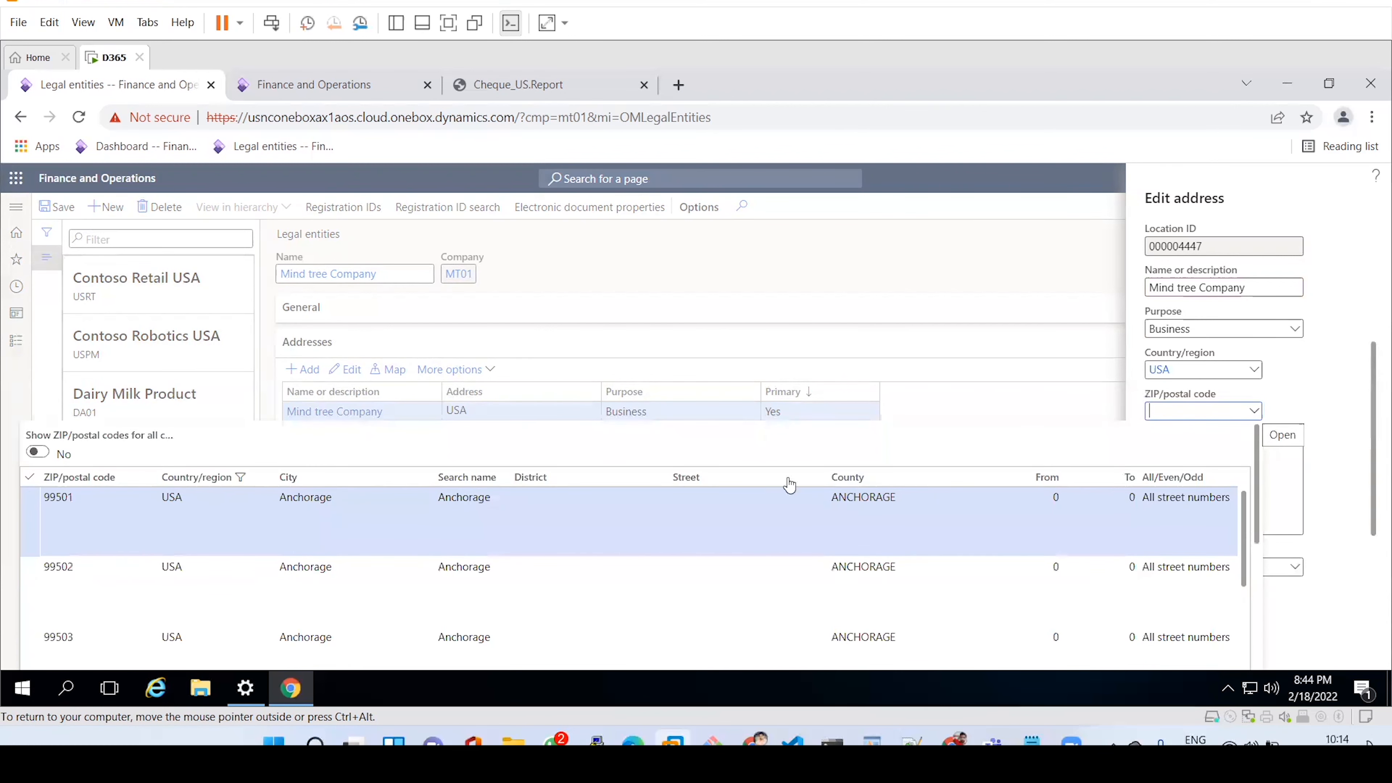
left_click(173, 517)
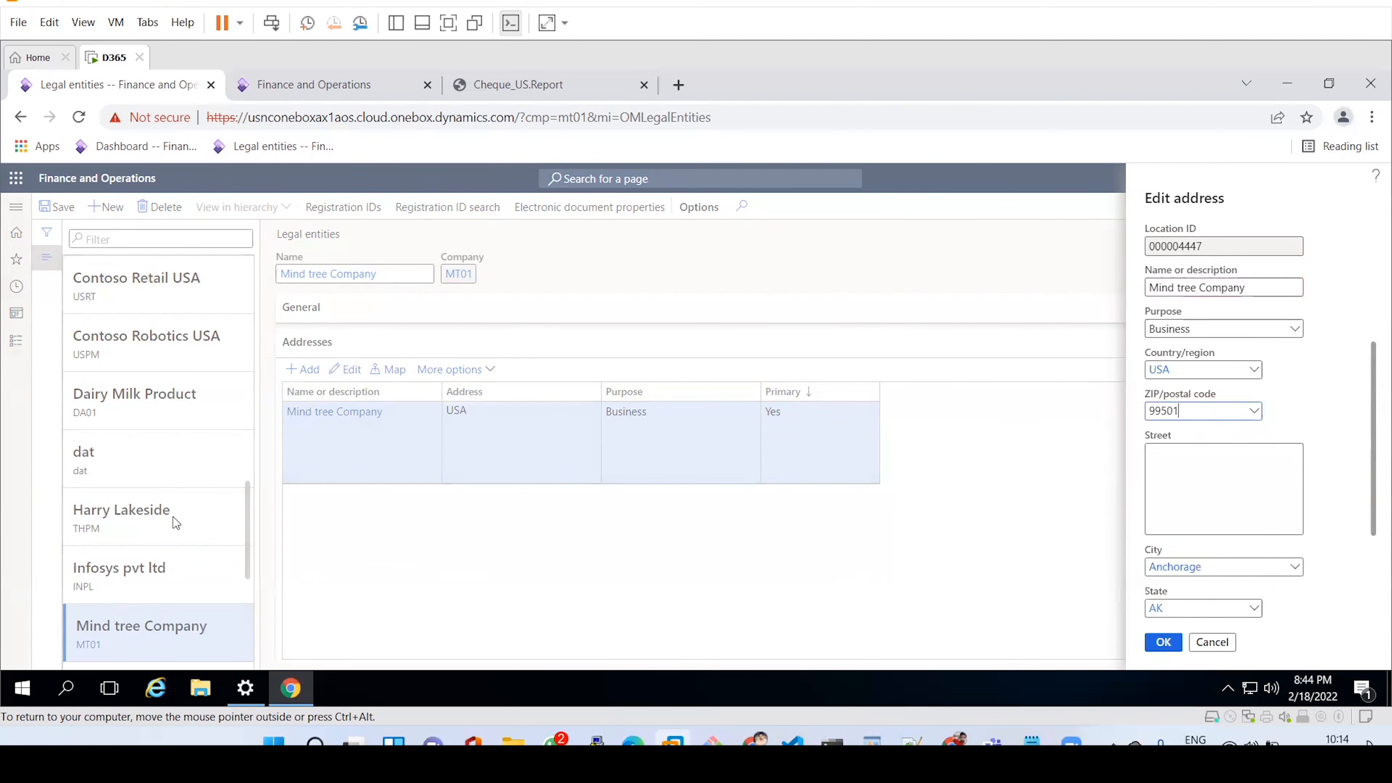
left_click(1192, 461)
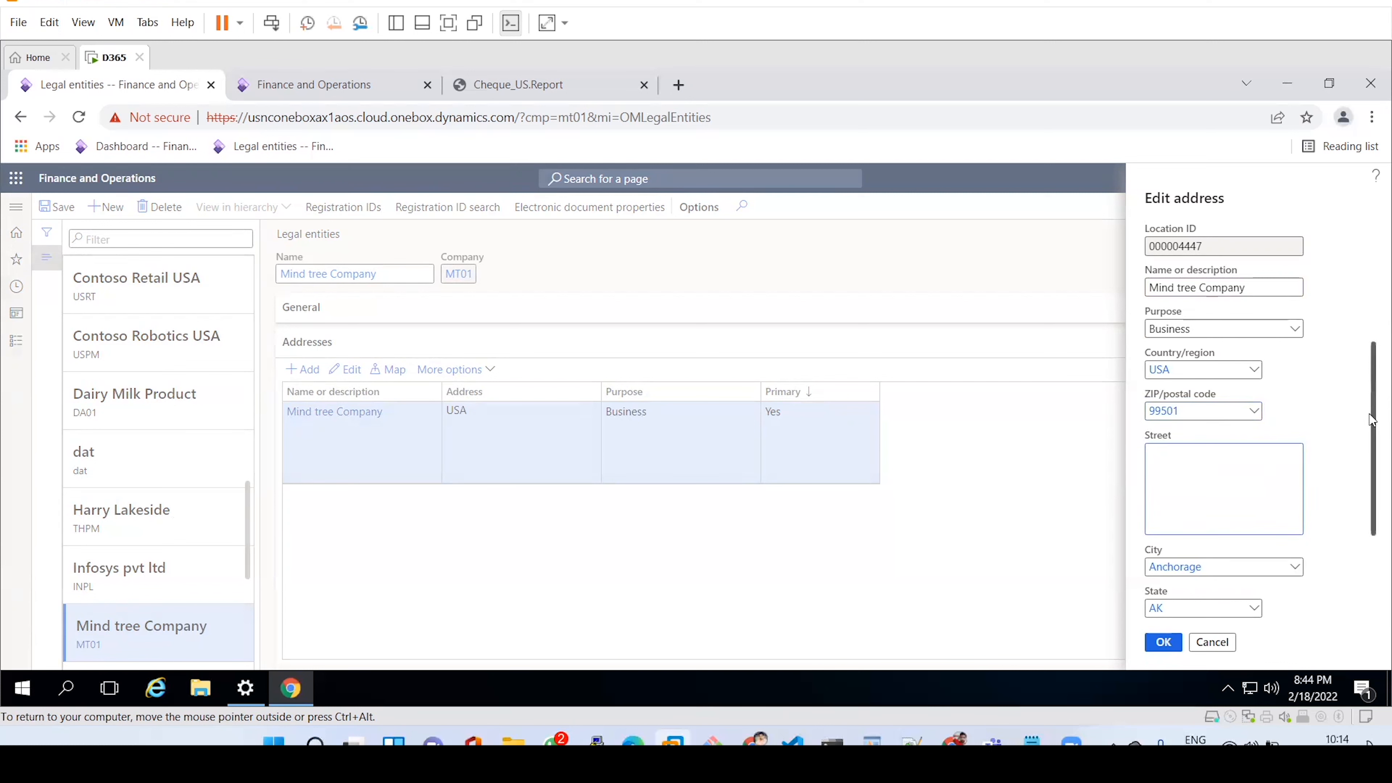
left_click_drag(1372, 421, 1373, 537)
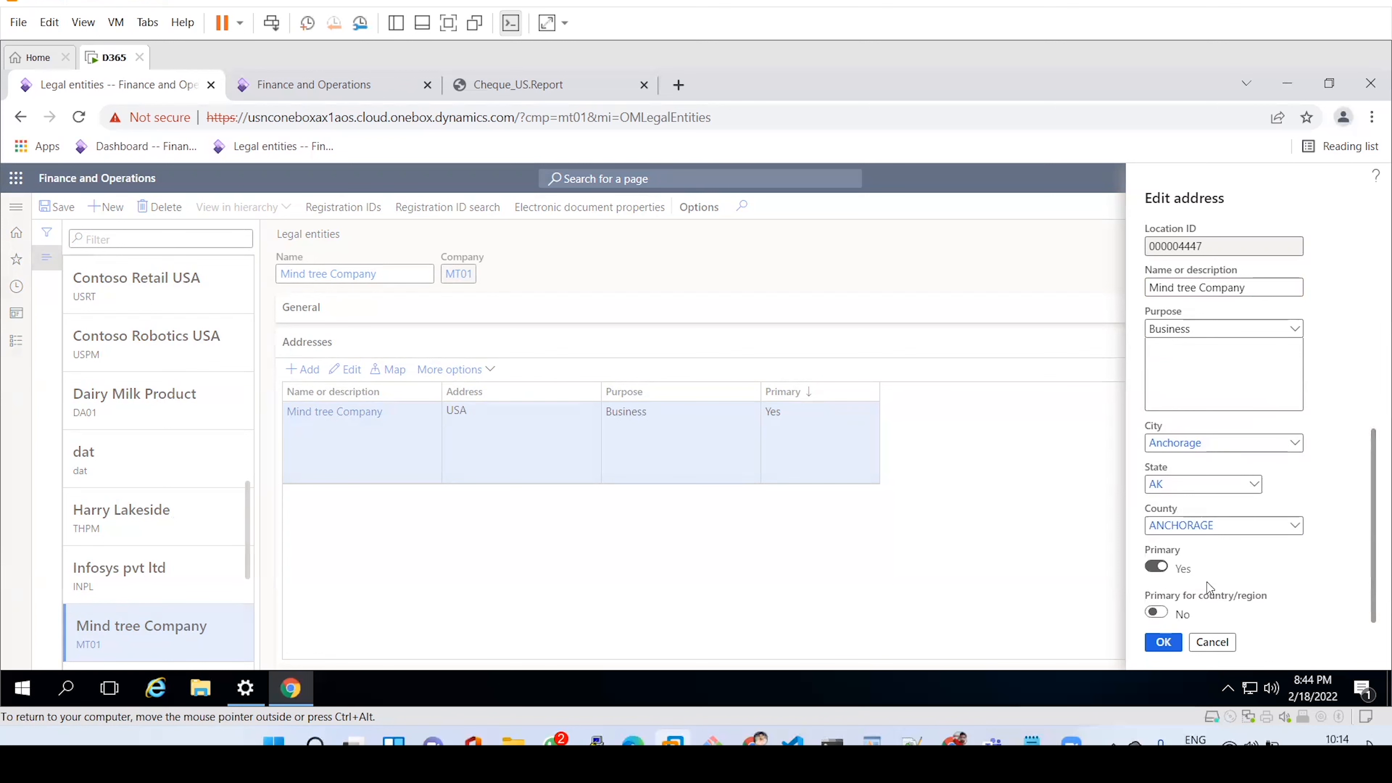
left_click(1161, 642)
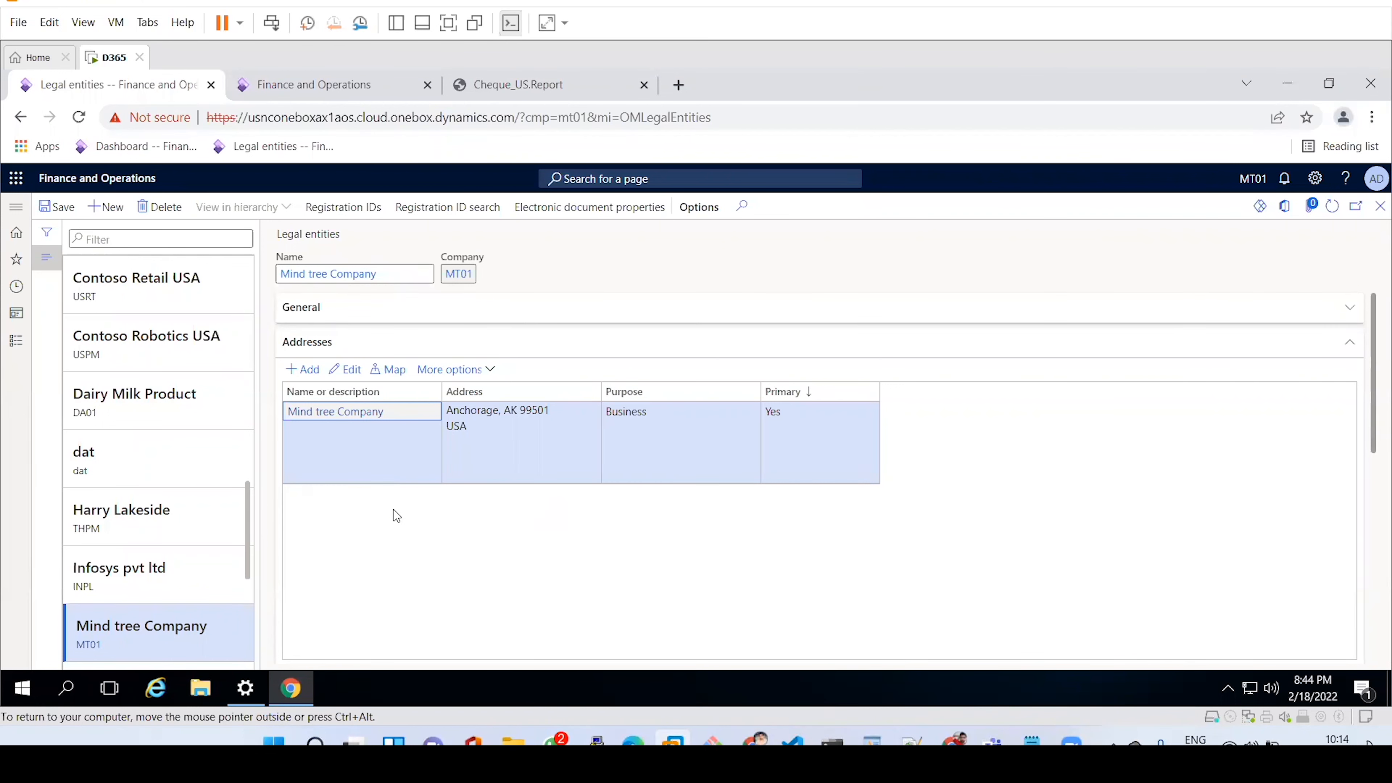
Add a new address named 'Mind tree 2' and save it.
left_click(304, 372)
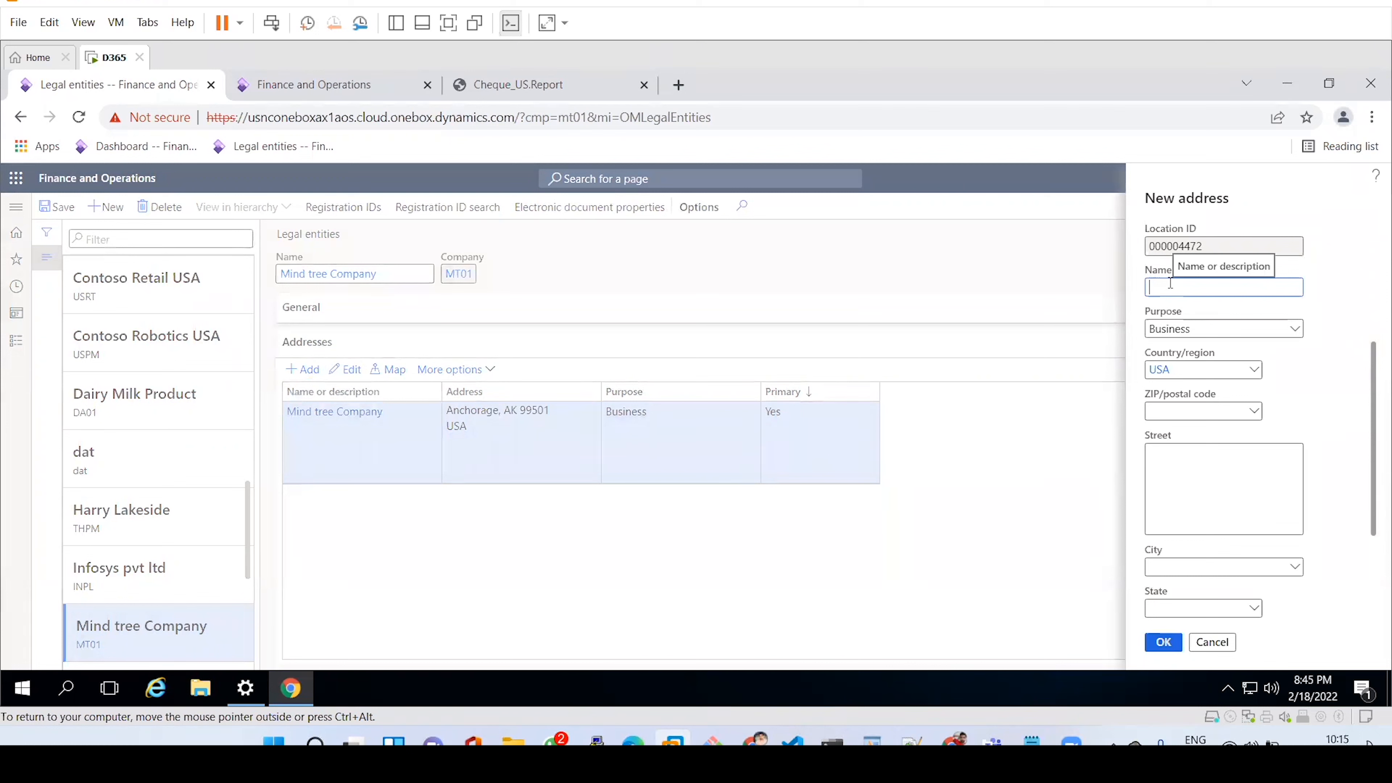
type("Mind tree 2")
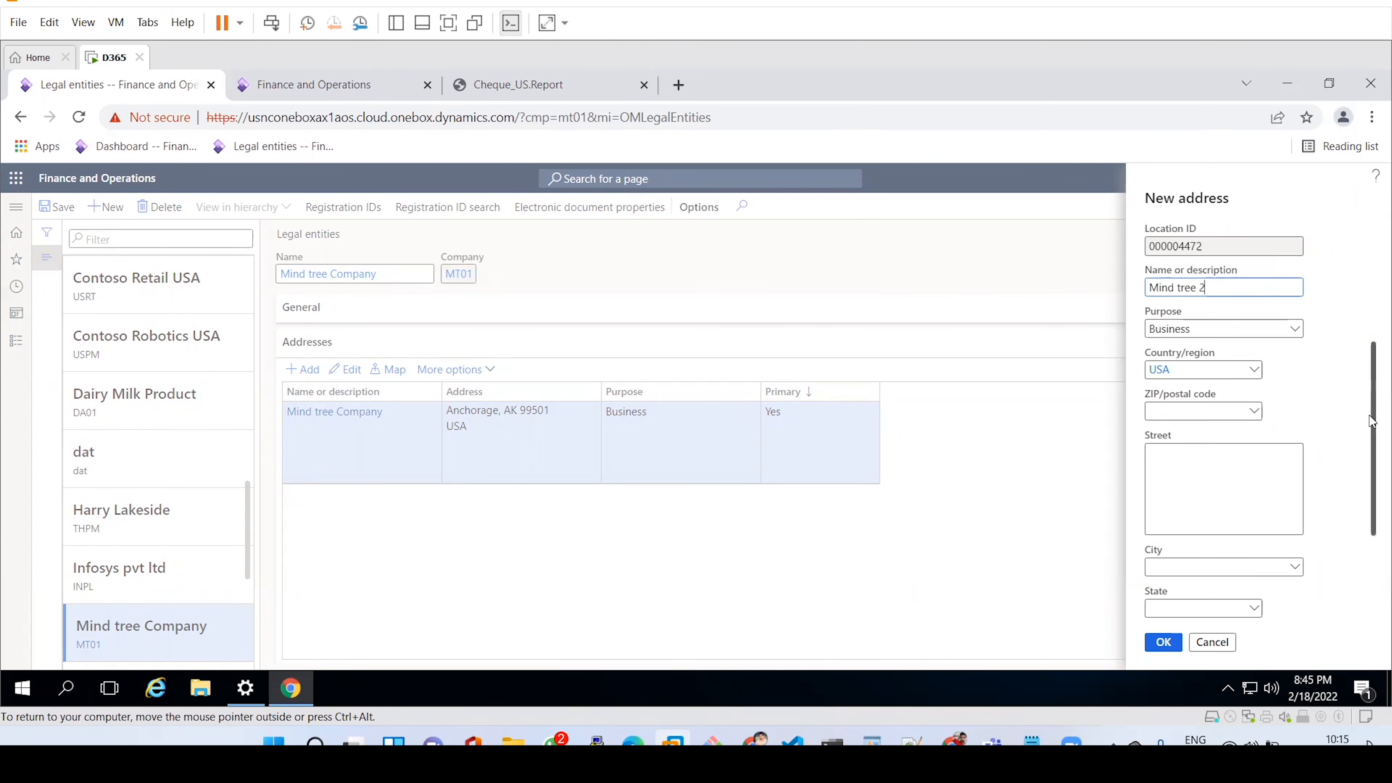
scroll(1178, 576, "down", 3)
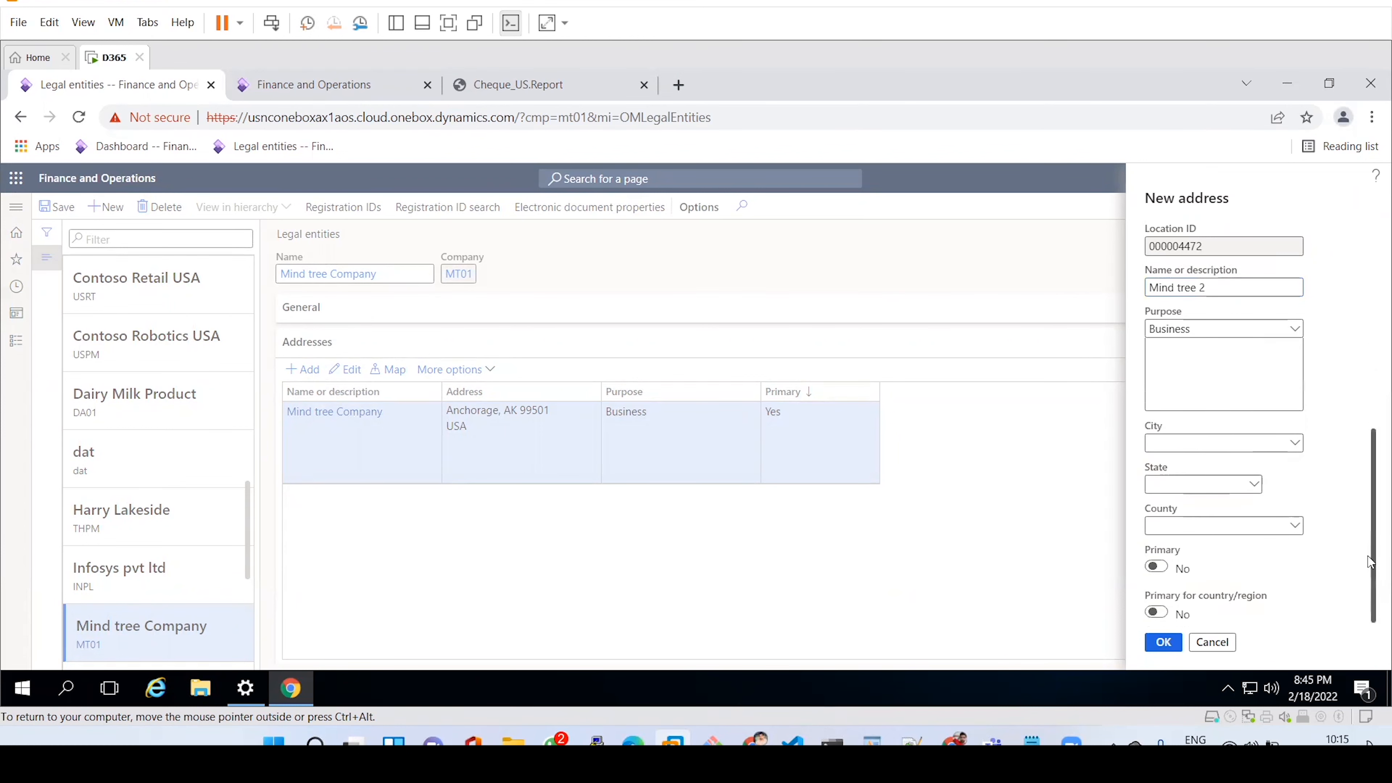
left_click(1163, 642)
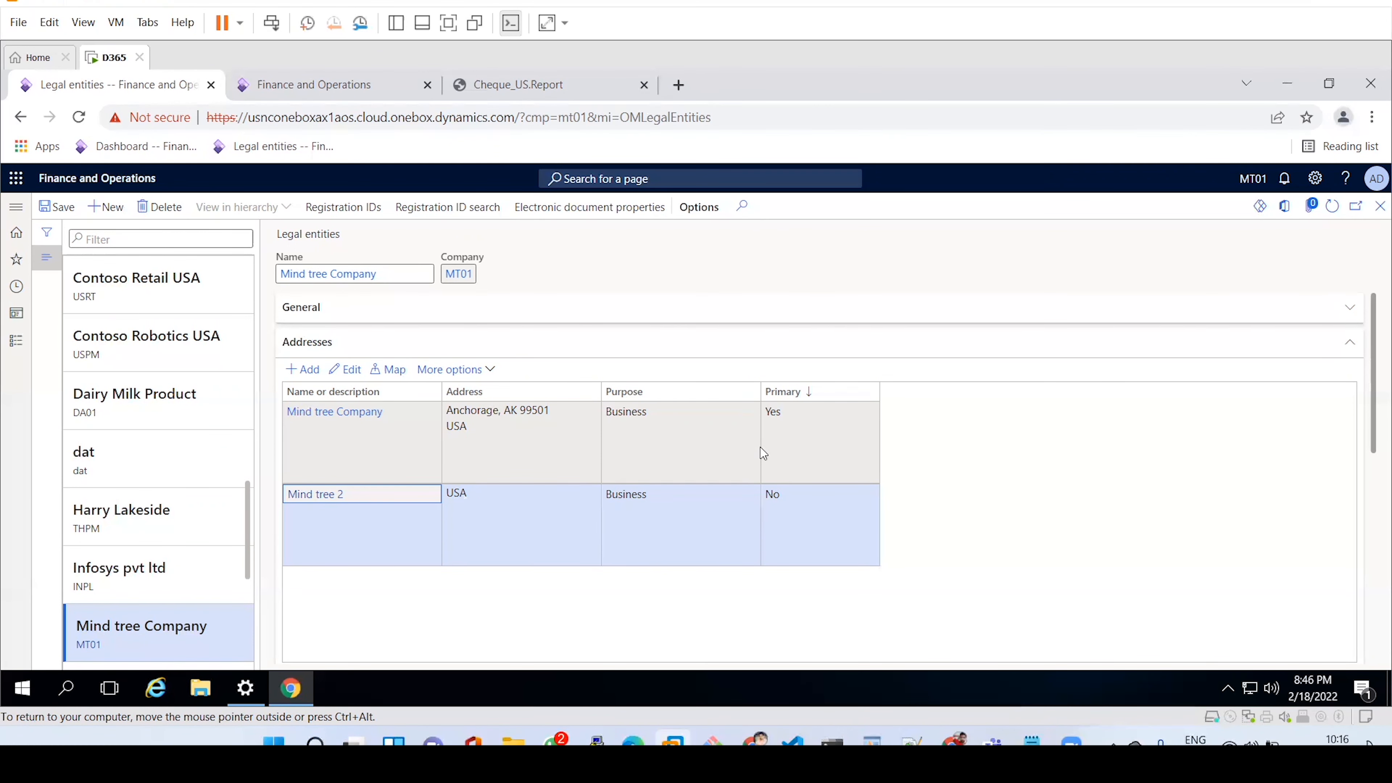
left_click(818, 441)
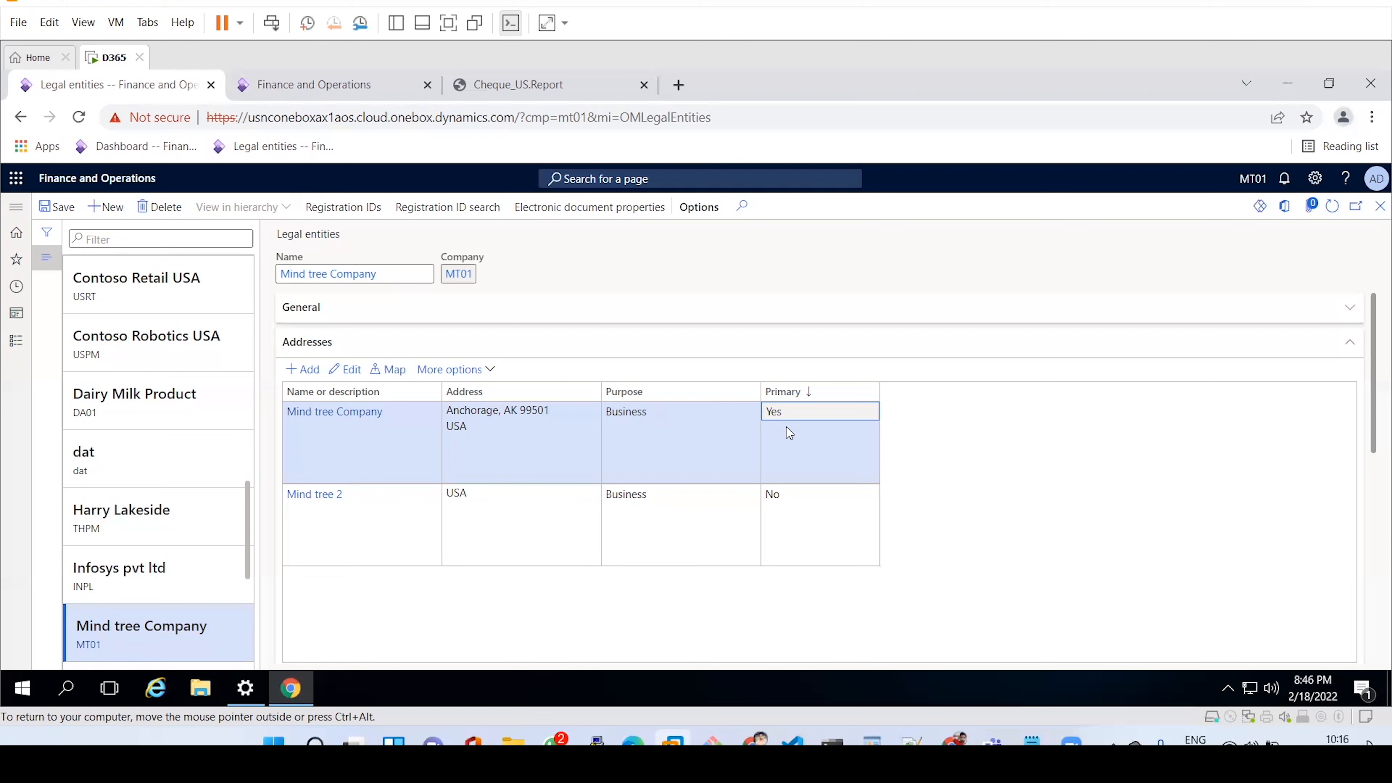
left_click(671, 522)
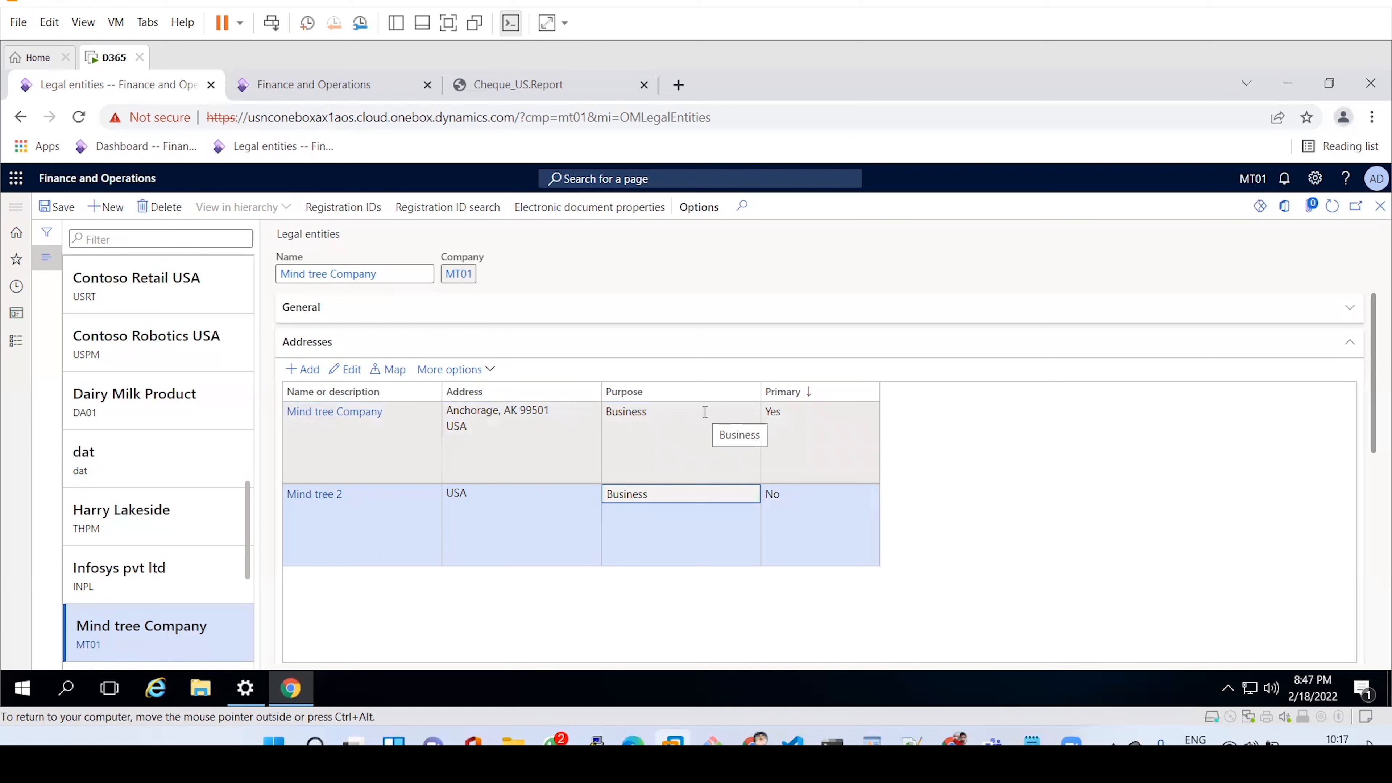
Mark the Mind tree 2 address as Primary, confirm replacing the old primary, and save.
left_click(351, 380)
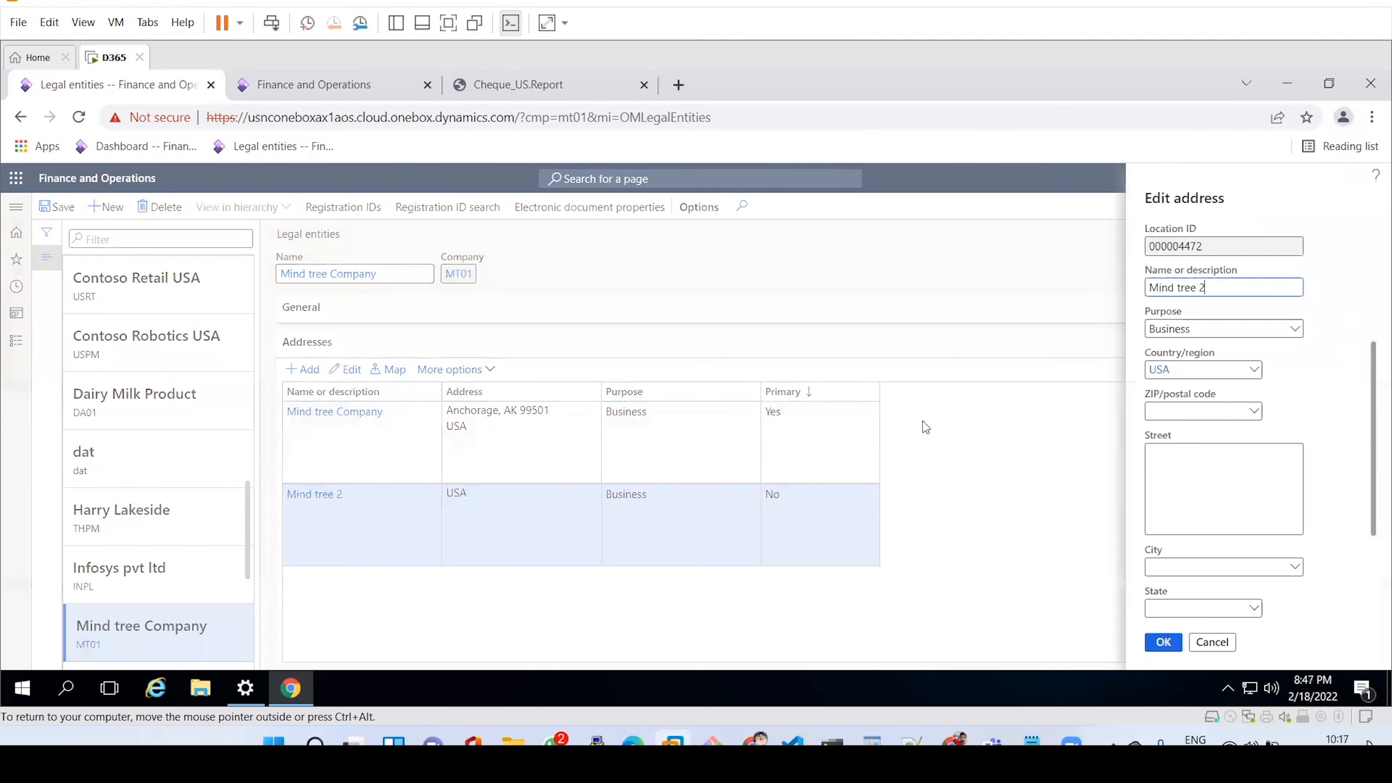
scroll(1372, 407, "down", 2)
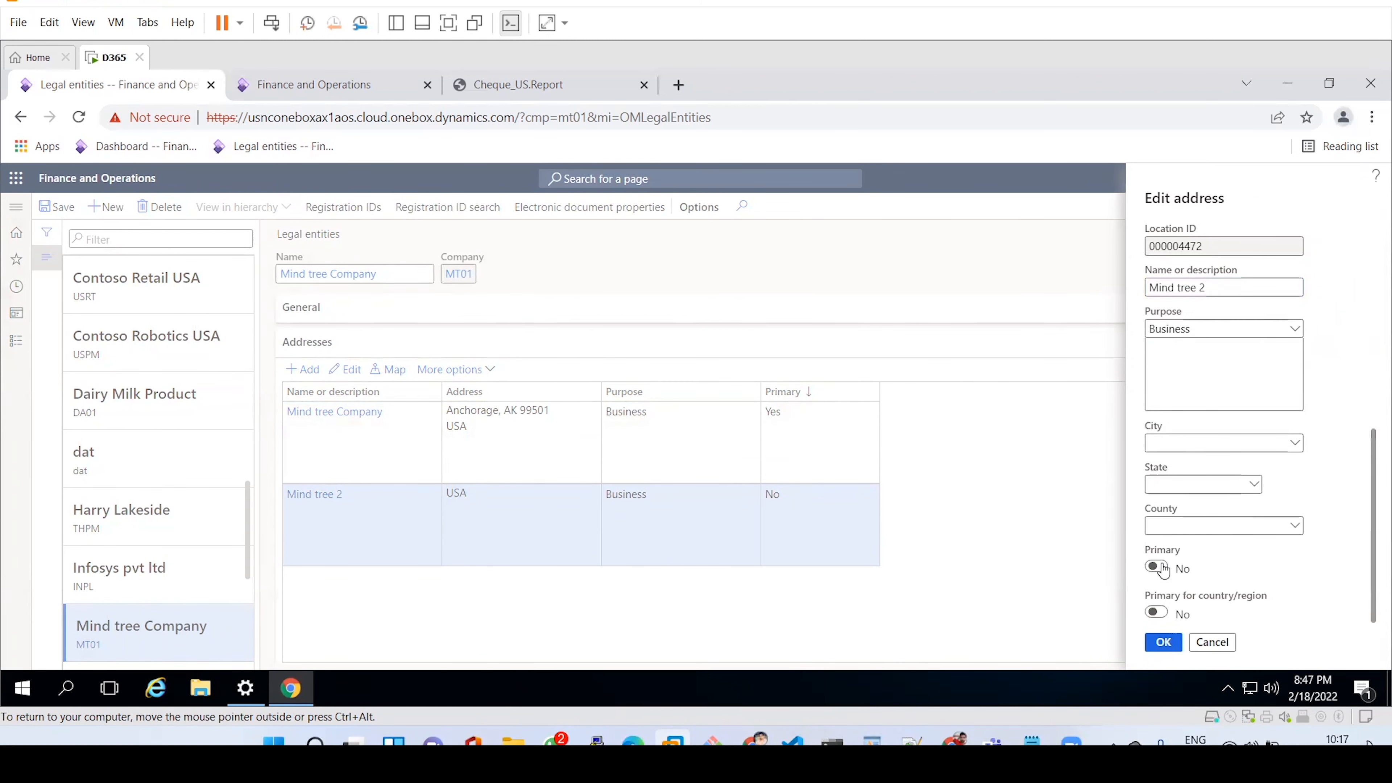
left_click(1156, 568)
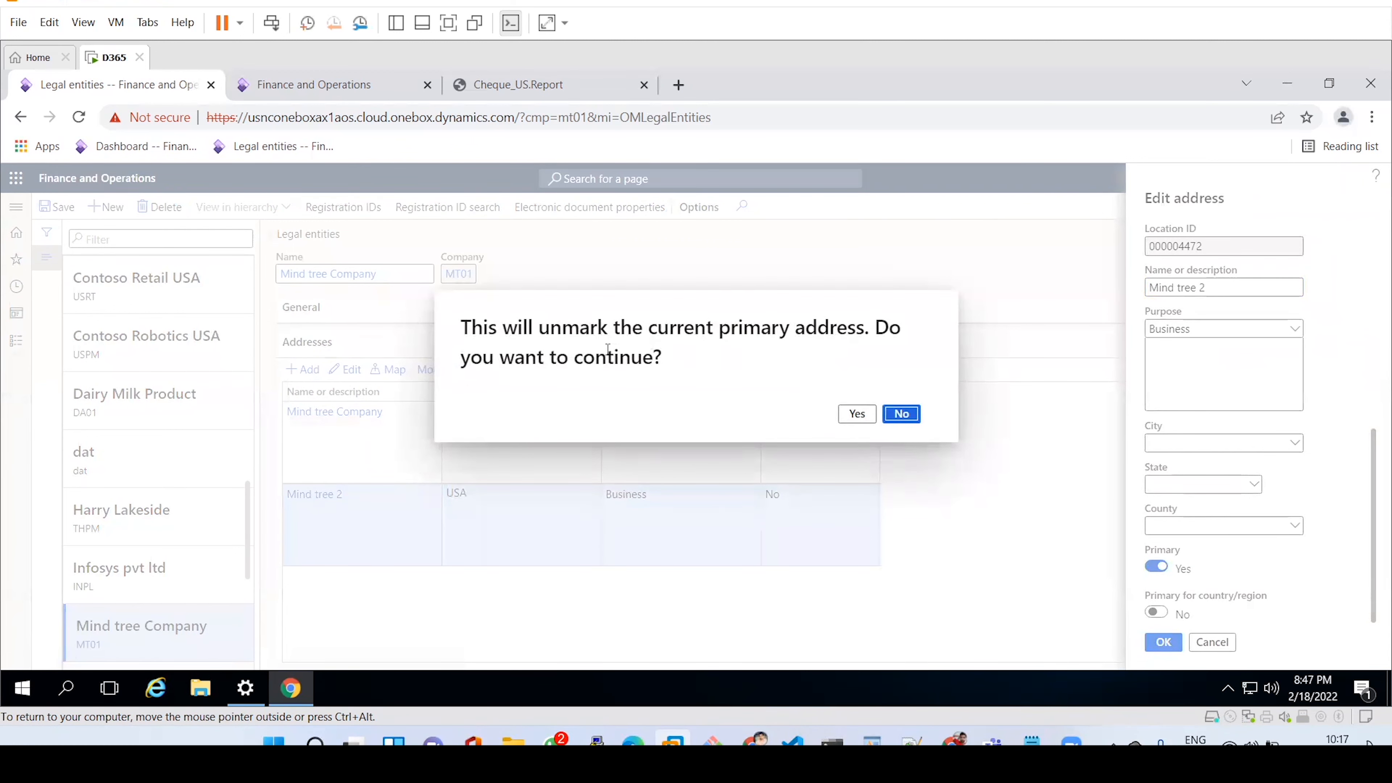
left_click(856, 413)
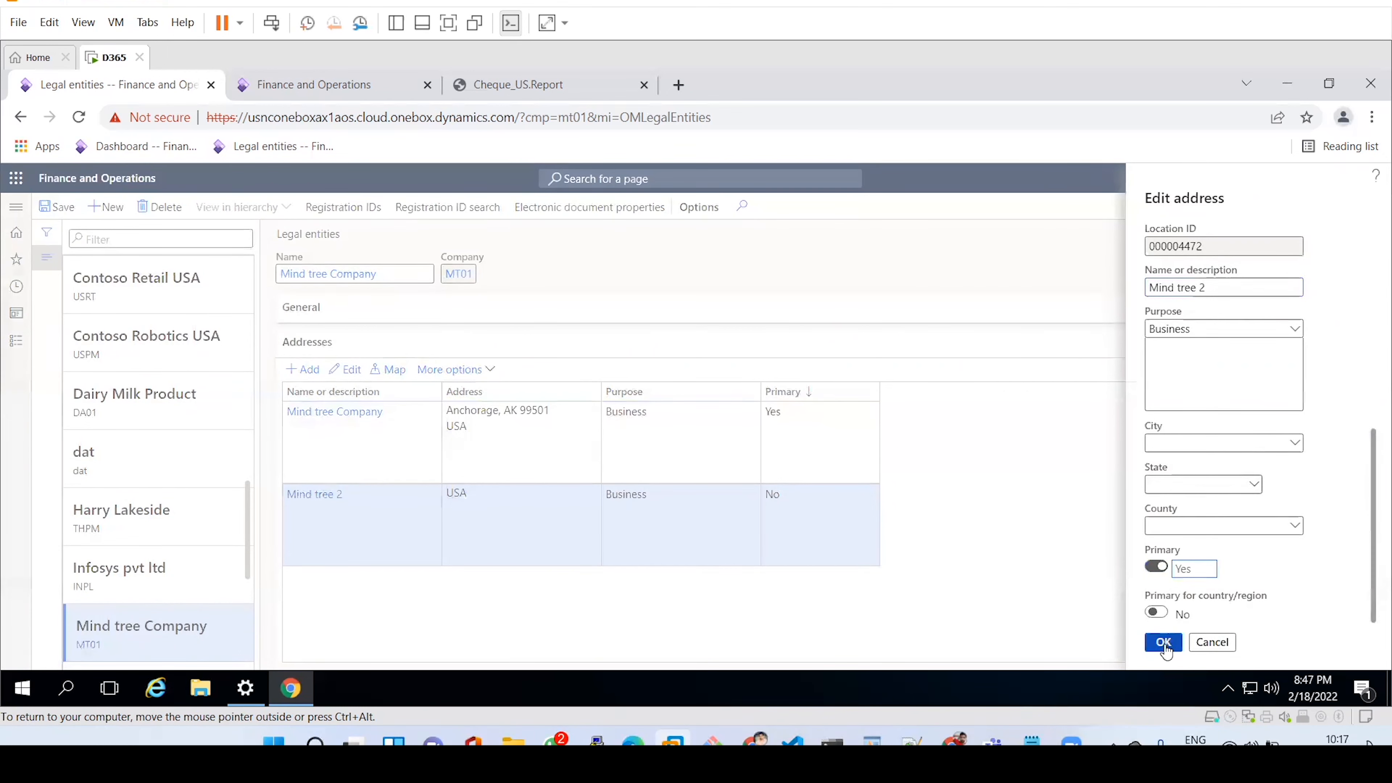
left_click(1163, 643)
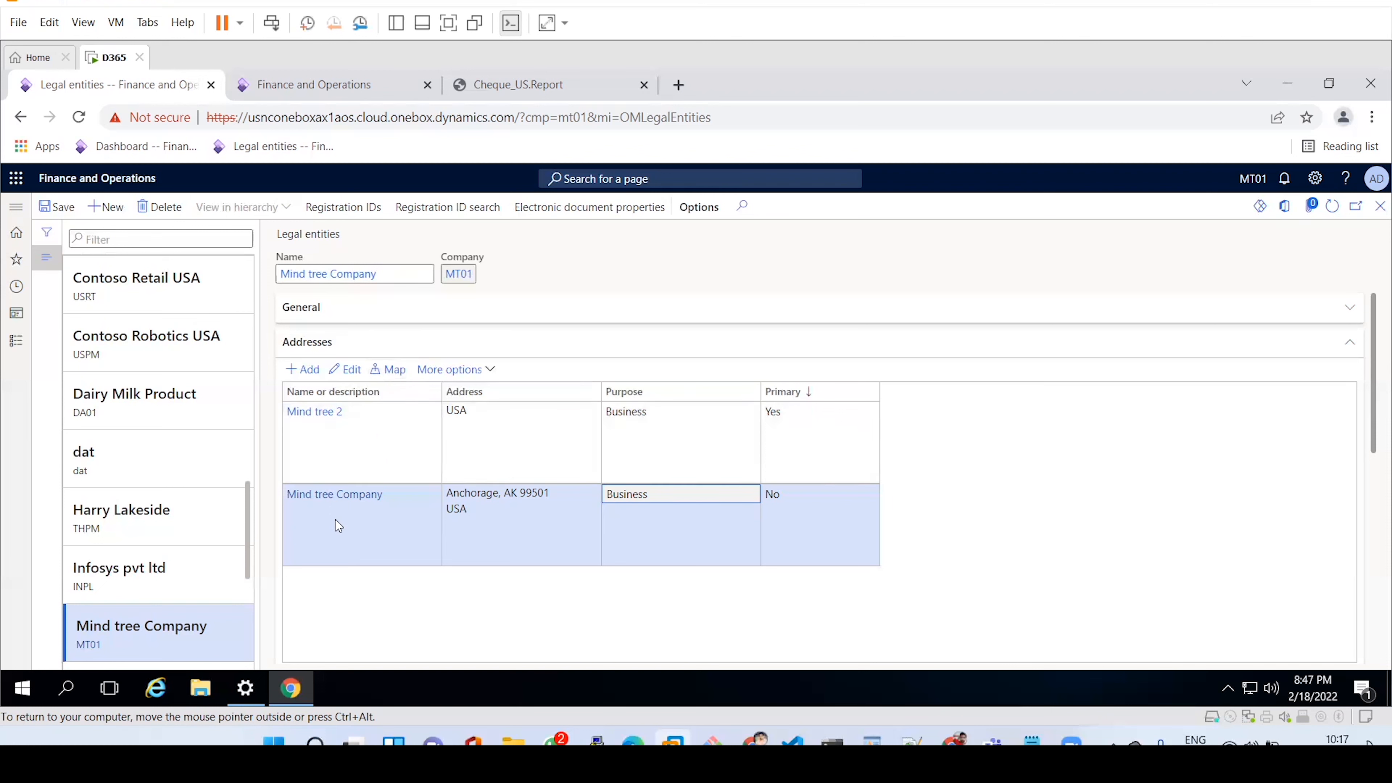
Choose Advanced under the addresses' More options to reach Manage addresses.
left_click(490, 371)
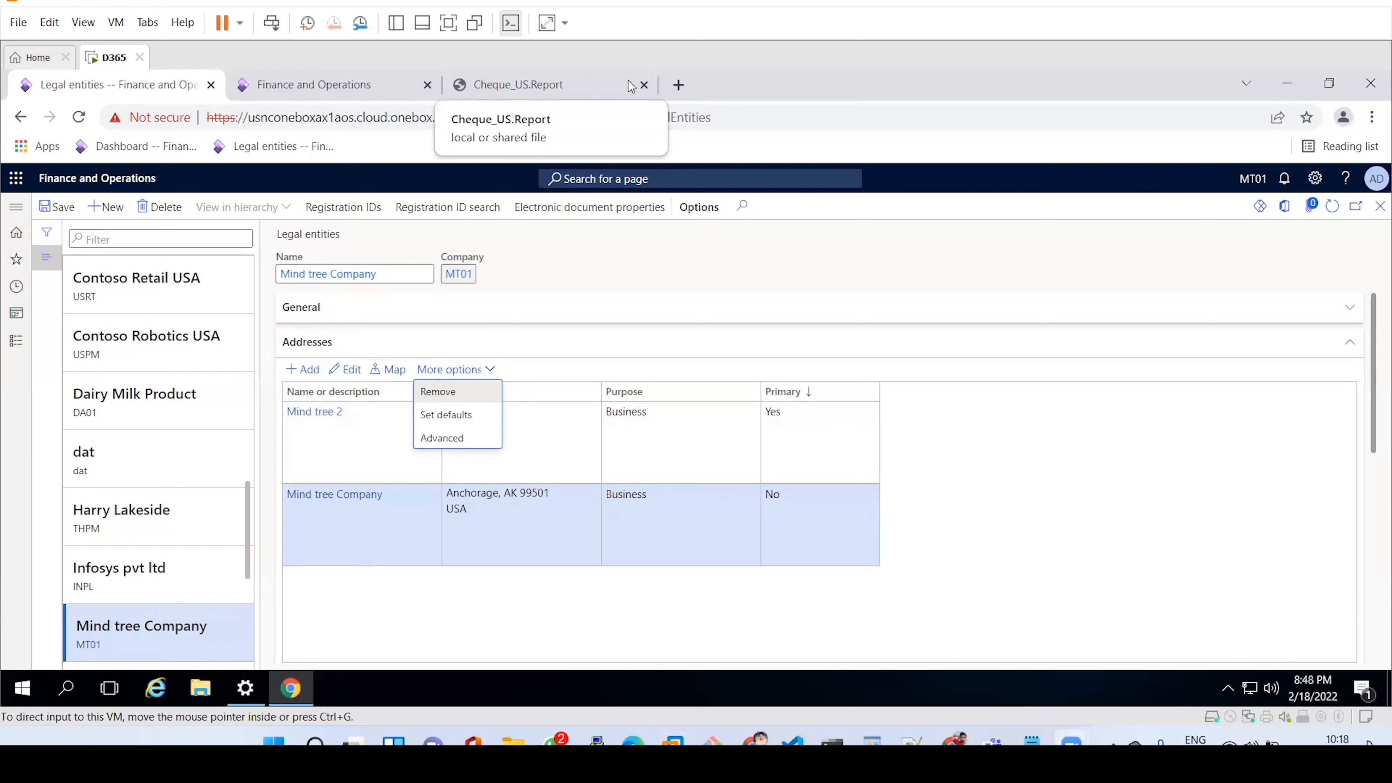
left_click(453, 438)
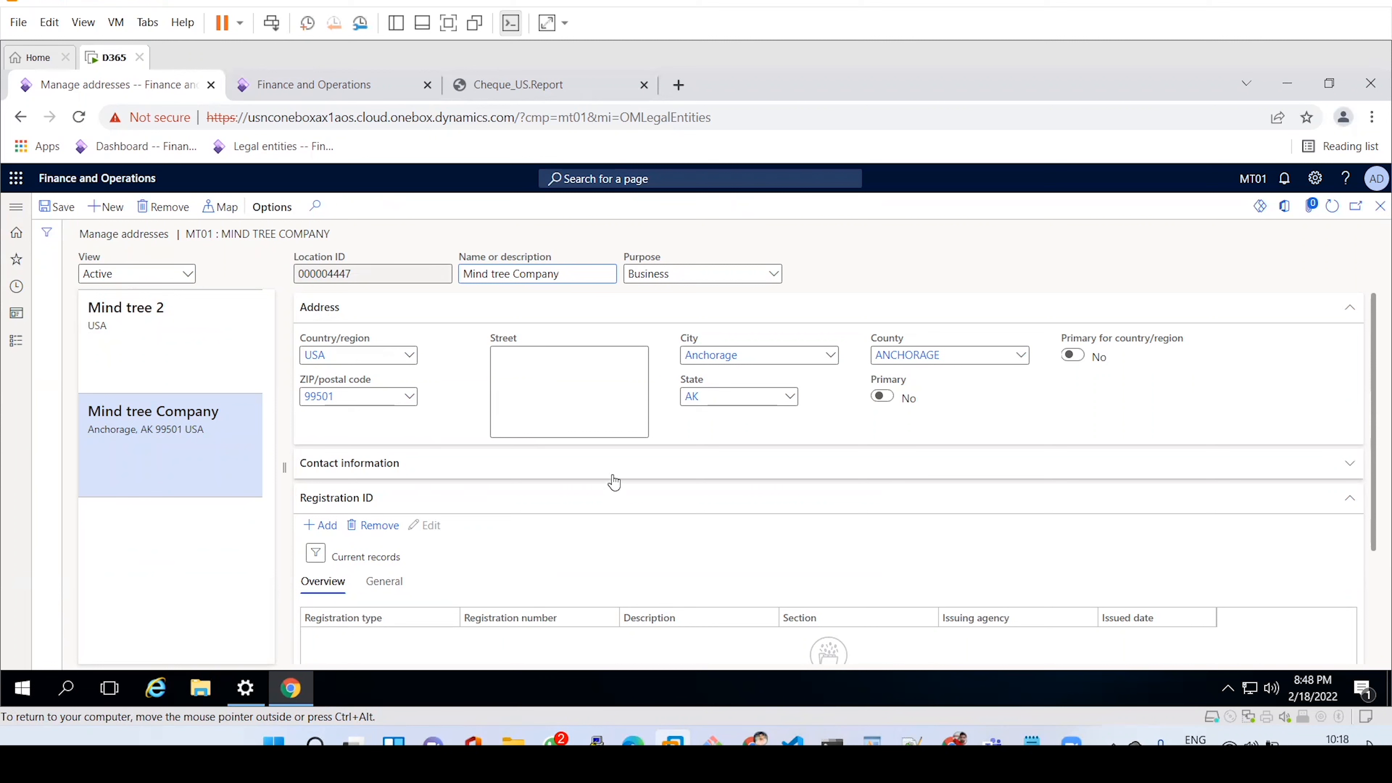
Glance at the address contact information, close Manage addresses, and collapse the Addresses section.
left_click(523, 468)
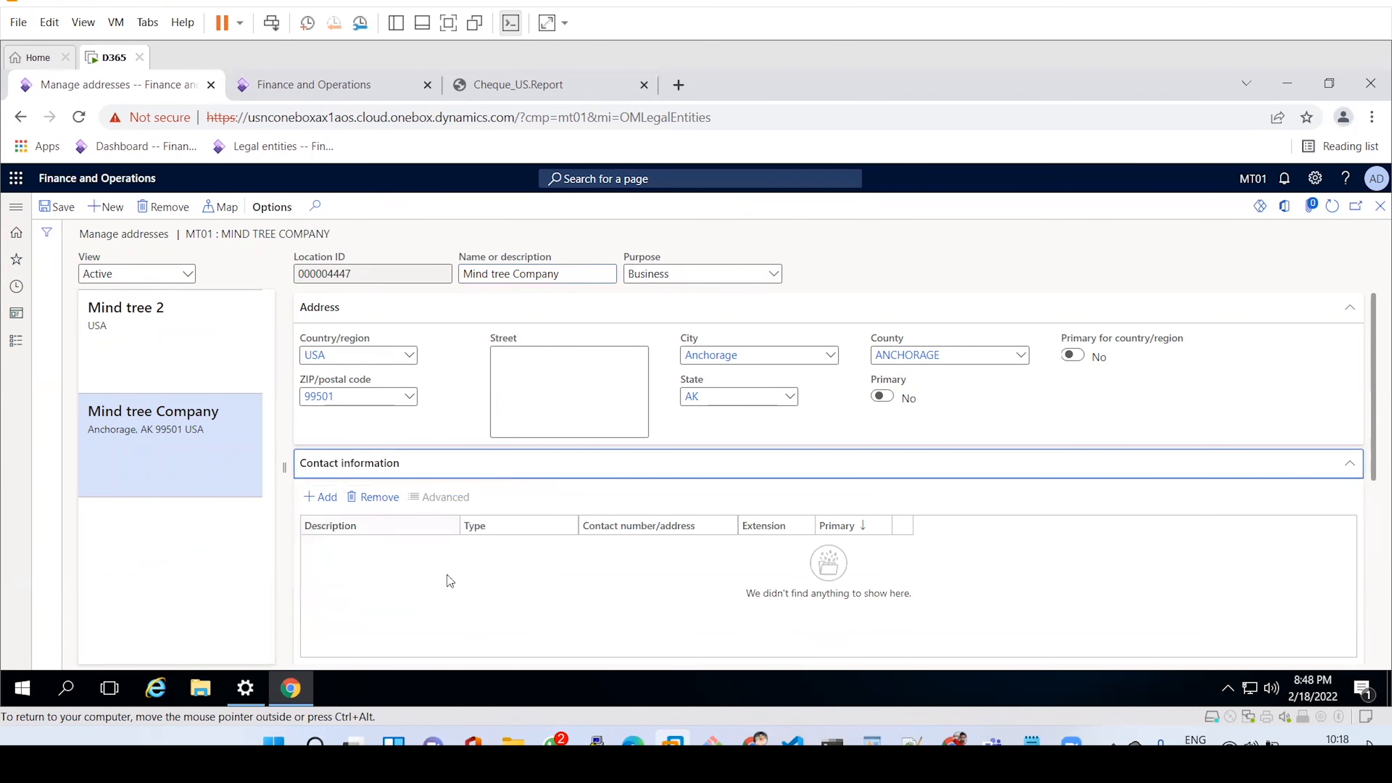
left_click(536, 470)
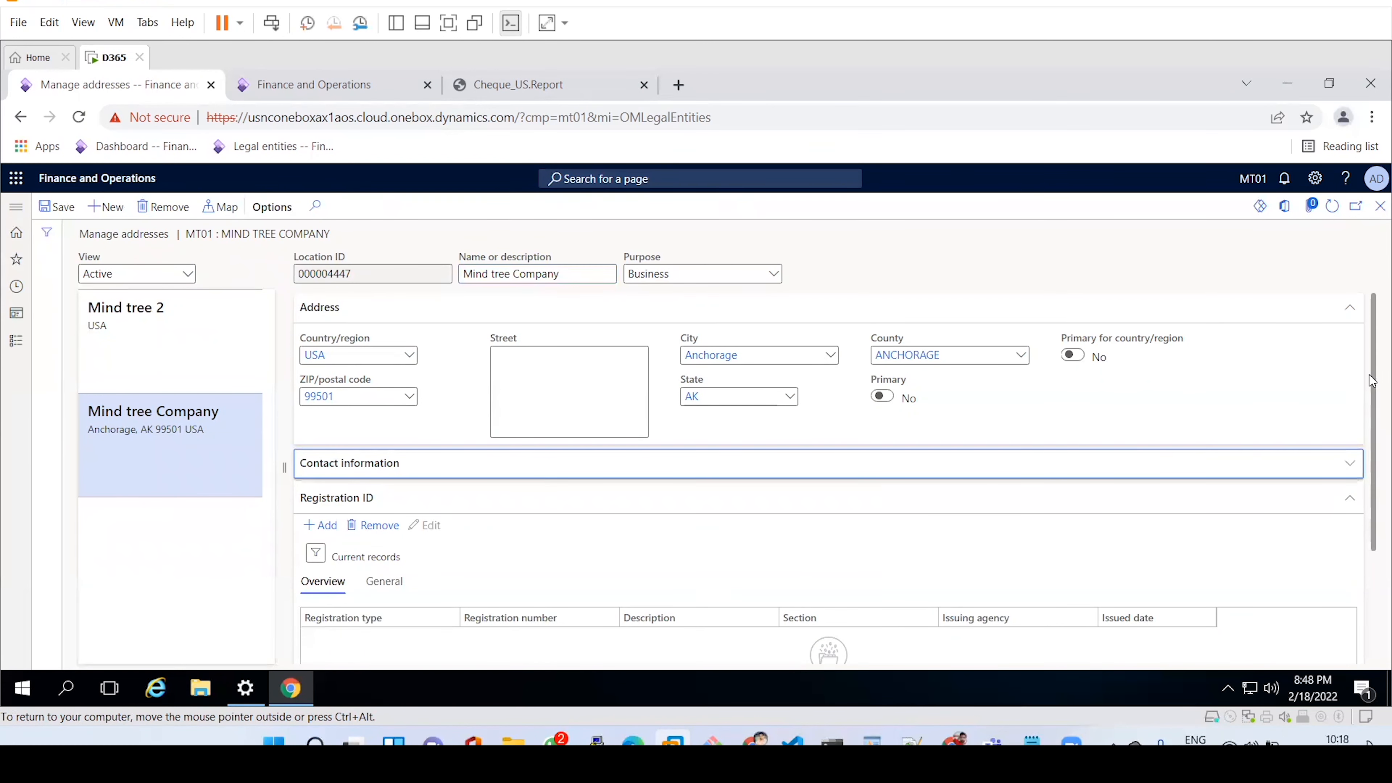
left_click_drag(1371, 380, 1371, 481)
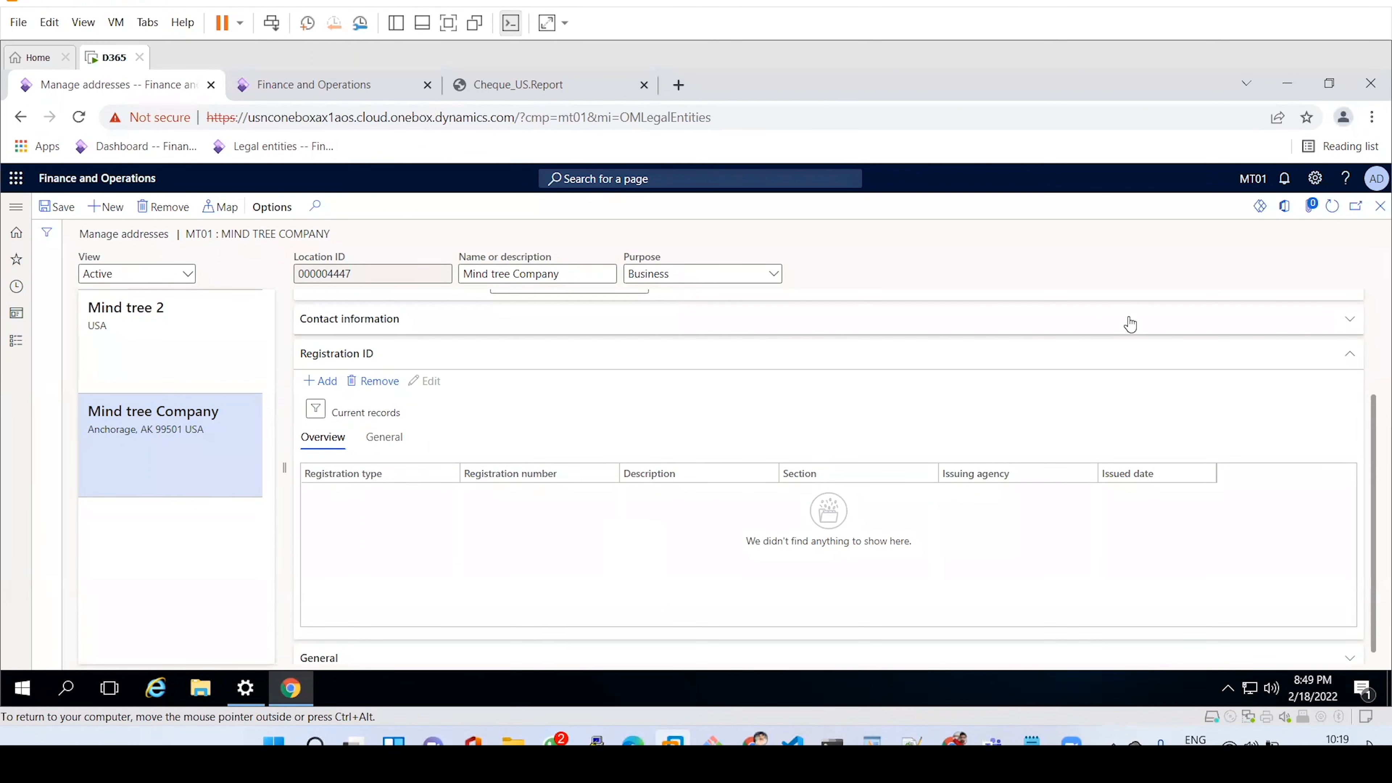
left_click(1377, 209)
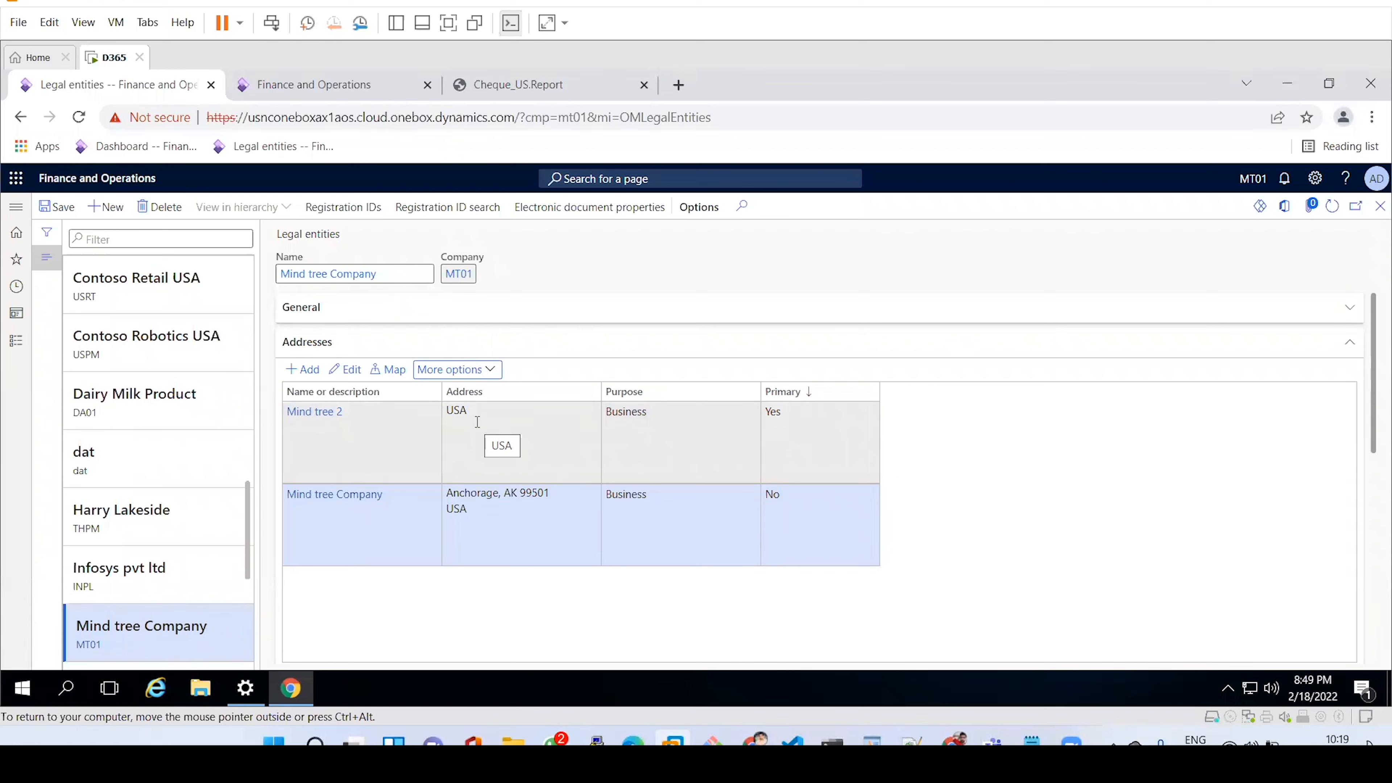
left_click(582, 343)
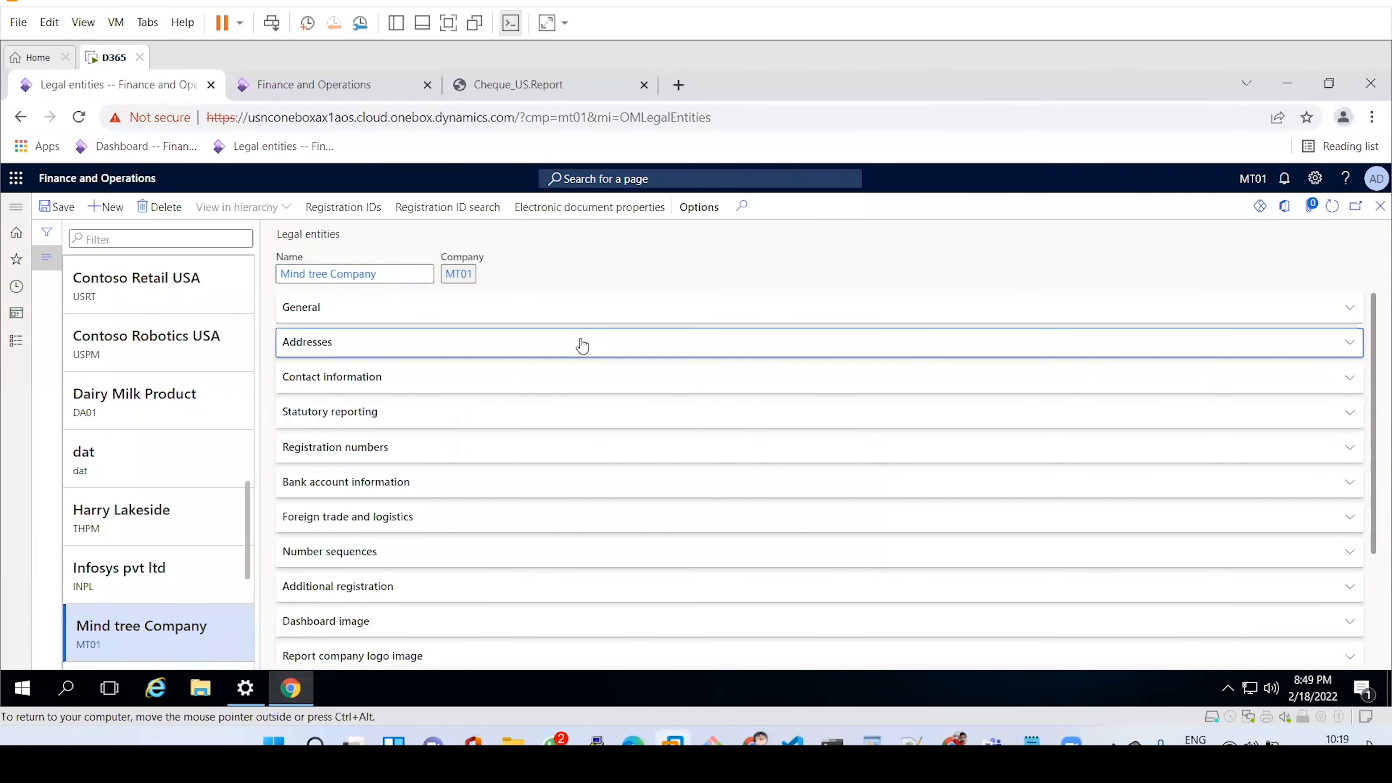
Add a primary Phone-type contact described as 'Phone number' with the company's phone number.
left_click(467, 387)
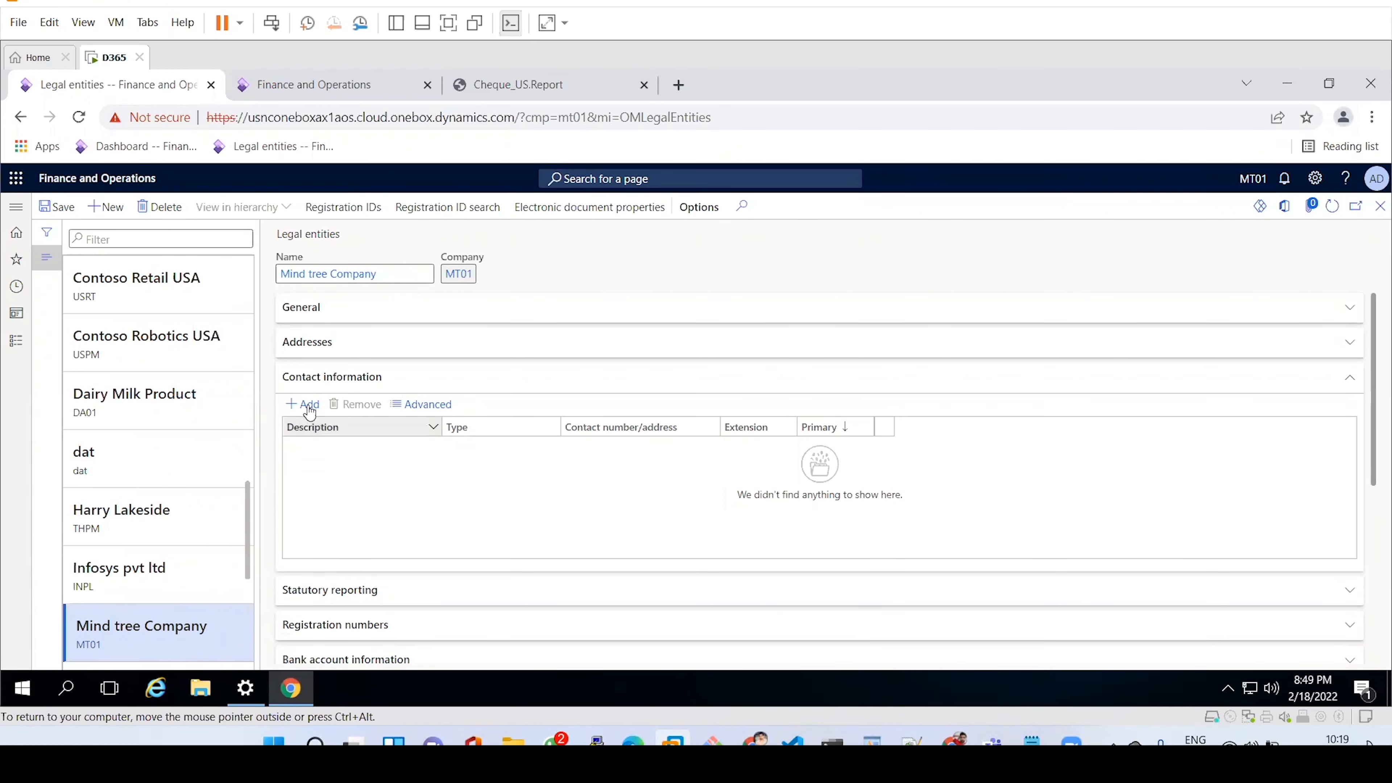
left_click(311, 407)
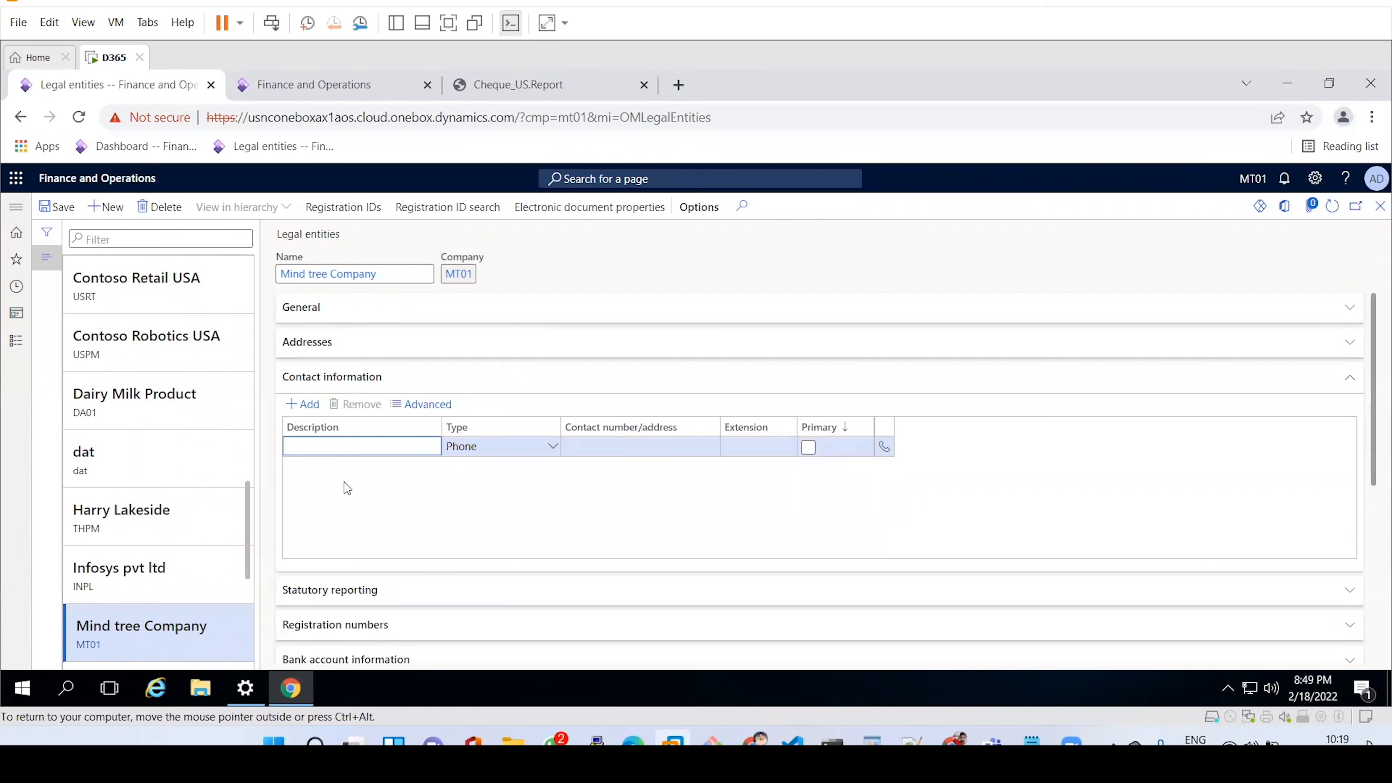
type("Phone number")
left_click(553, 447)
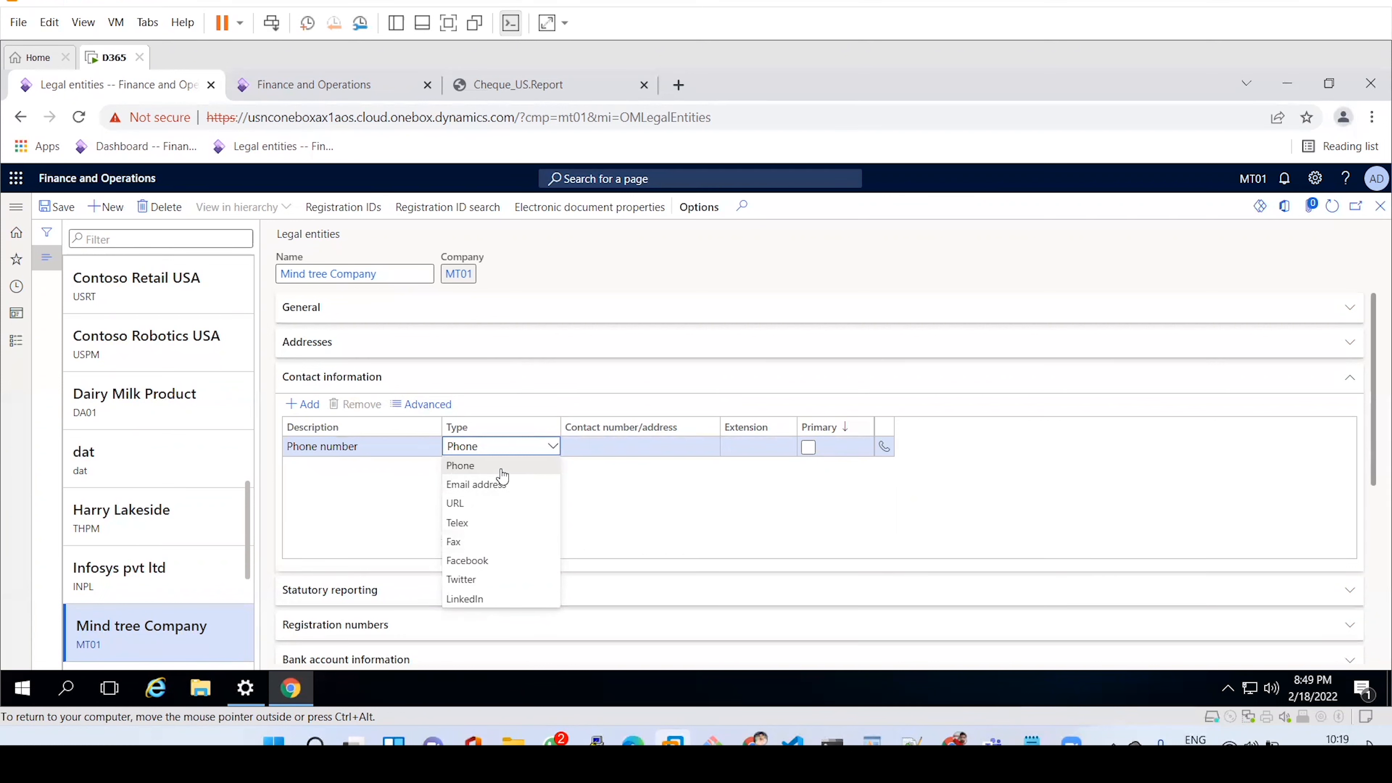
left_click(607, 511)
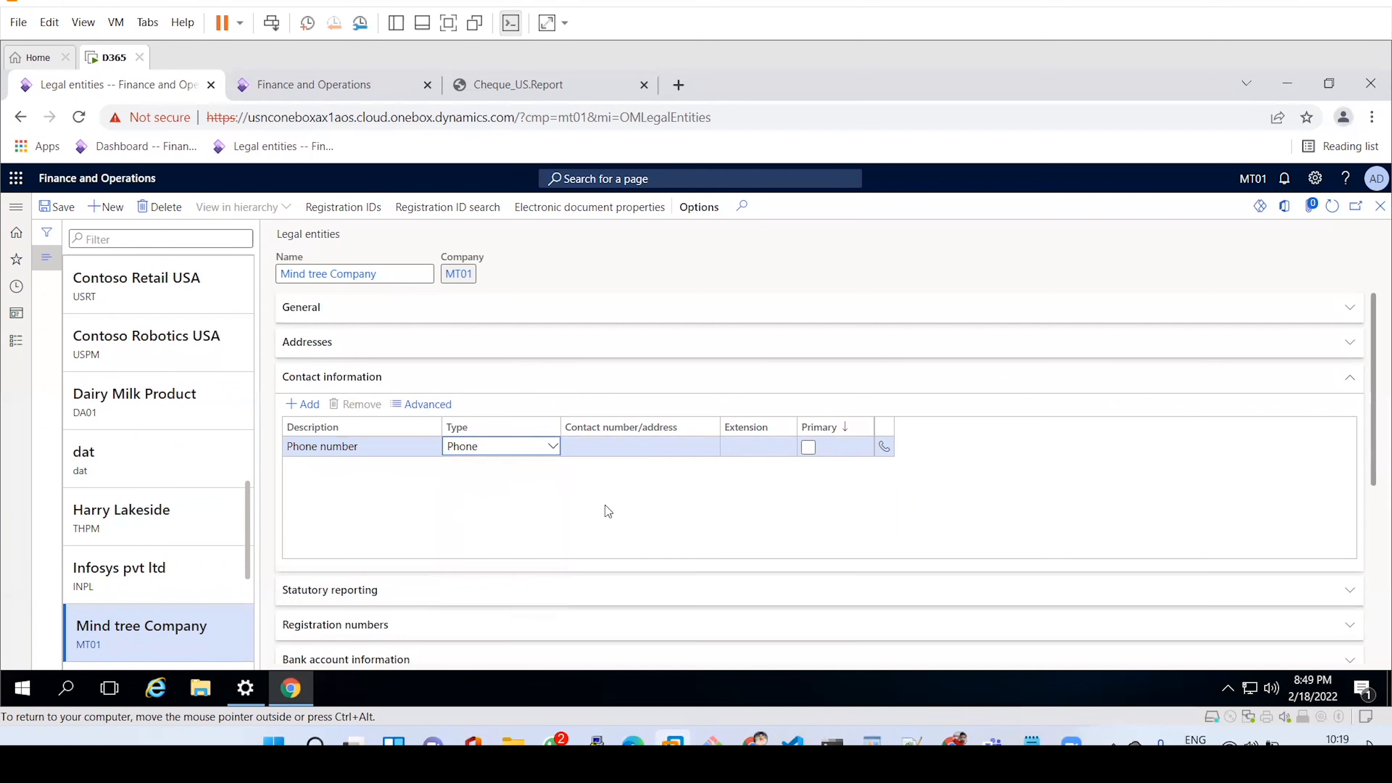
left_click(589, 446)
type("123456789")
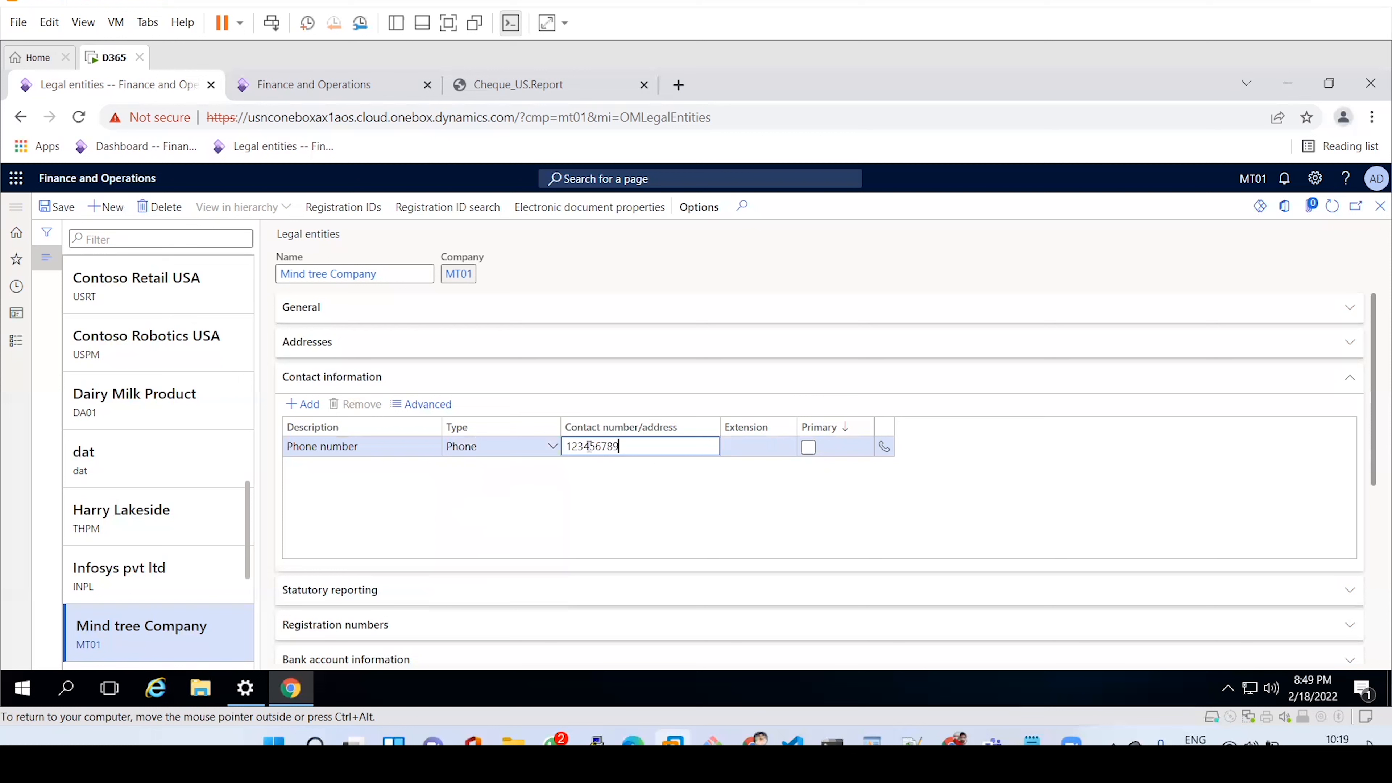
left_click(808, 447)
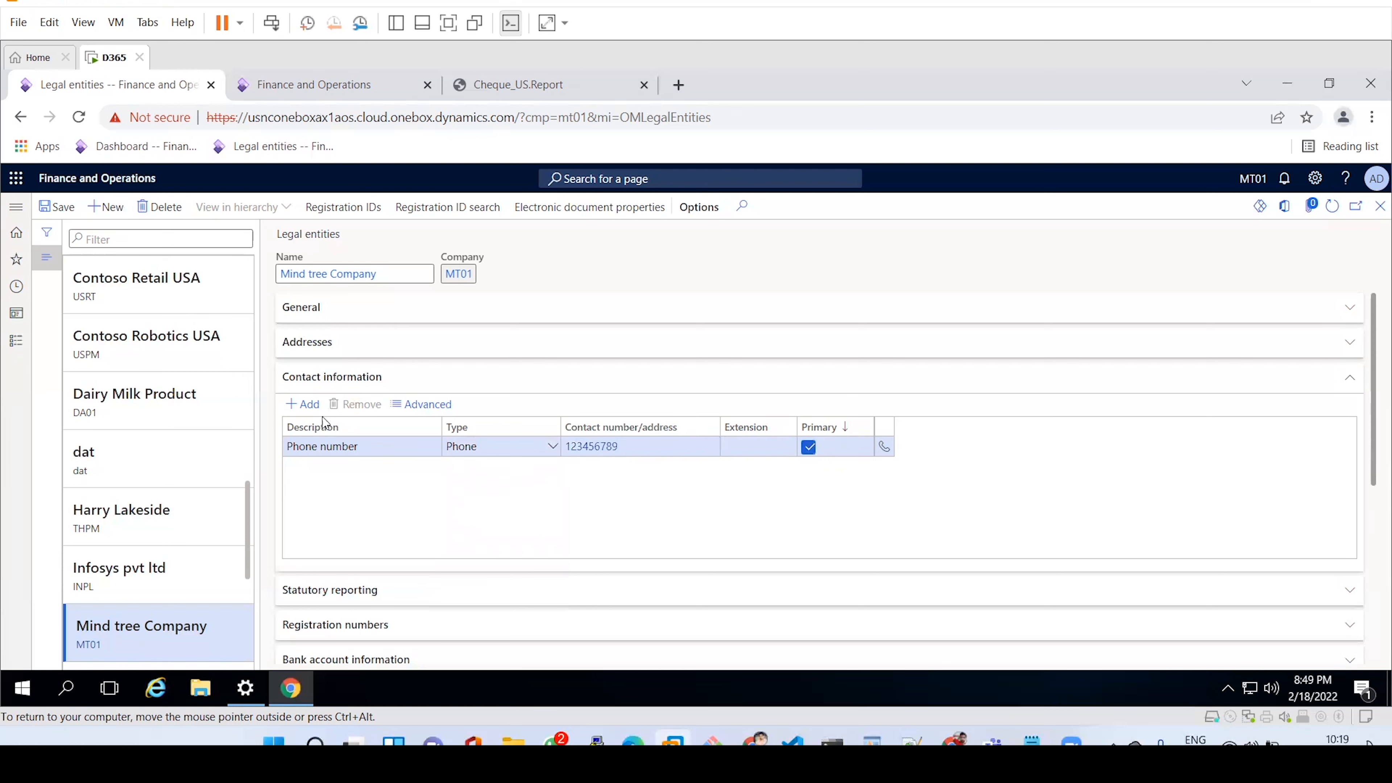
left_click(294, 406)
Add a primary 'Email id' contact of type Email address with the company's e-mail, then collapse Contact information.
type("Email id")
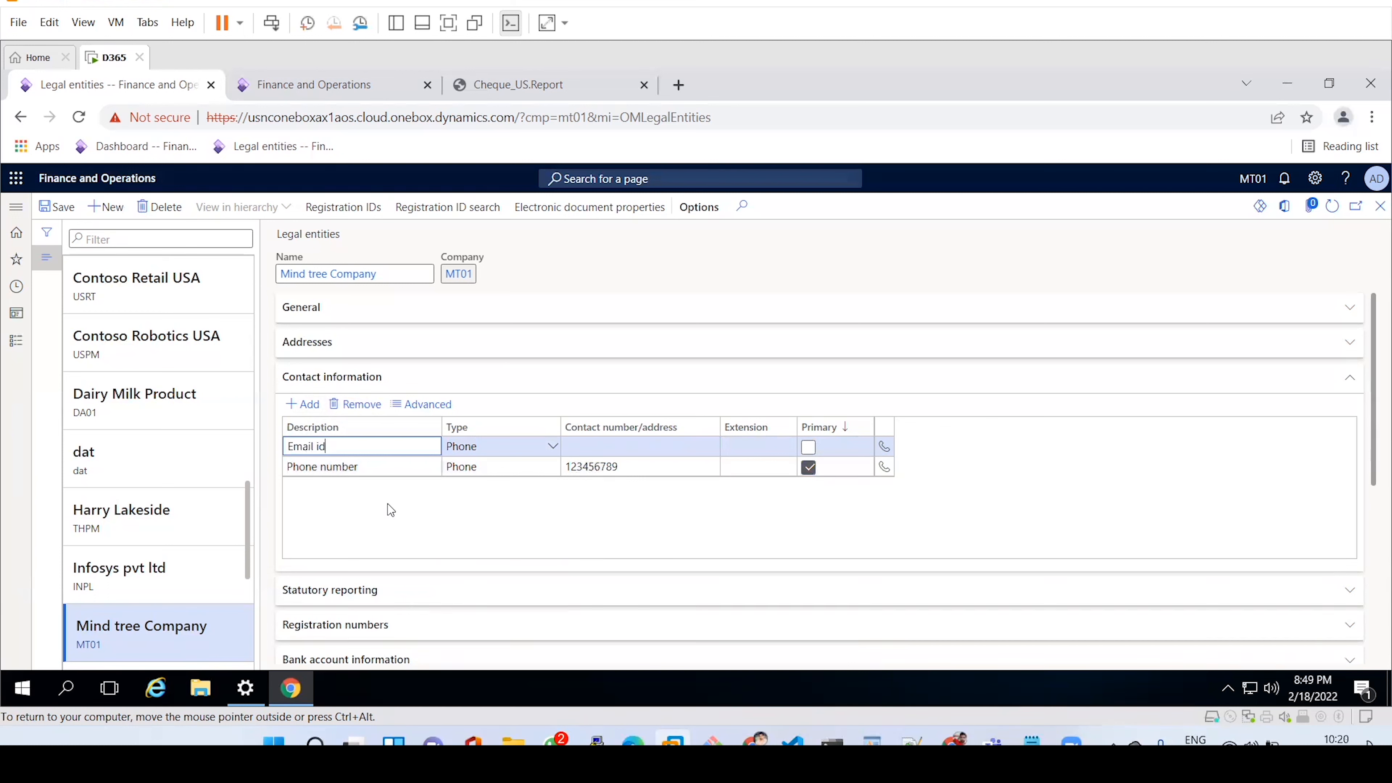
key("Tab")
left_click(553, 446)
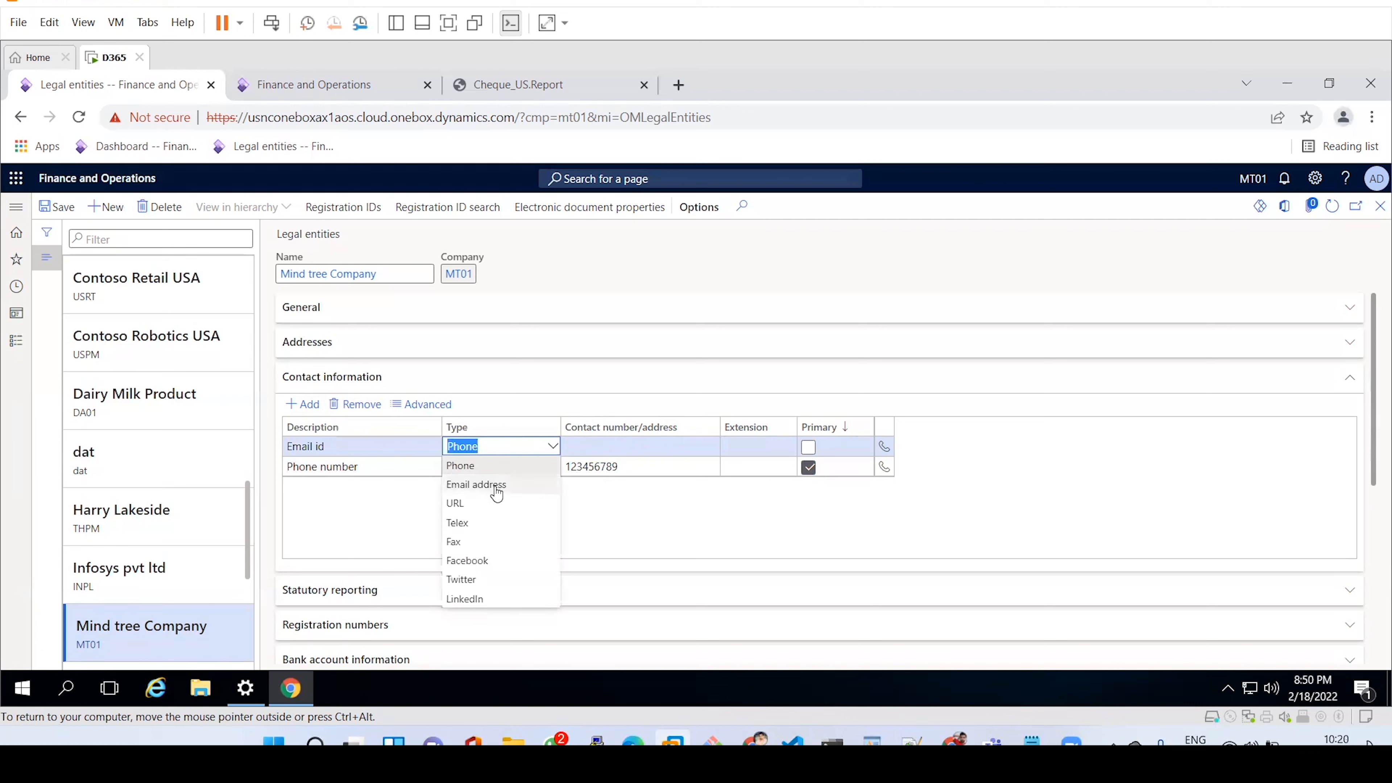
left_click(496, 484)
left_click(611, 444)
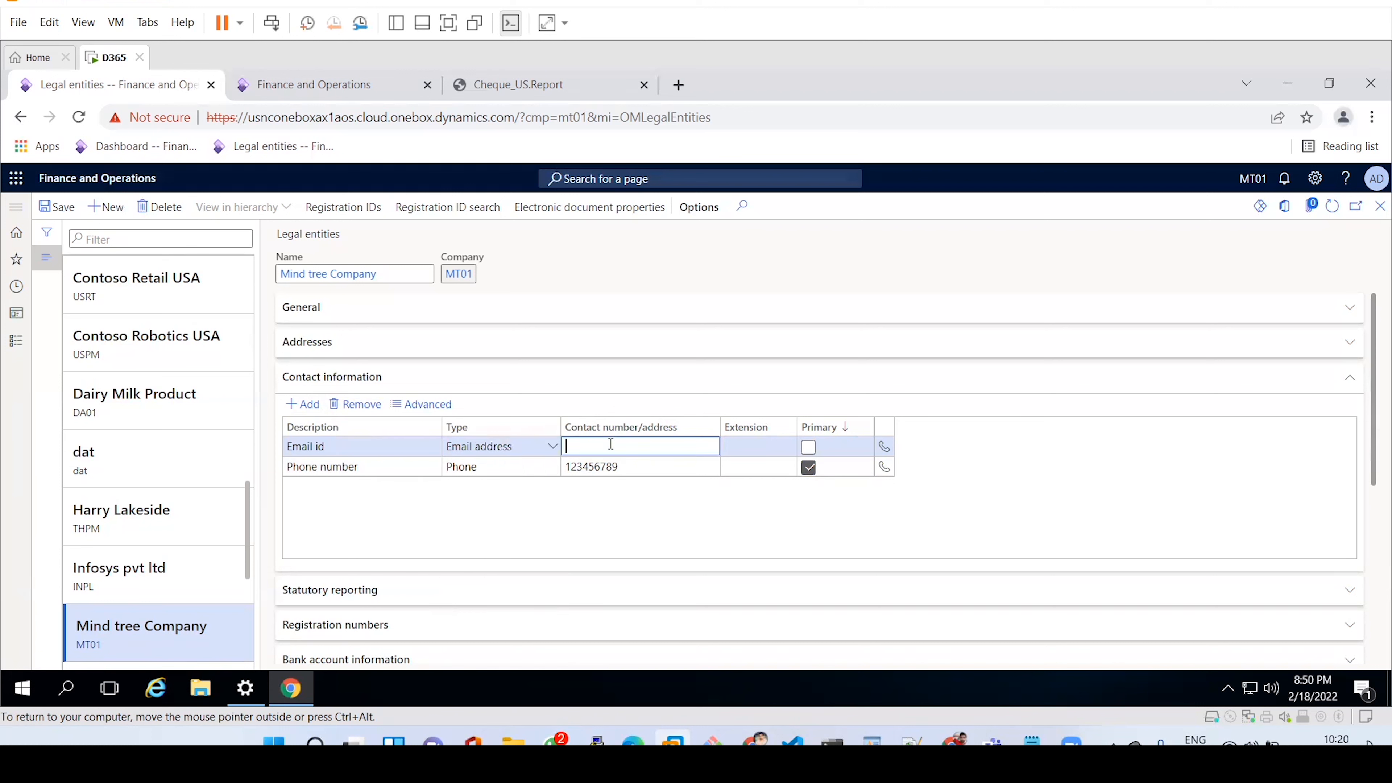
left_click(807, 448)
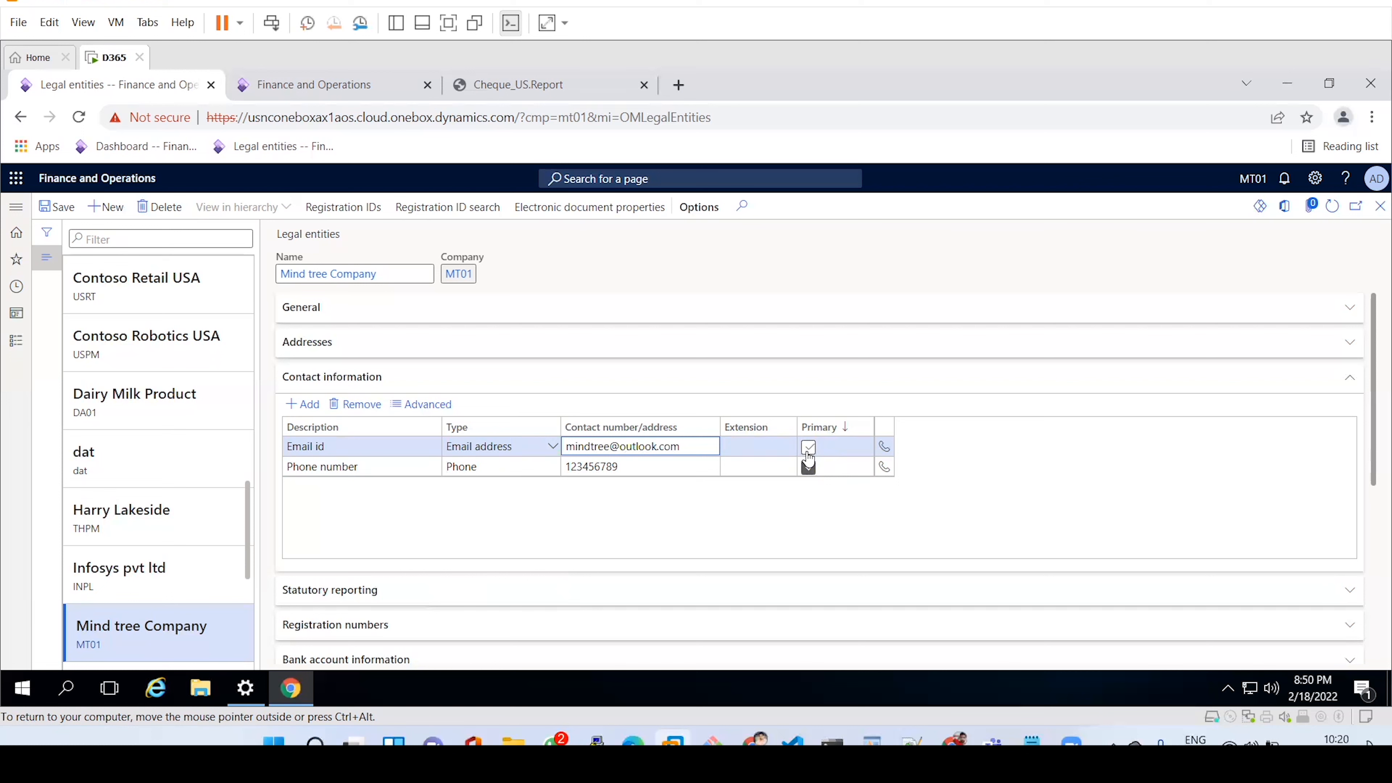
left_click(808, 454)
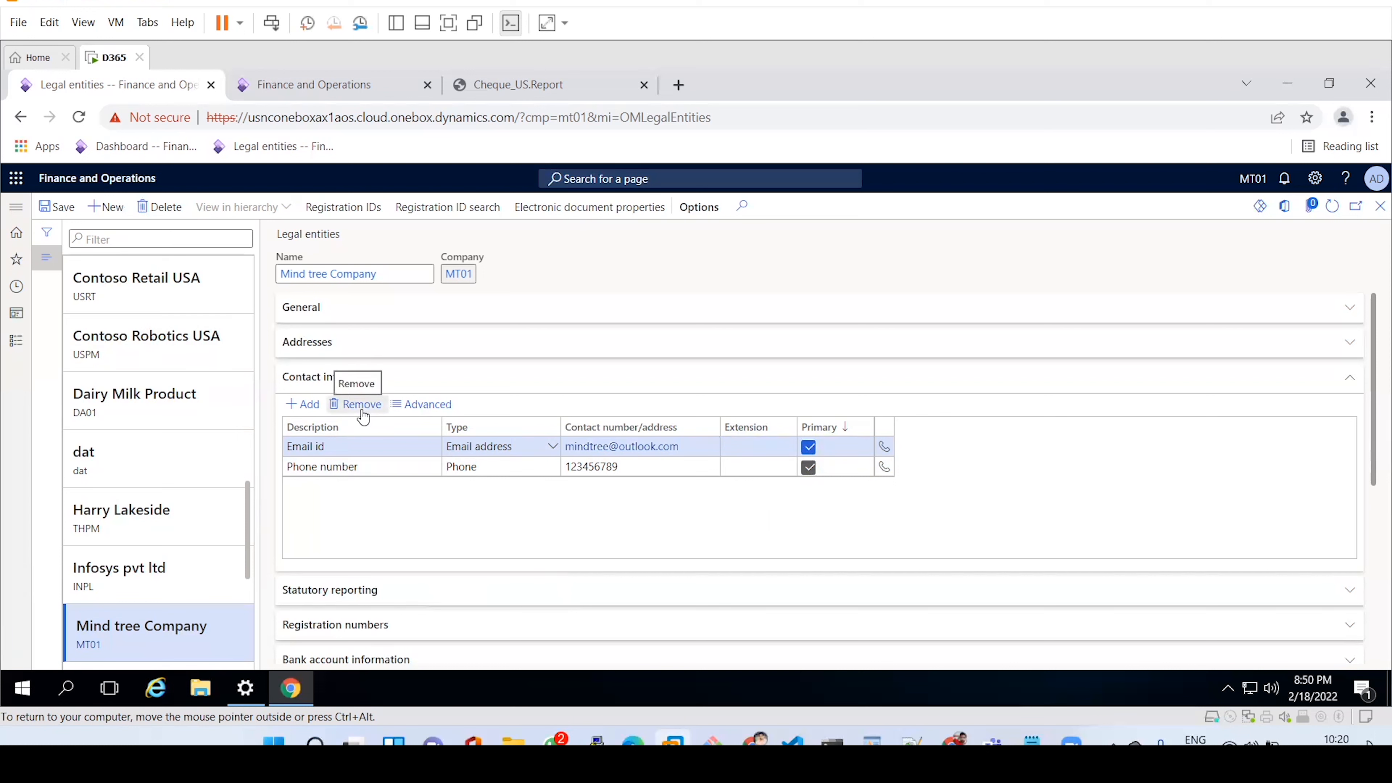
left_click(411, 384)
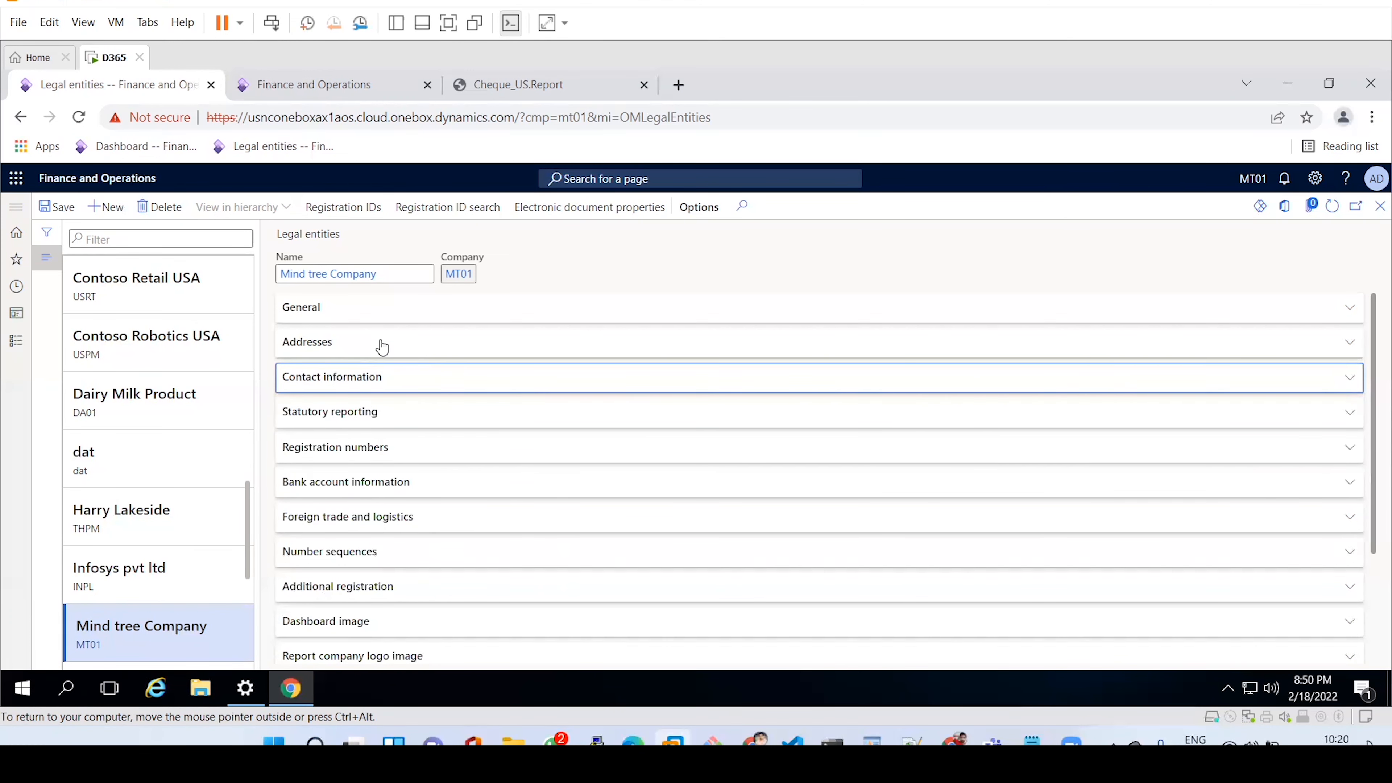
Expand Statutory reporting to review its empty DUNS number and NAICS fields, then collapse it.
left_click(439, 416)
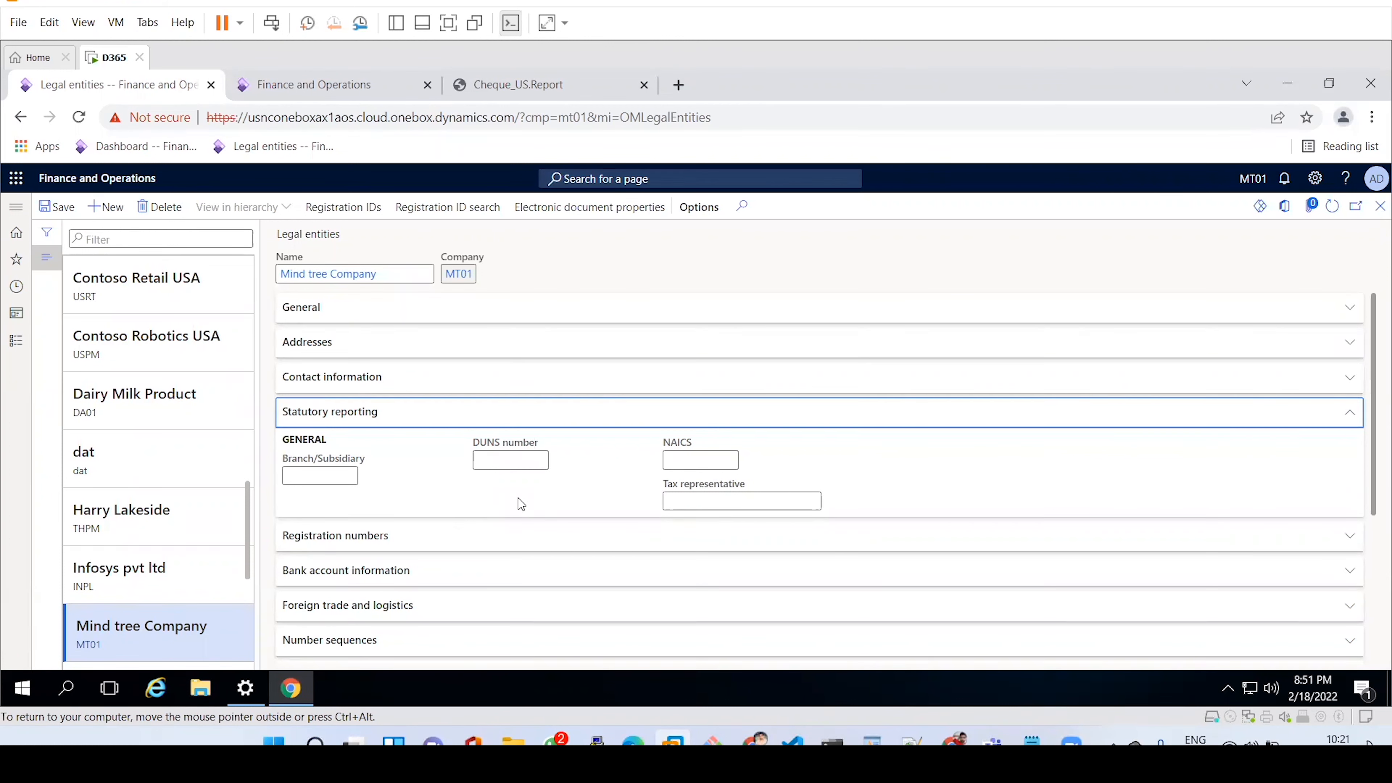
left_click(540, 420)
Review the empty Registration numbers fields, collapse that section, and open Bank account information.
left_click(475, 460)
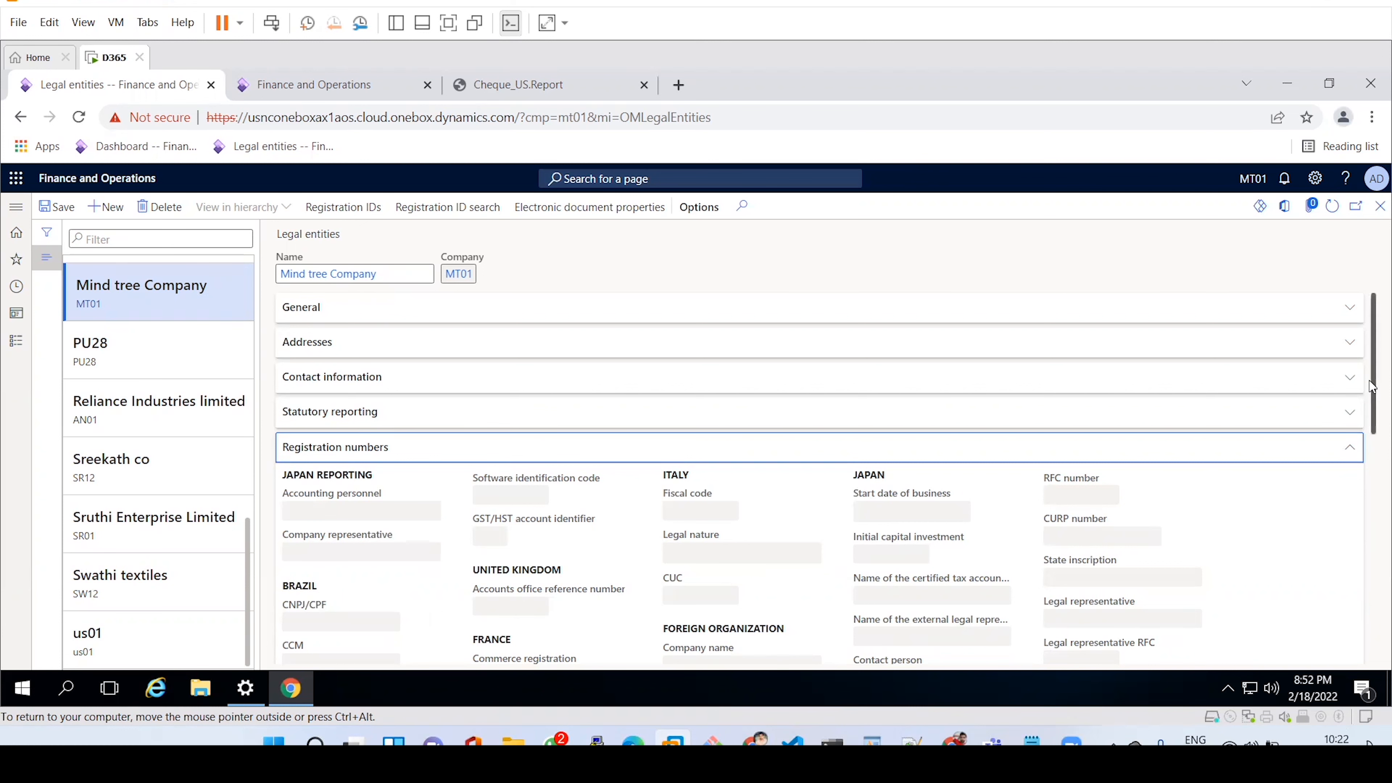
left_click_drag(1371, 387, 1371, 429)
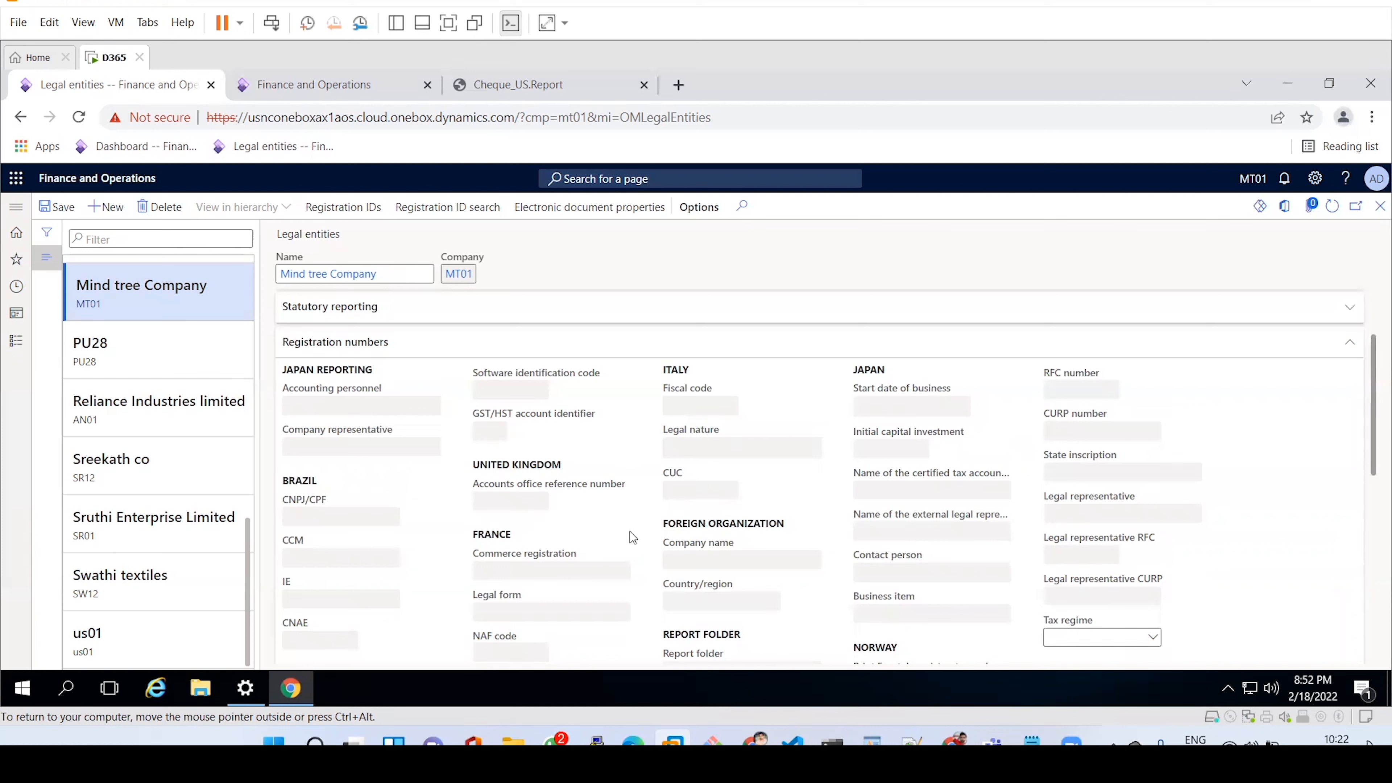
left_click(536, 344)
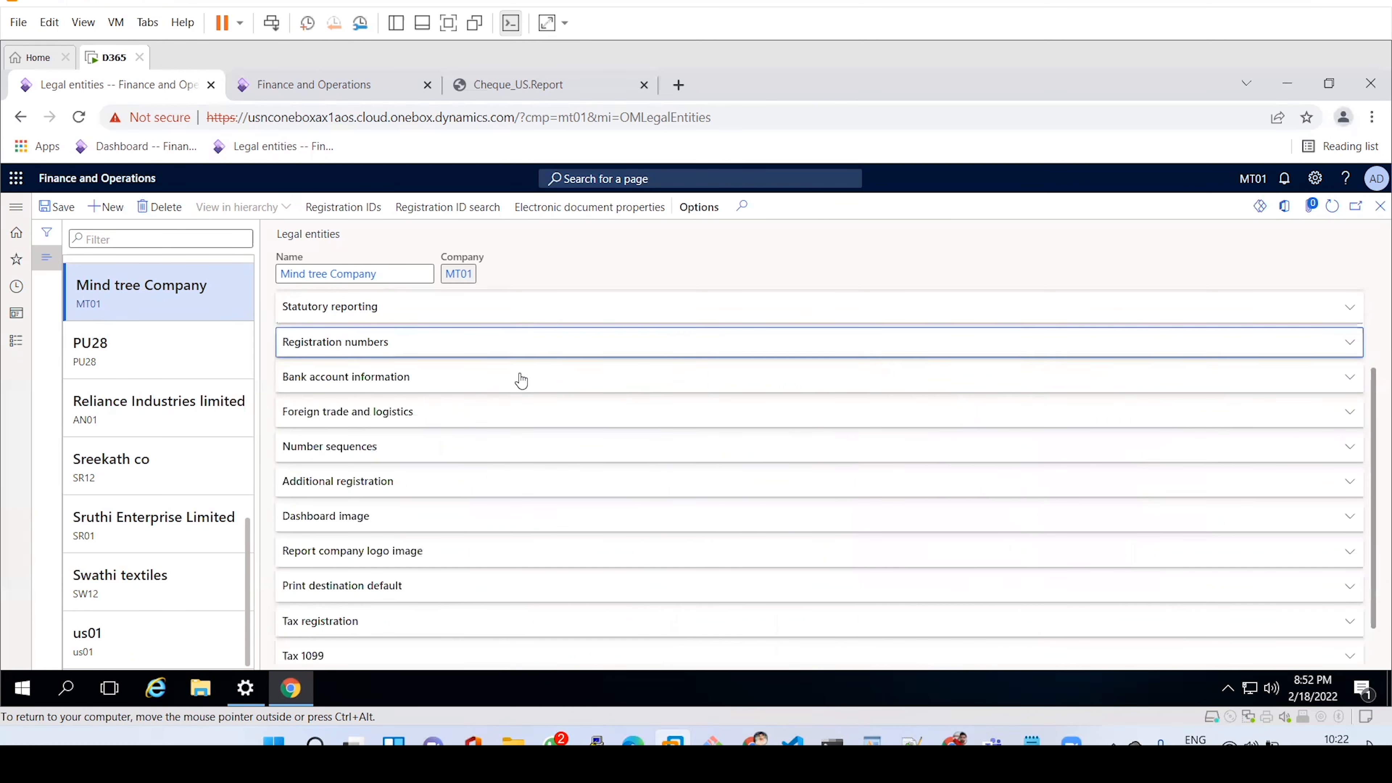
left_click(515, 387)
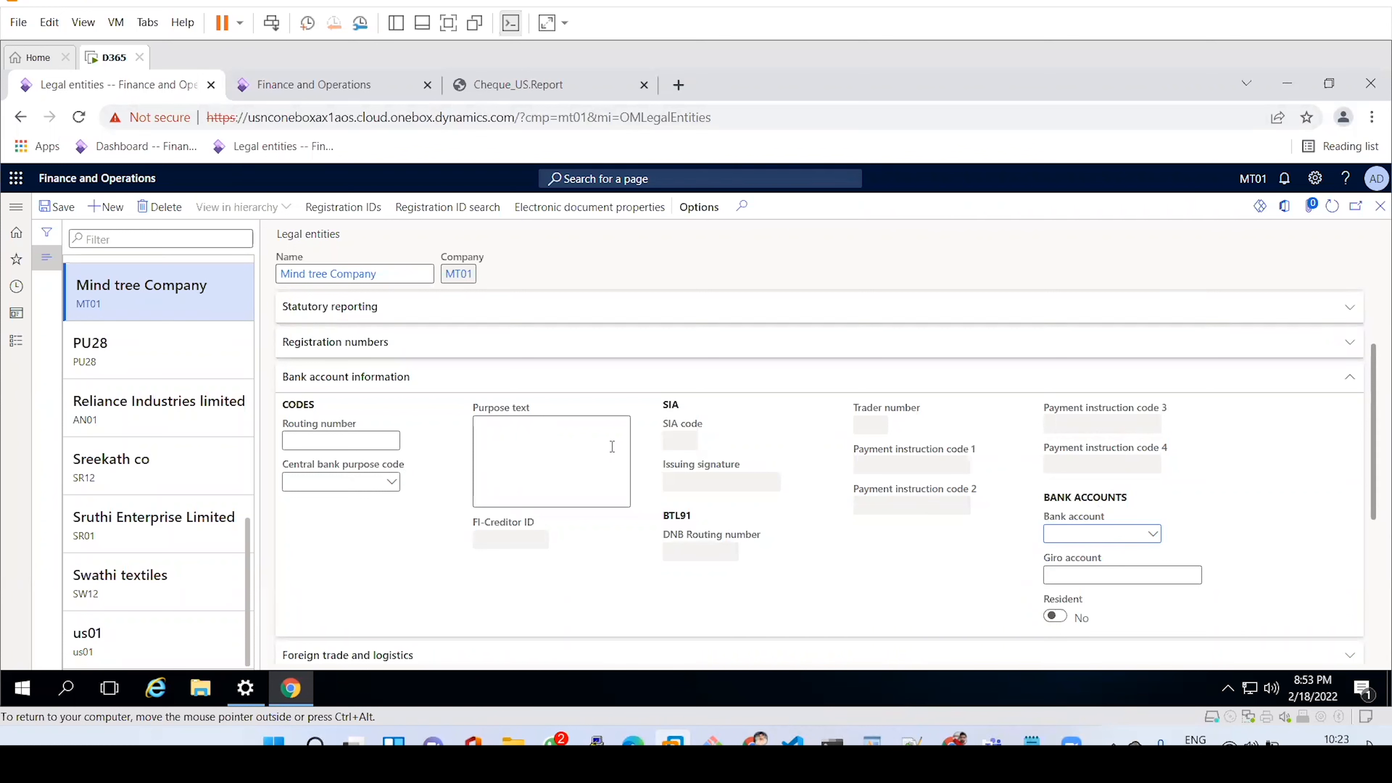
Confirm the Bank account lookup lists no accounts, then switch to Foreign trade and logistics.
left_click(1156, 540)
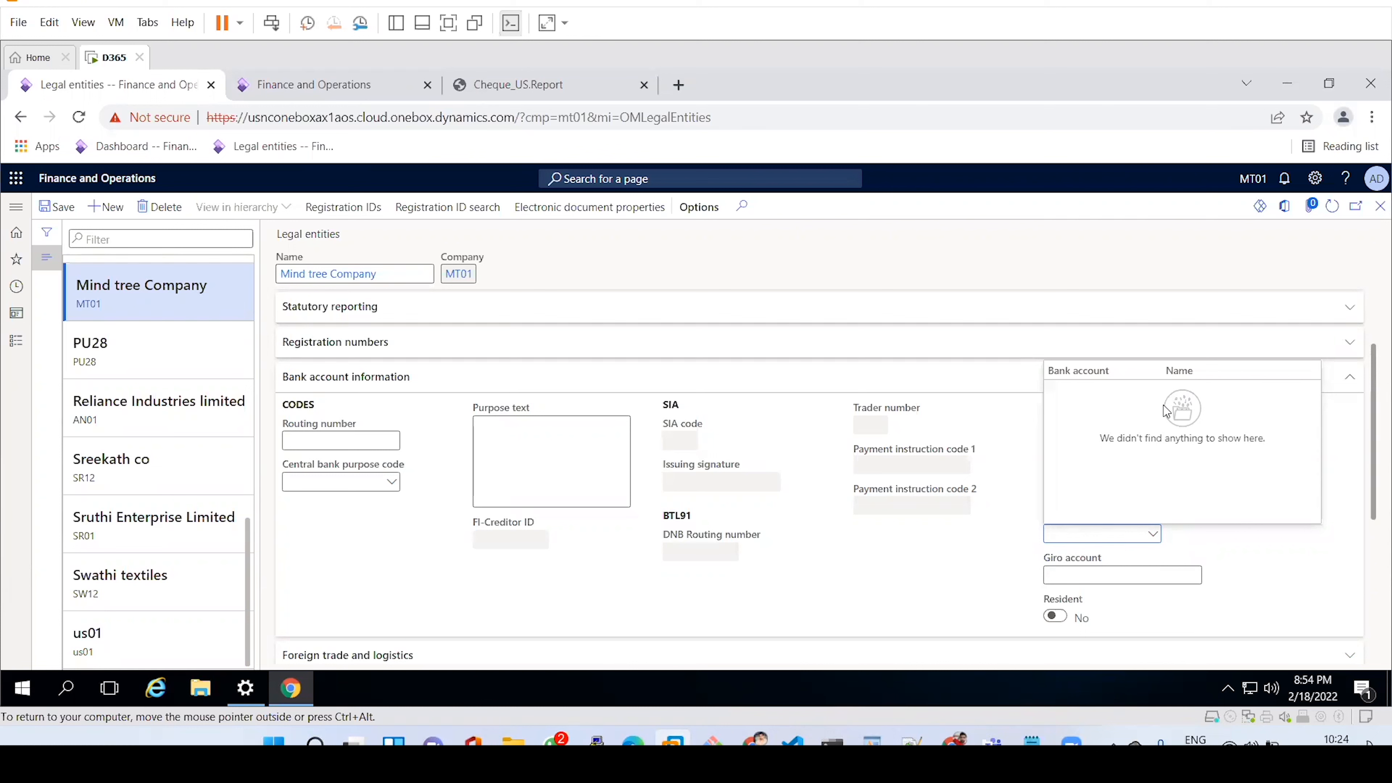
left_click(905, 582)
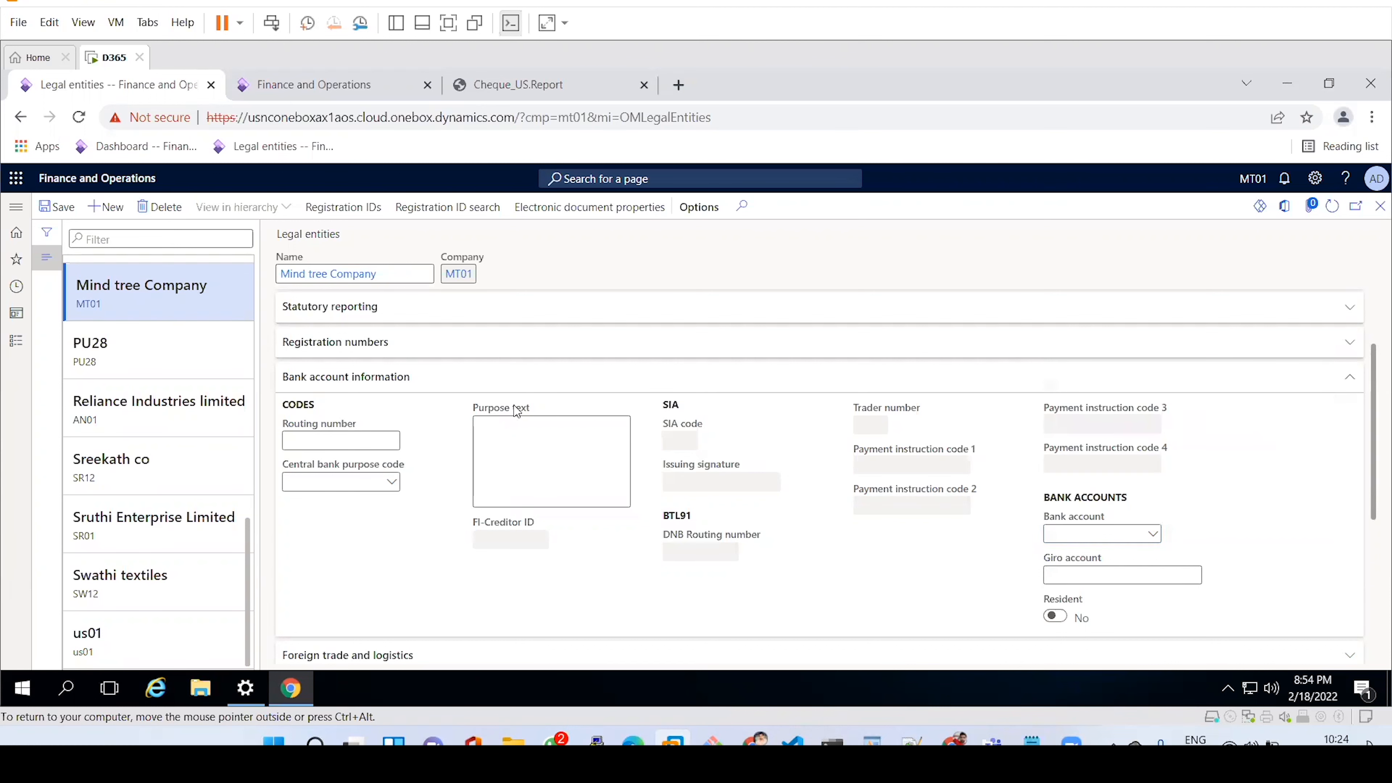
left_click(466, 378)
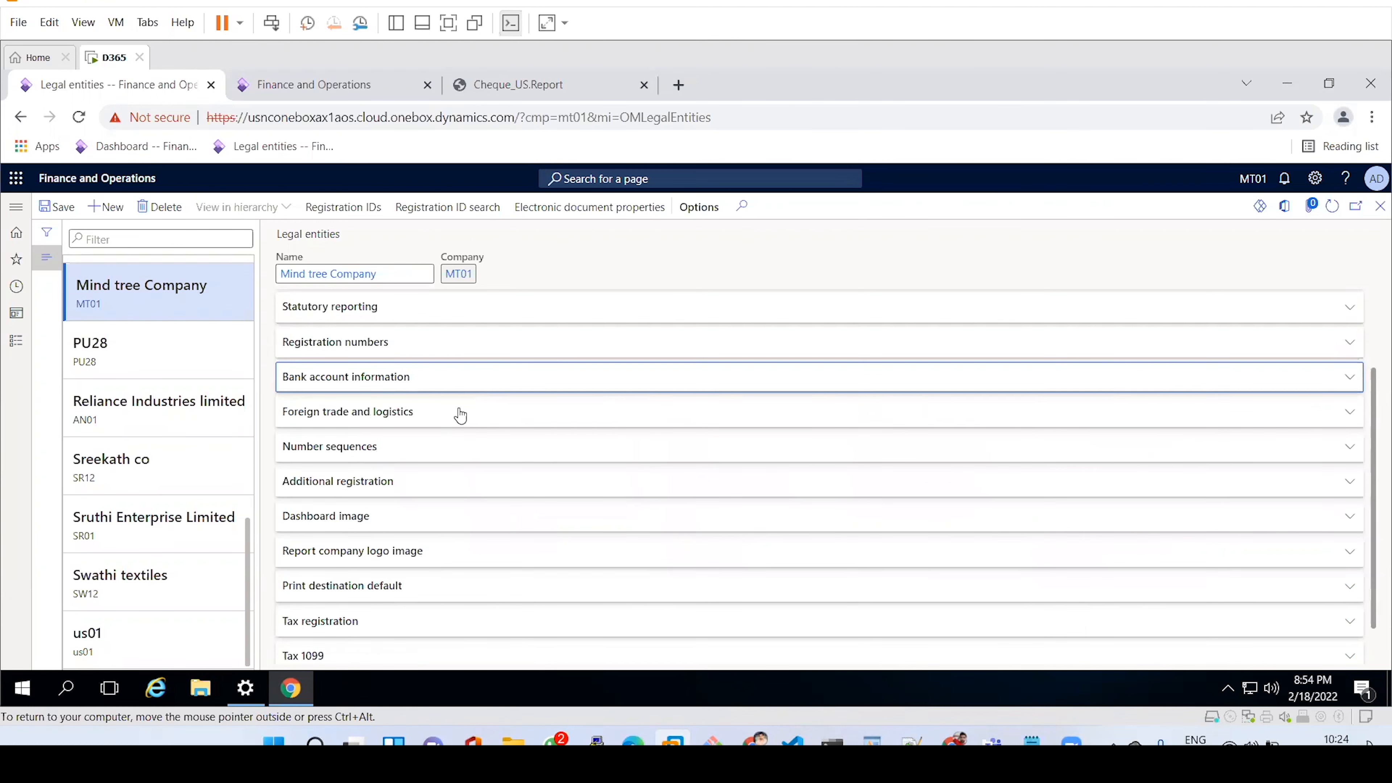
left_click(457, 418)
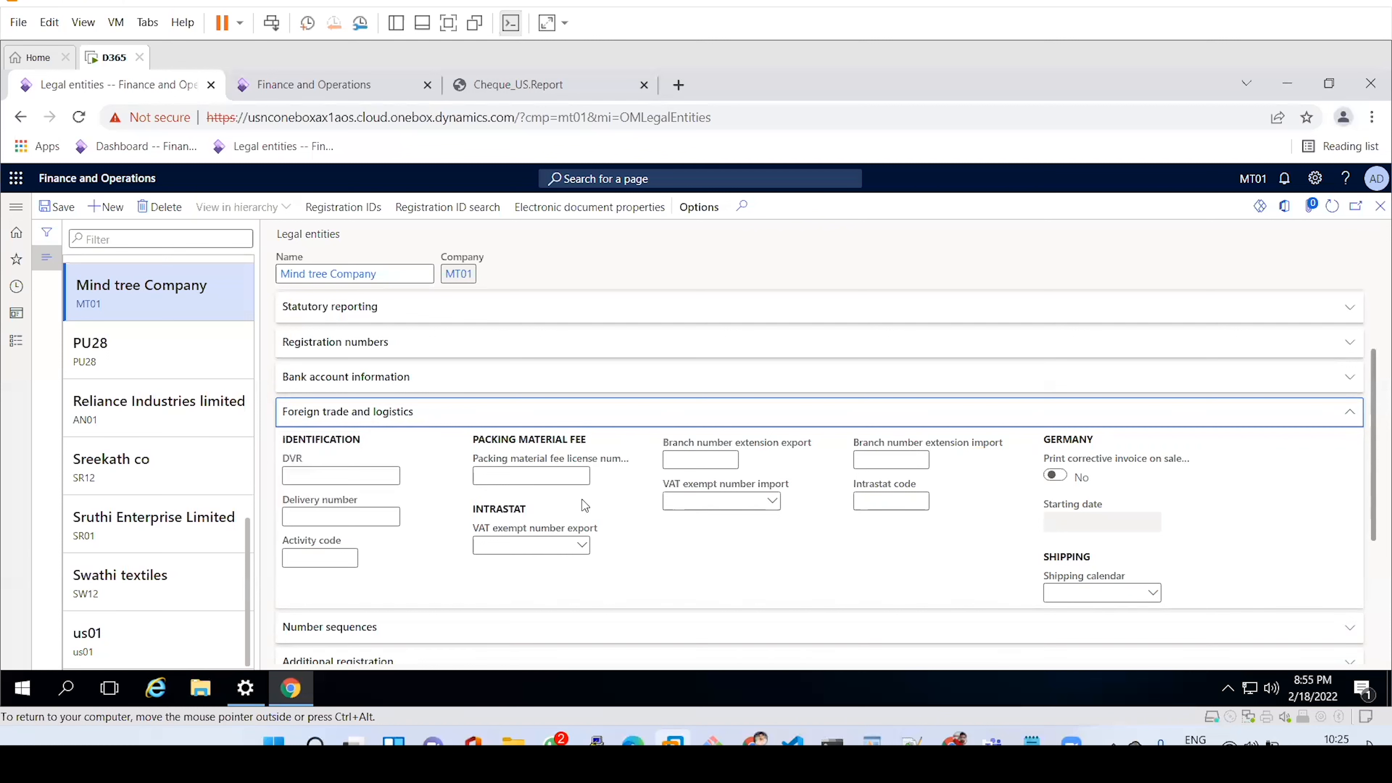
Collapse Foreign trade and logistics and expand Number sequences, showing System ID through Case ID without codes.
left_click(437, 412)
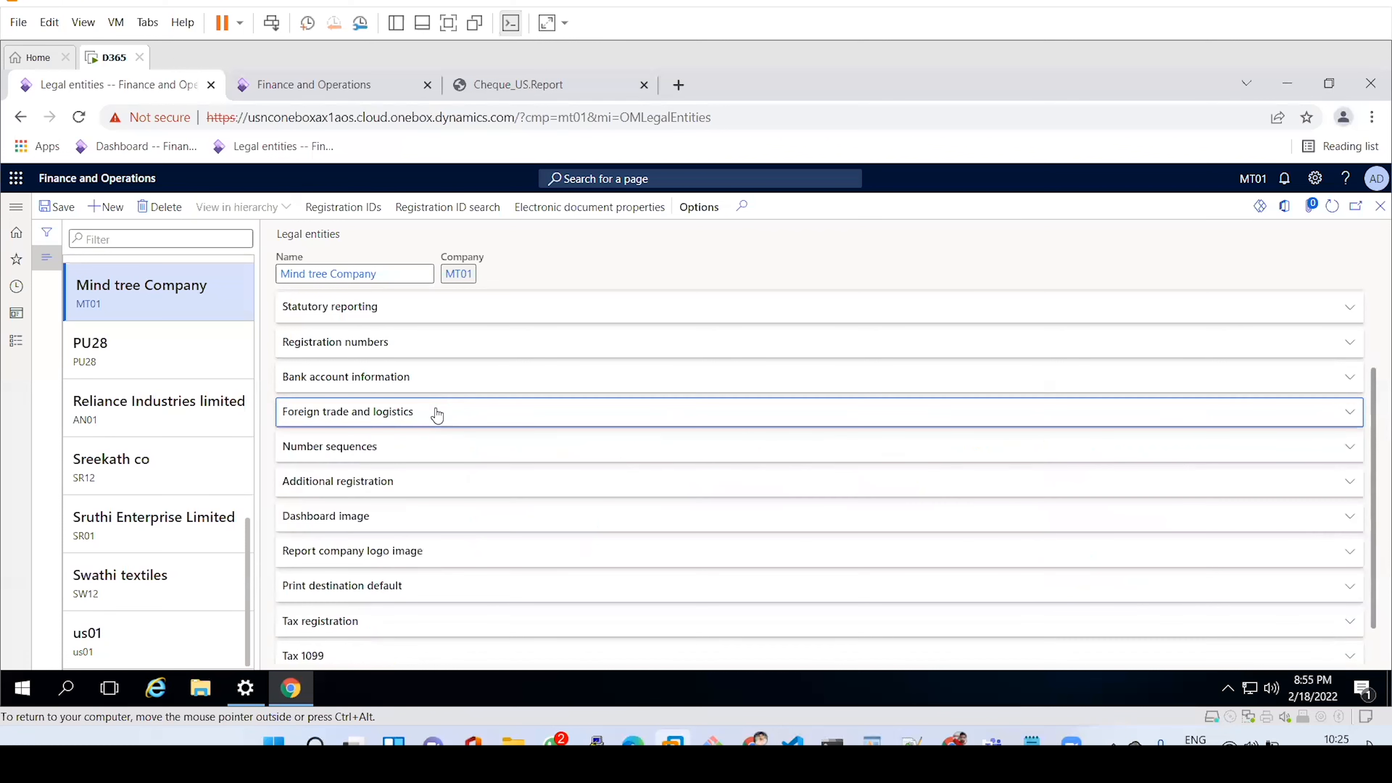
left_click(432, 459)
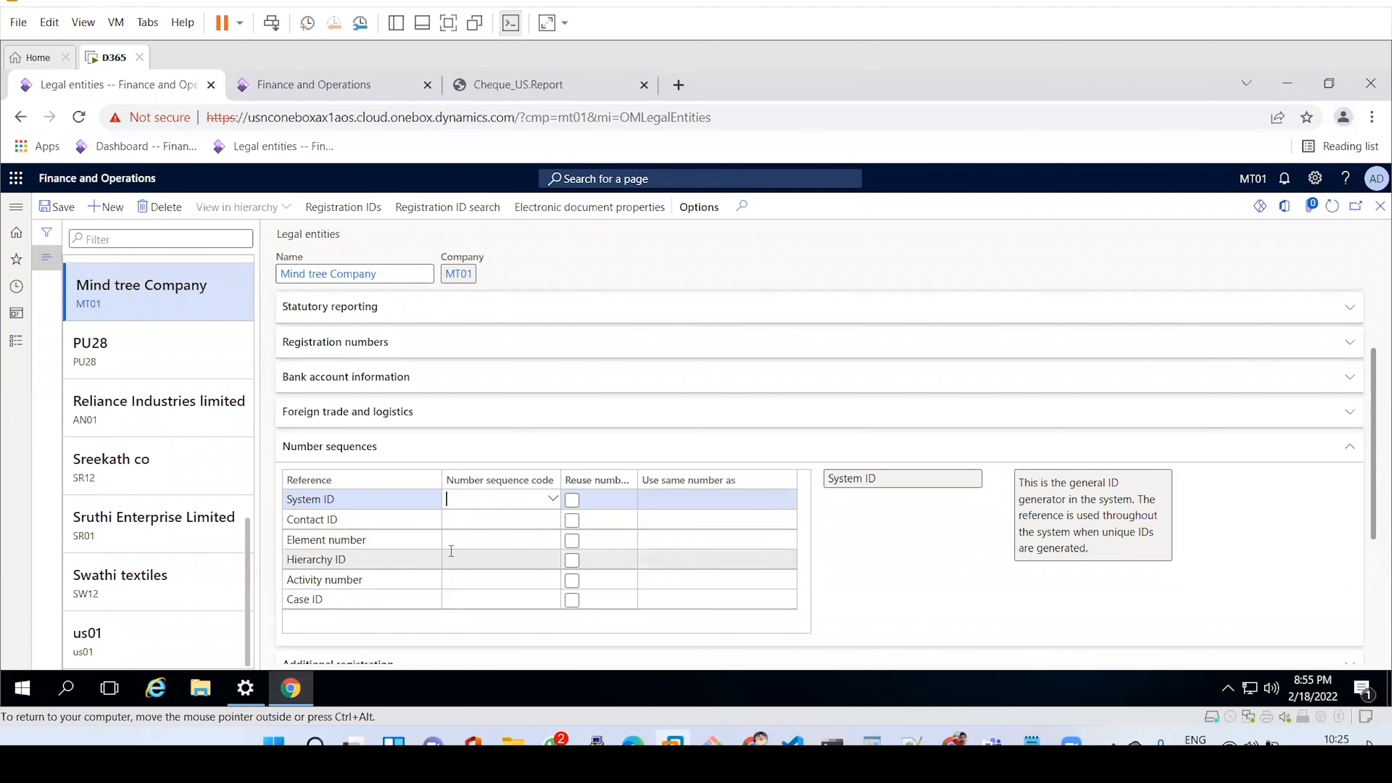
Collapse Number sequences, glance at Additional registration, and show Dashboard image with its Default type.
left_click(437, 456)
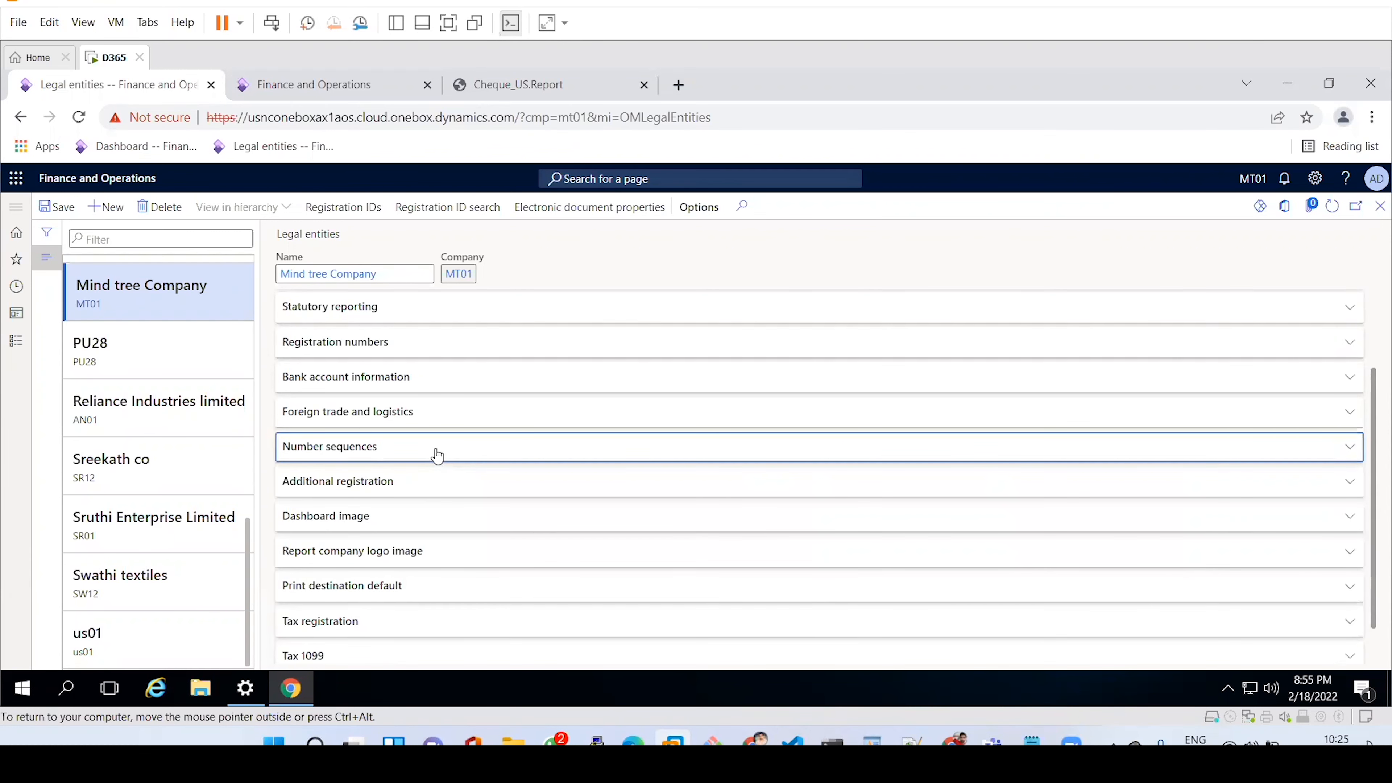
left_click(429, 492)
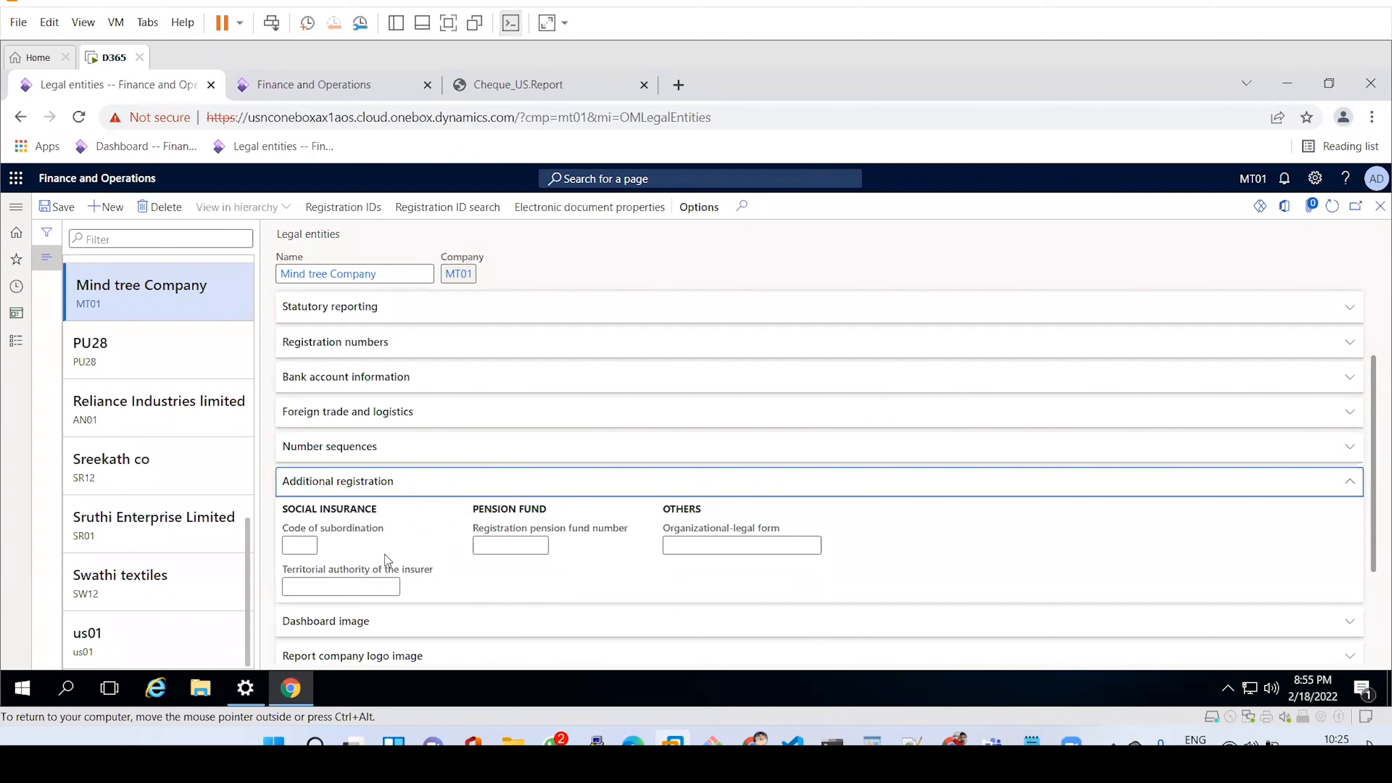
left_click(435, 491)
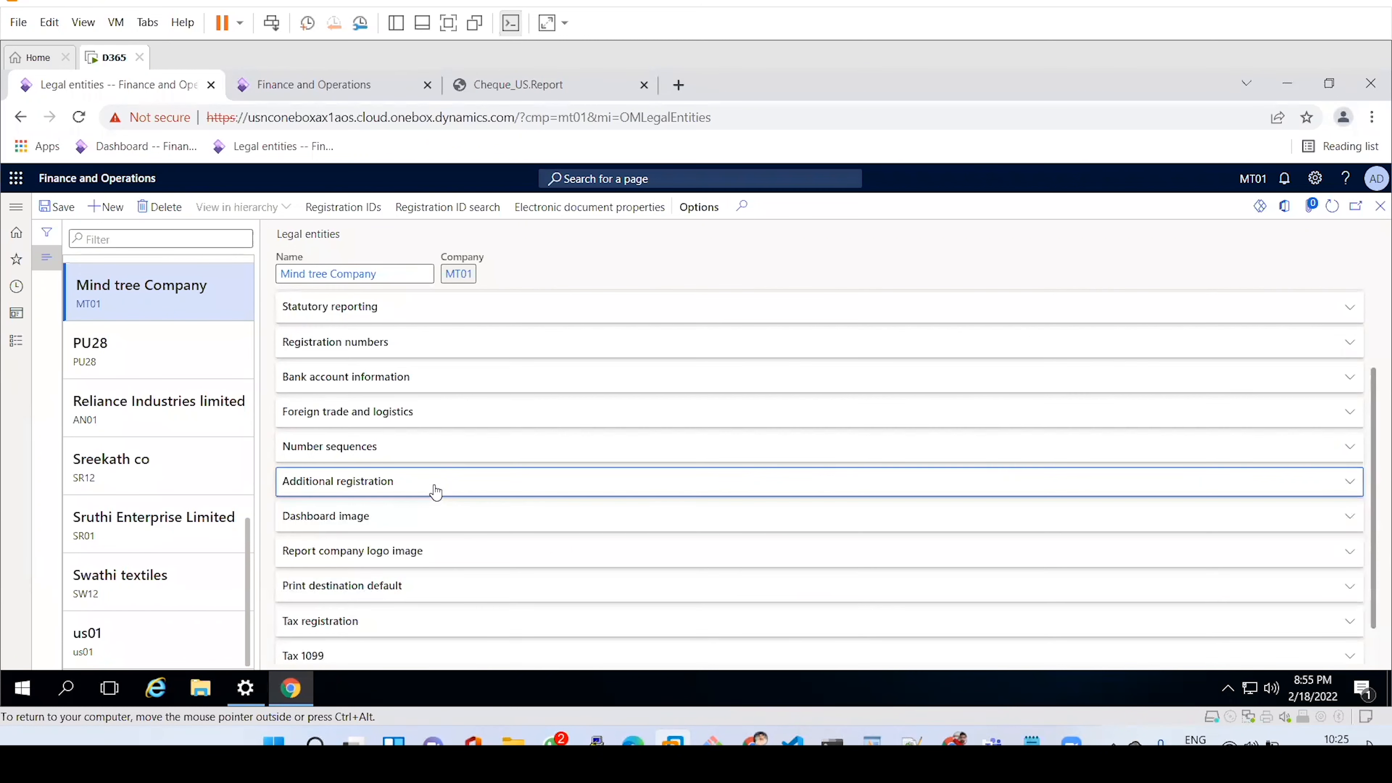
left_click(447, 533)
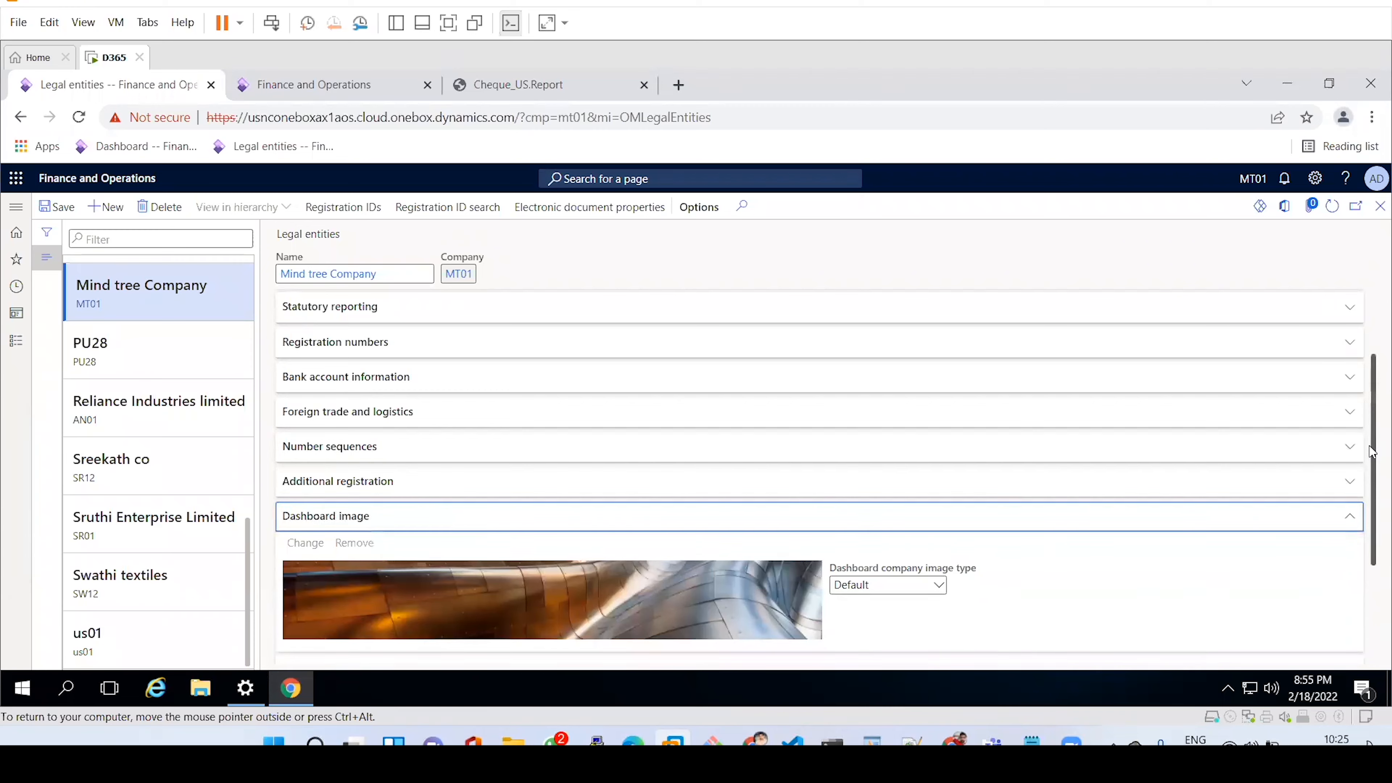
Set the dashboard company image type to Logo and open the image upload pane.
left_click_drag(1372, 443, 1372, 474)
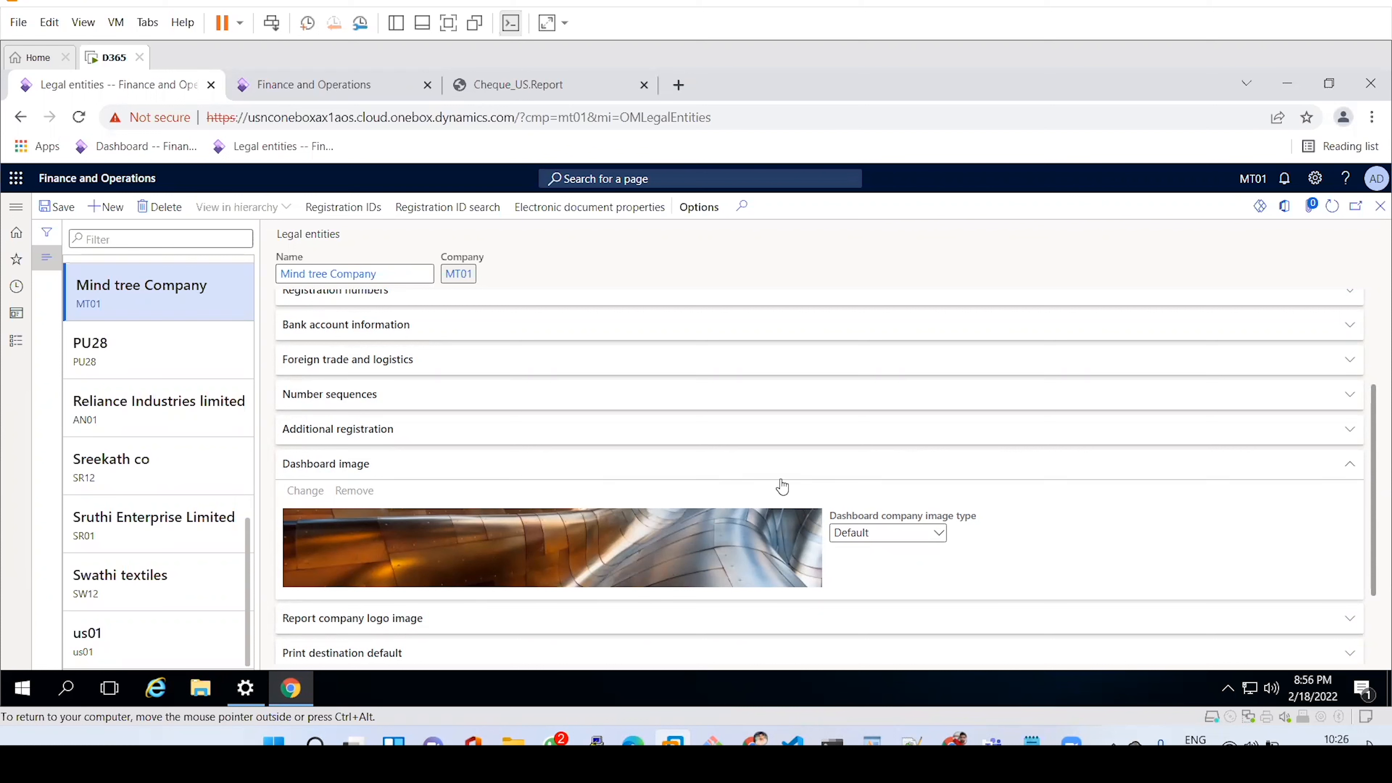
left_click(935, 532)
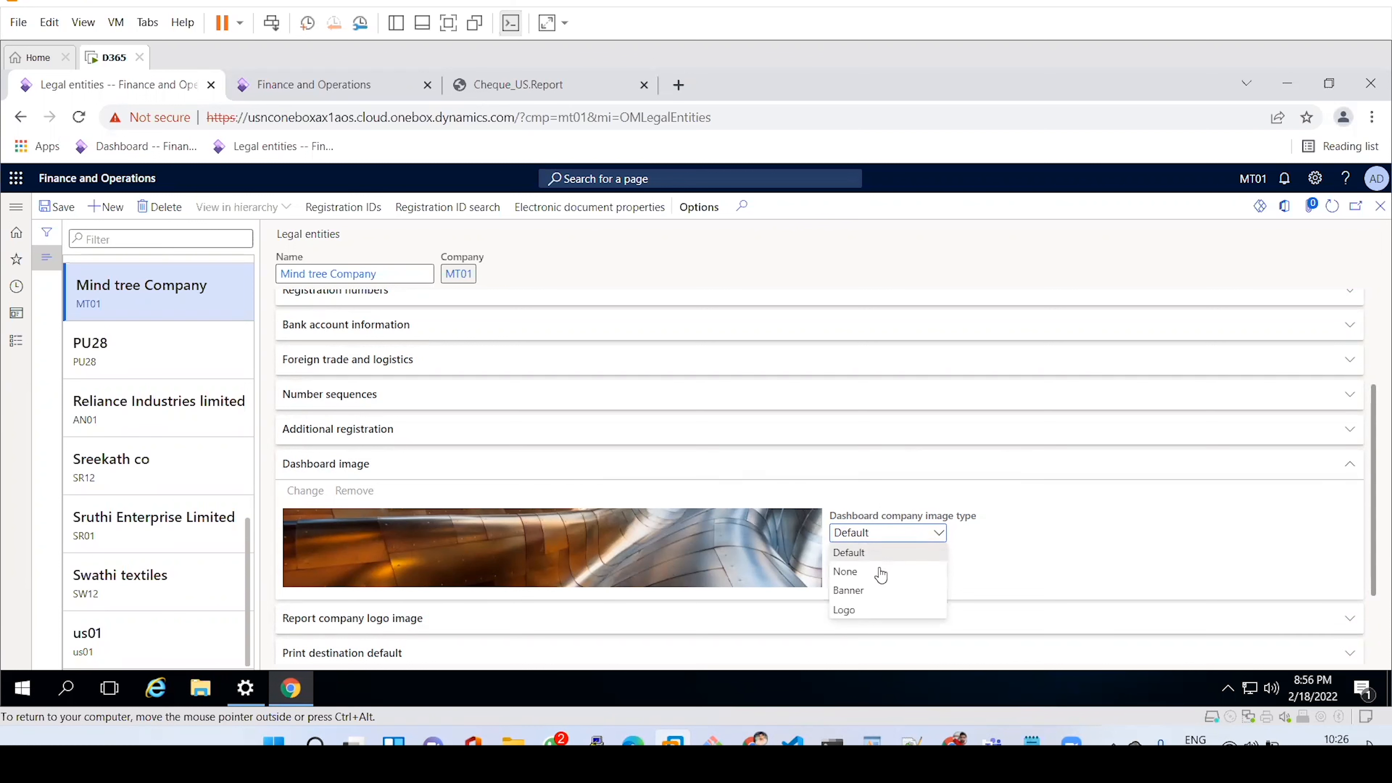
left_click(860, 613)
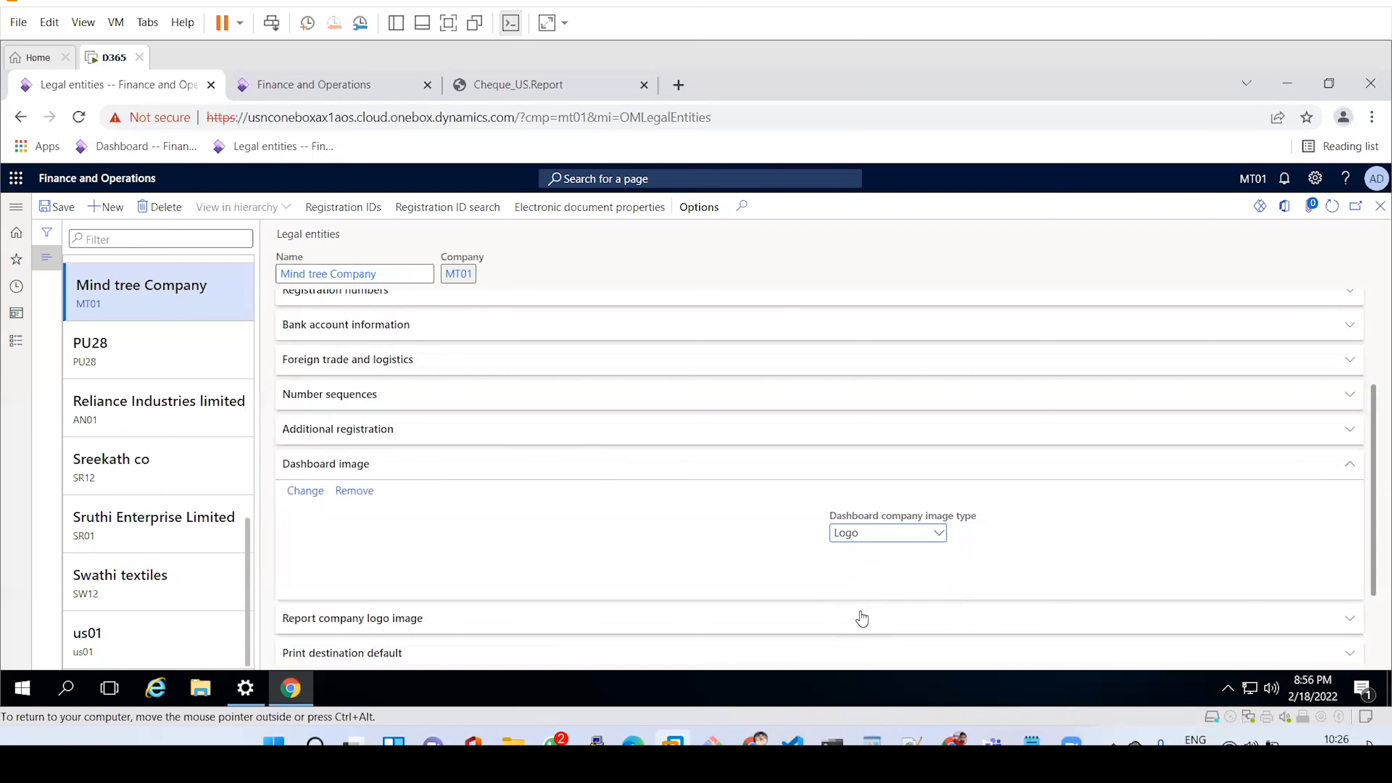
left_click(308, 499)
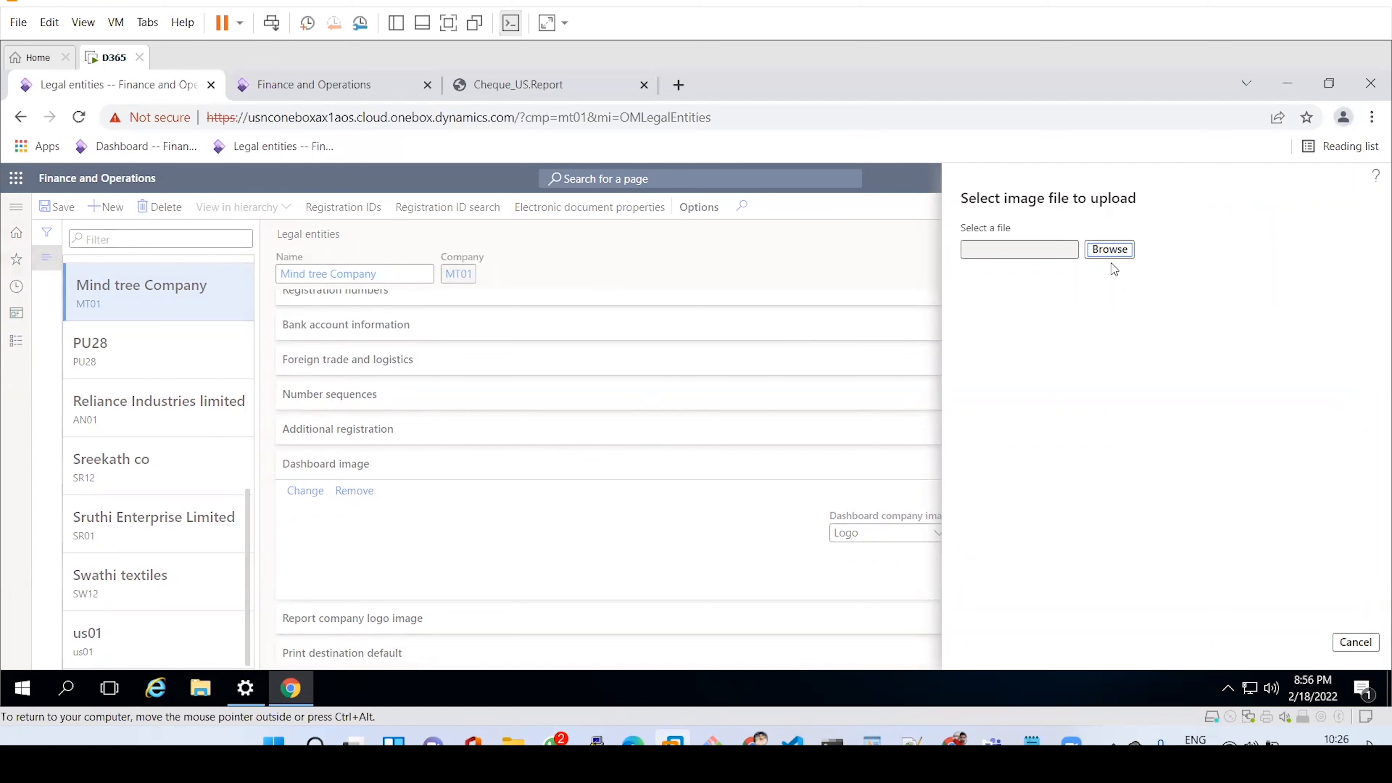
Search the empty Pictures folder for a logo image, then cancel the dashboard image upload.
left_click(1101, 251)
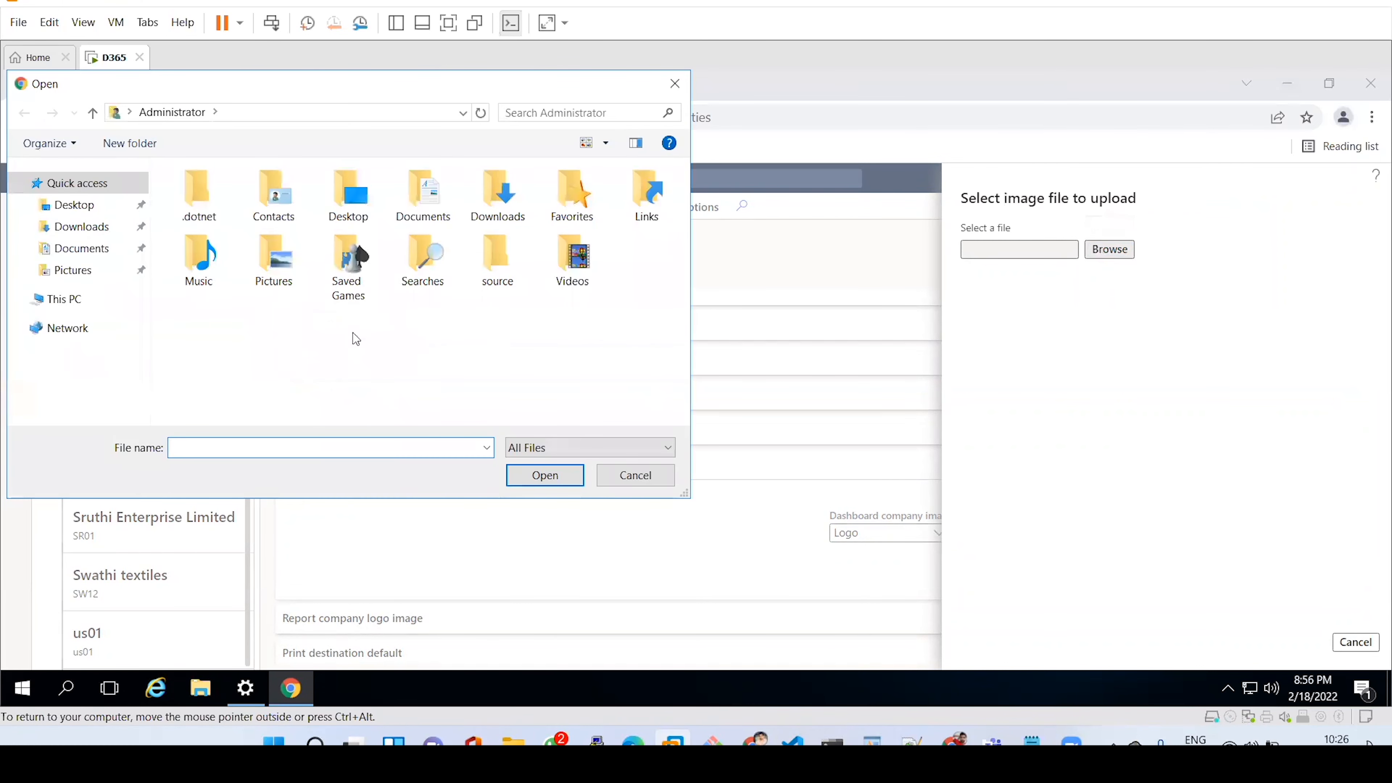
double_click(265, 268)
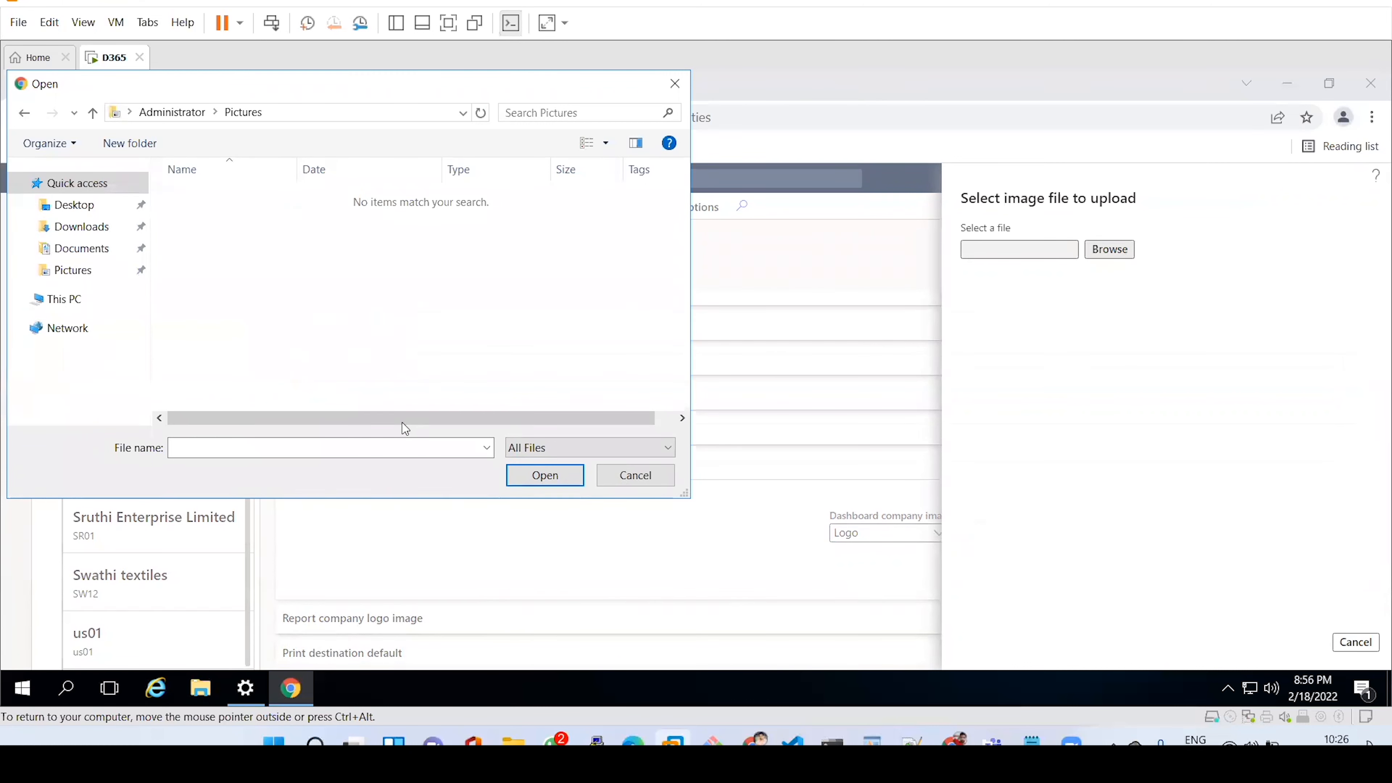
left_click(634, 476)
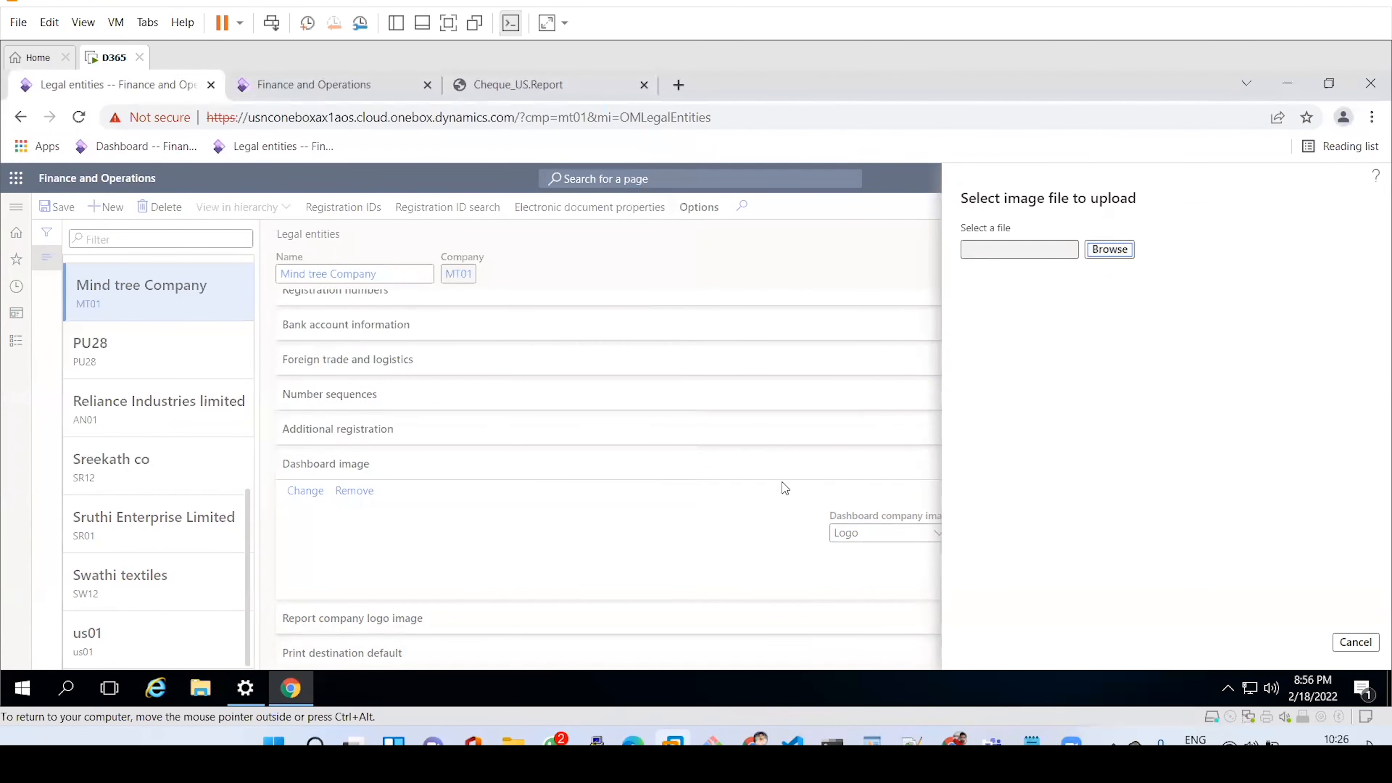
left_click(208, 690)
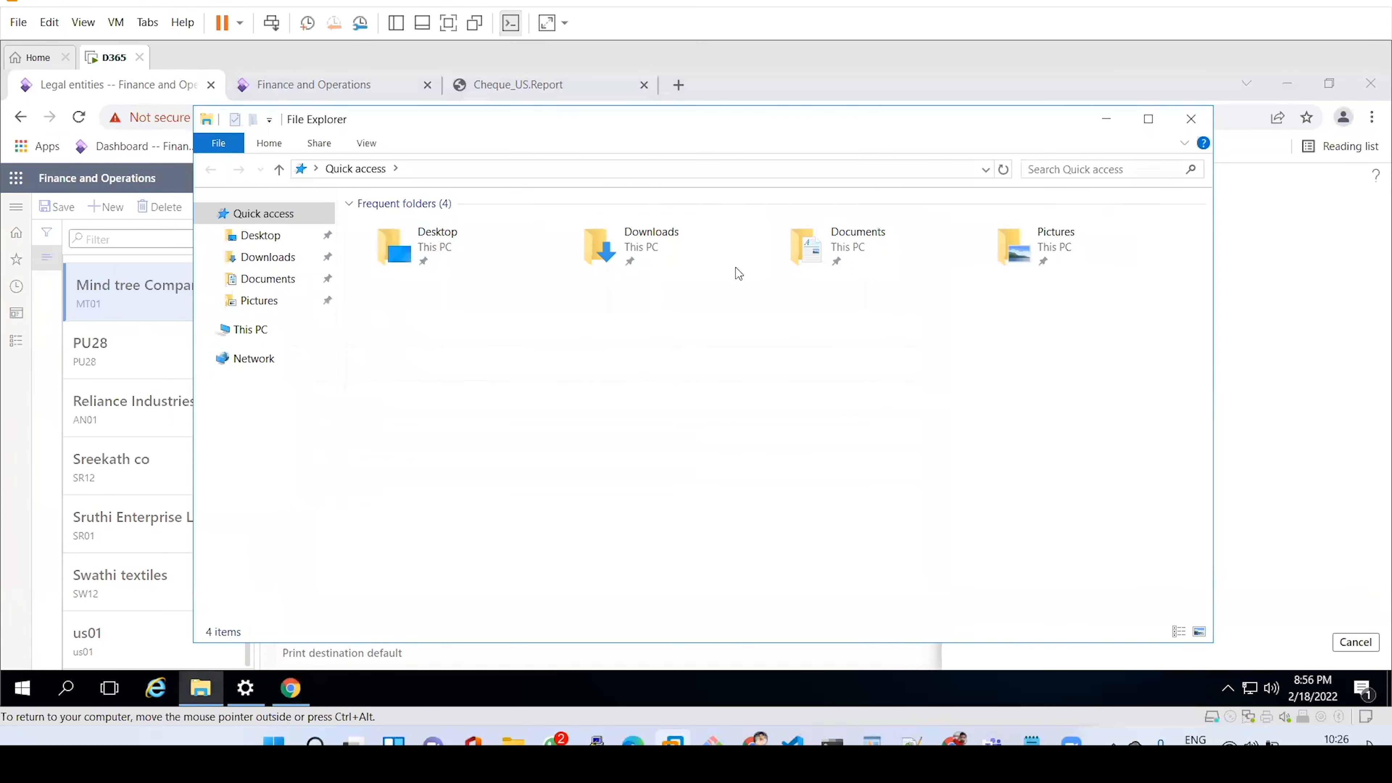
left_click(1106, 118)
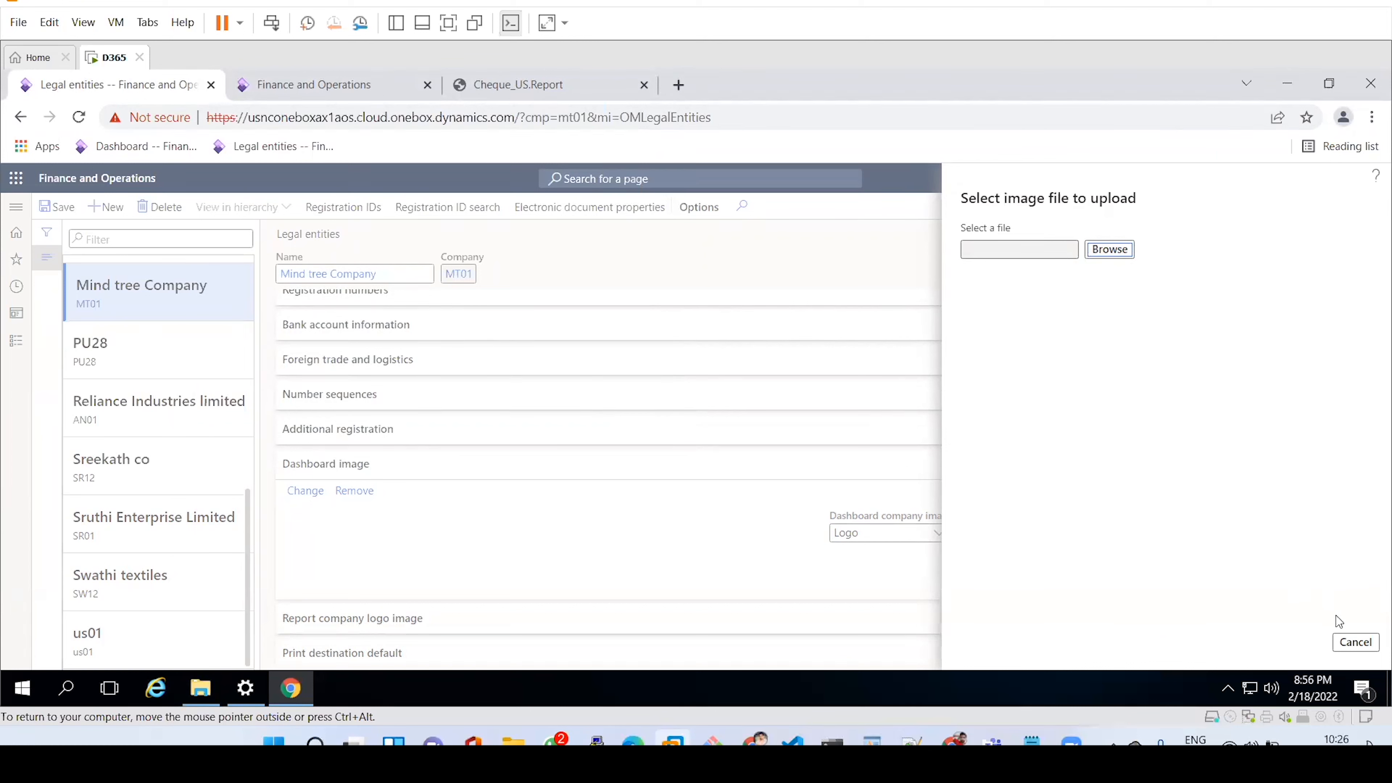
left_click(1354, 642)
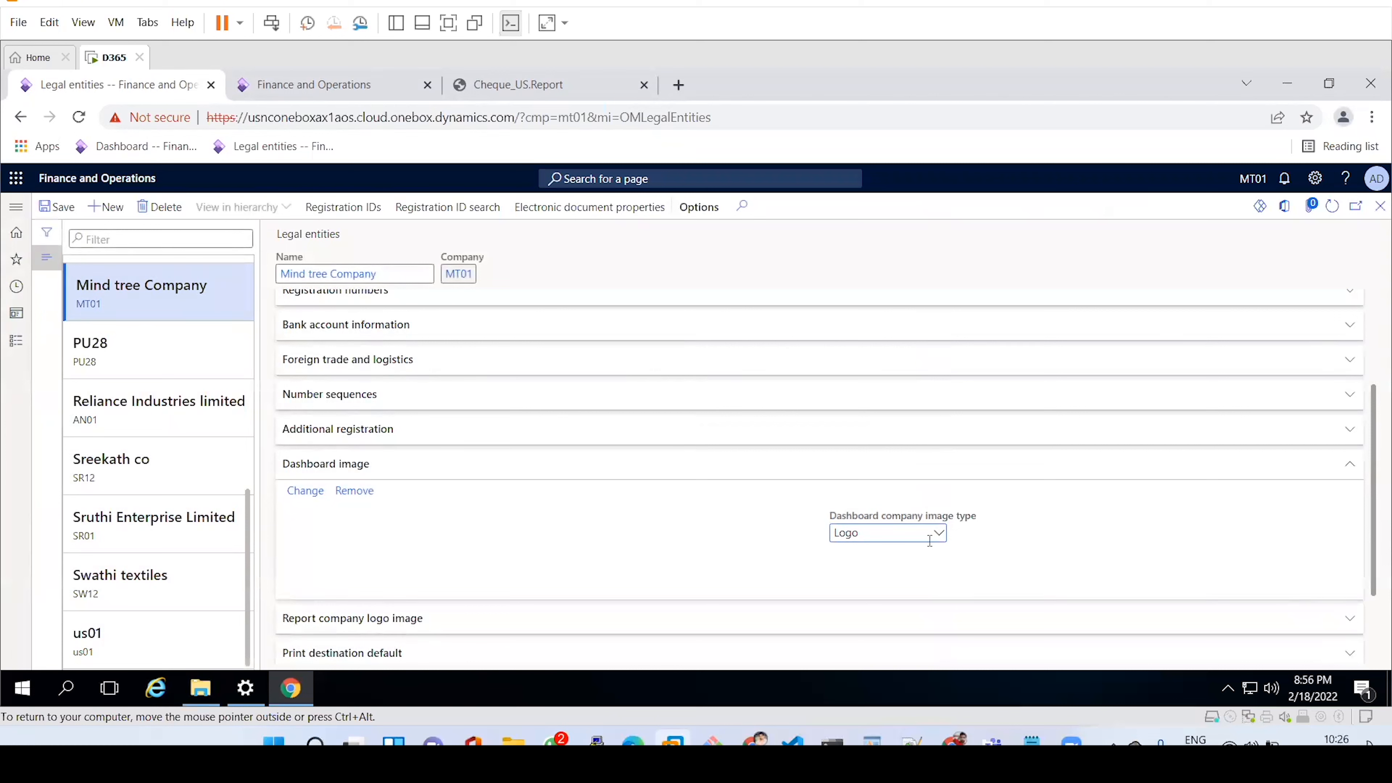
Set the dashboard company image type back to Default.
left_click(938, 533)
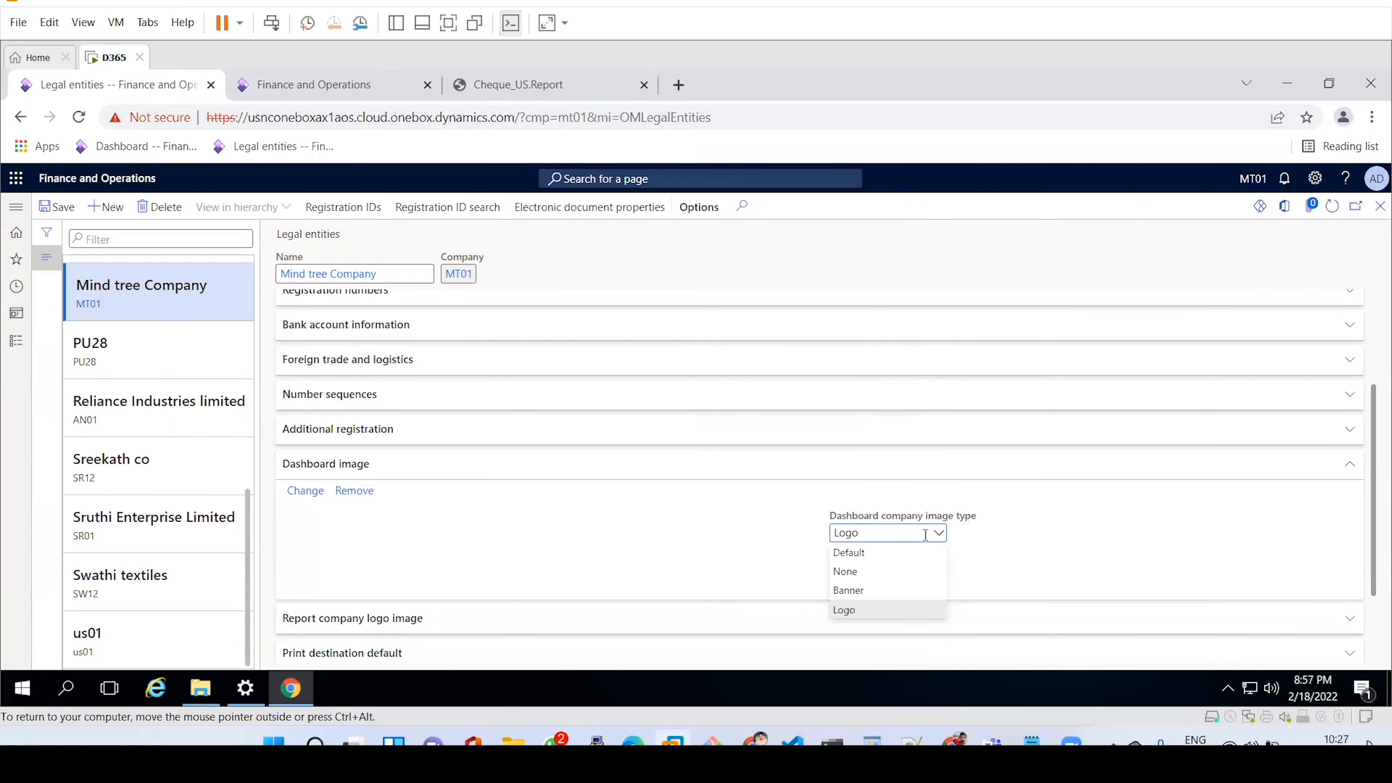
left_click(871, 554)
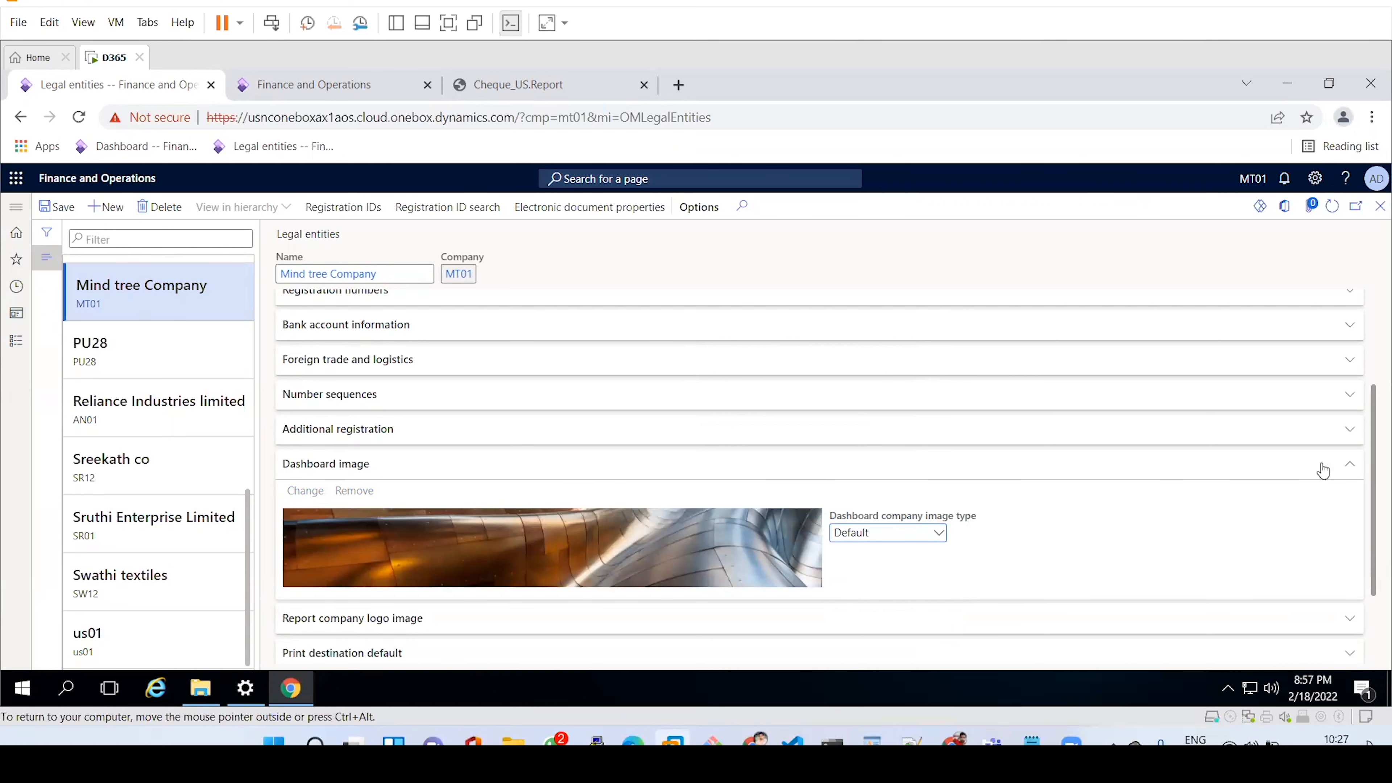
left_click_drag(1372, 472, 1372, 546)
Glance at Report company logo image, then show Print destination default with Screen selected.
left_click(610, 515)
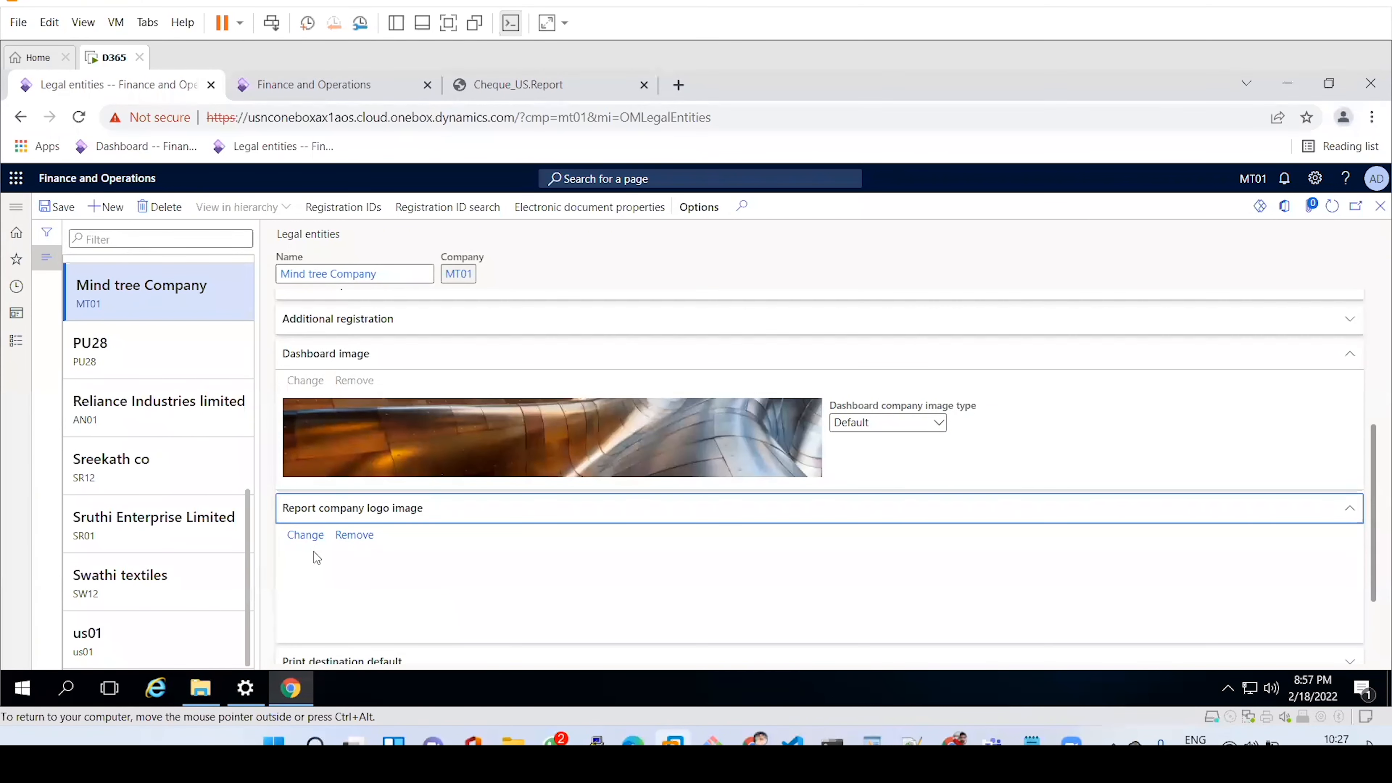
left_click(584, 523)
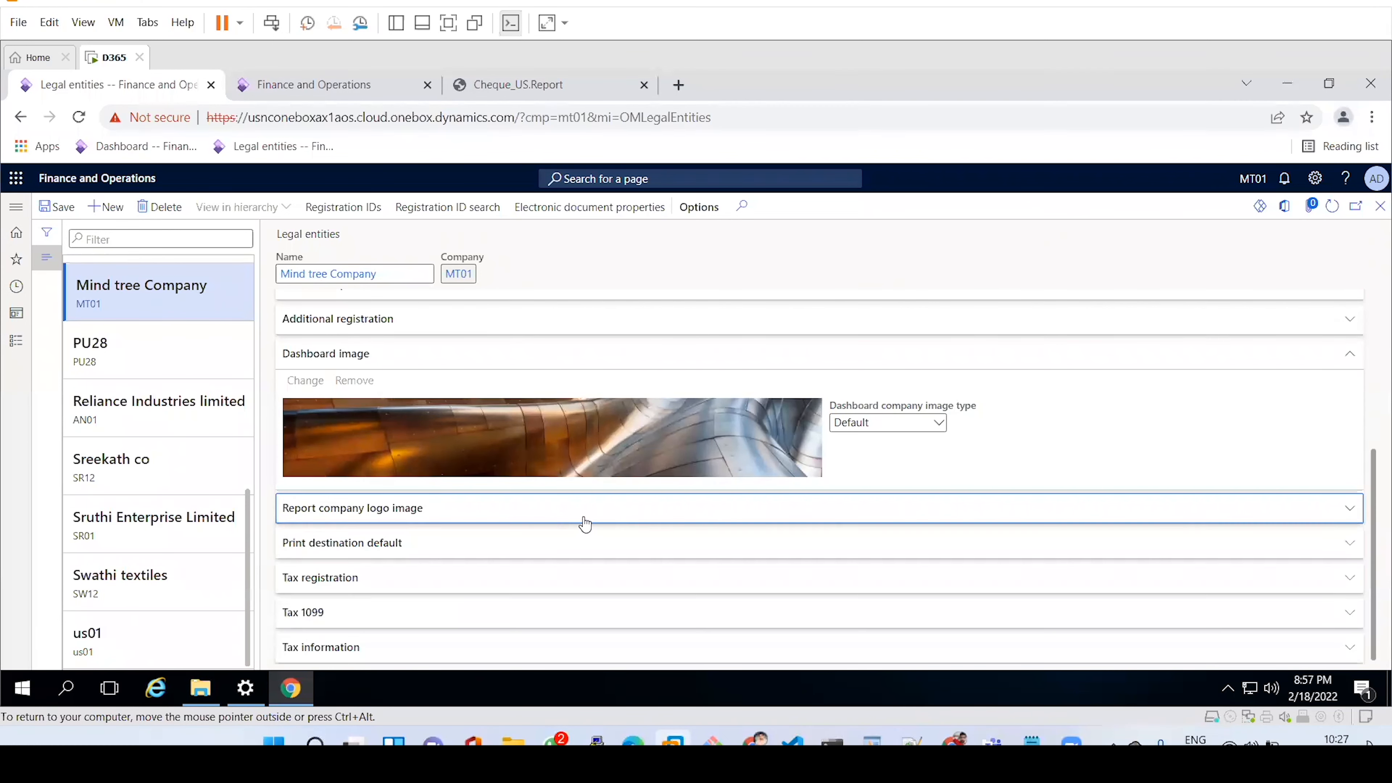
left_click(531, 559)
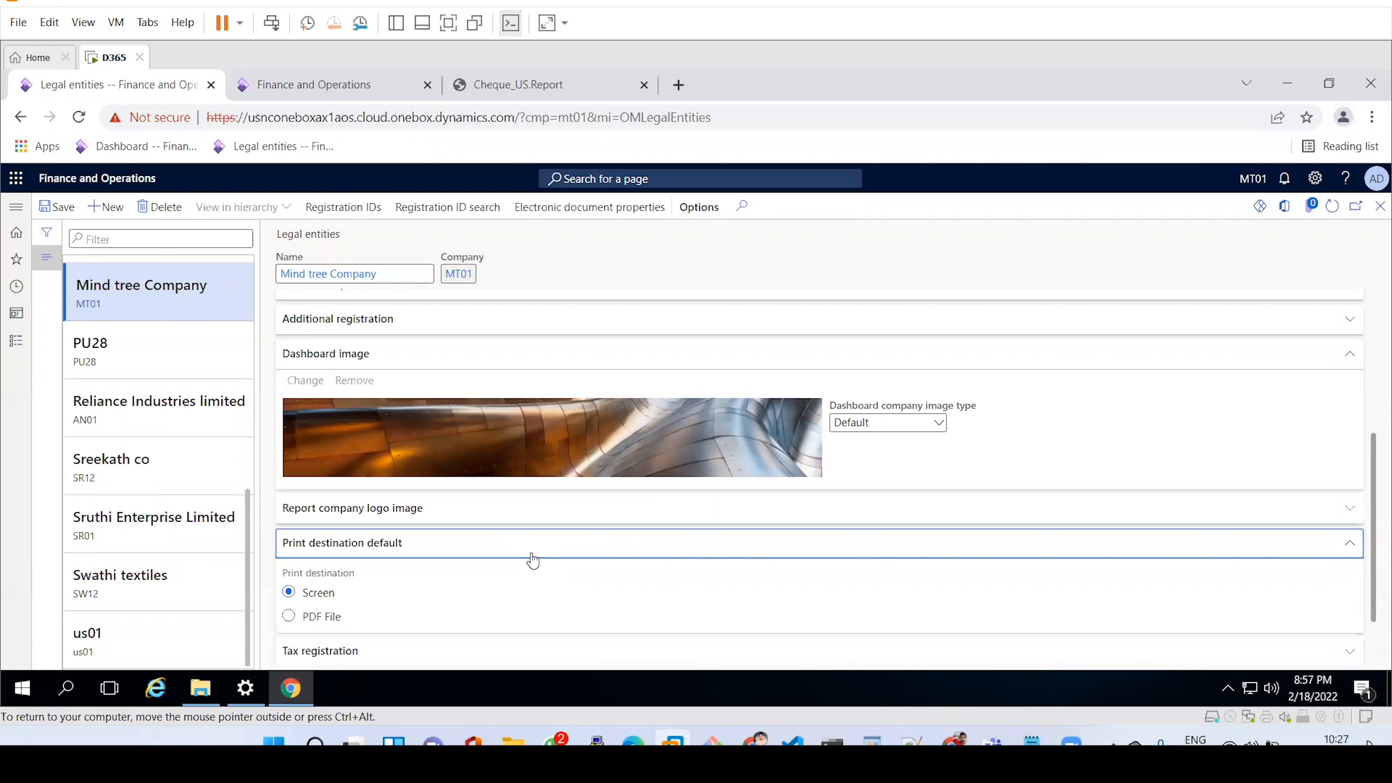
Try PDF File, then keep Screen as the print destination and expand Tax registration.
left_click_drag(1372, 466, 1371, 509)
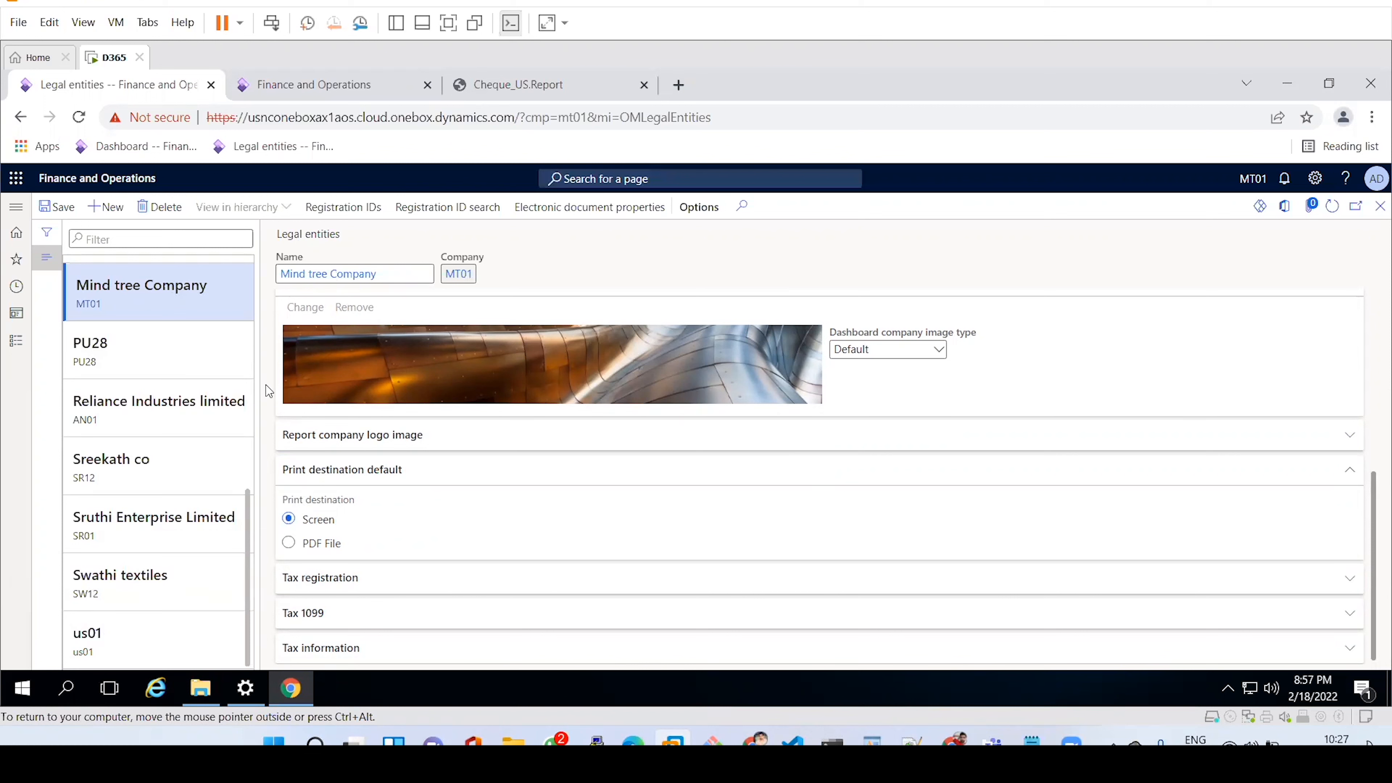
left_click(312, 546)
left_click(324, 525)
left_click(417, 481)
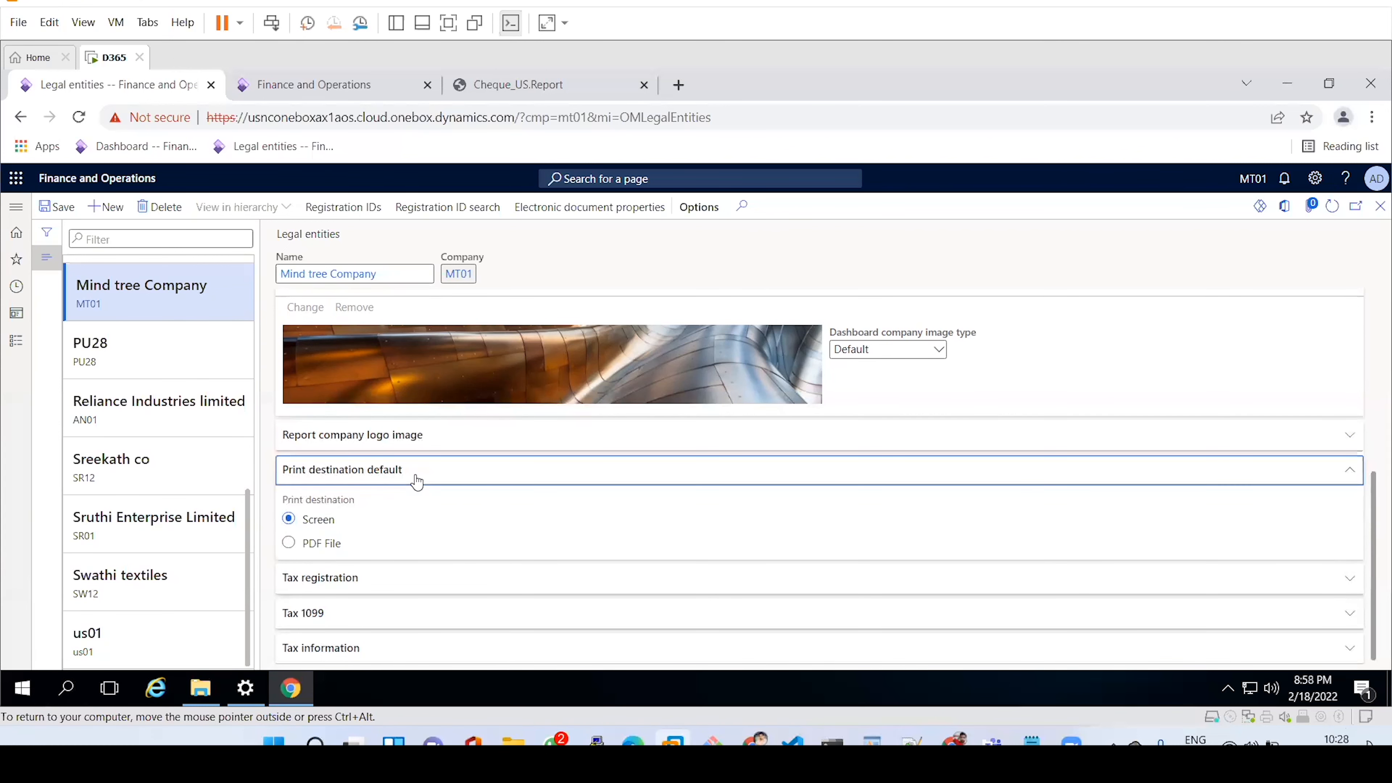
left_click(427, 595)
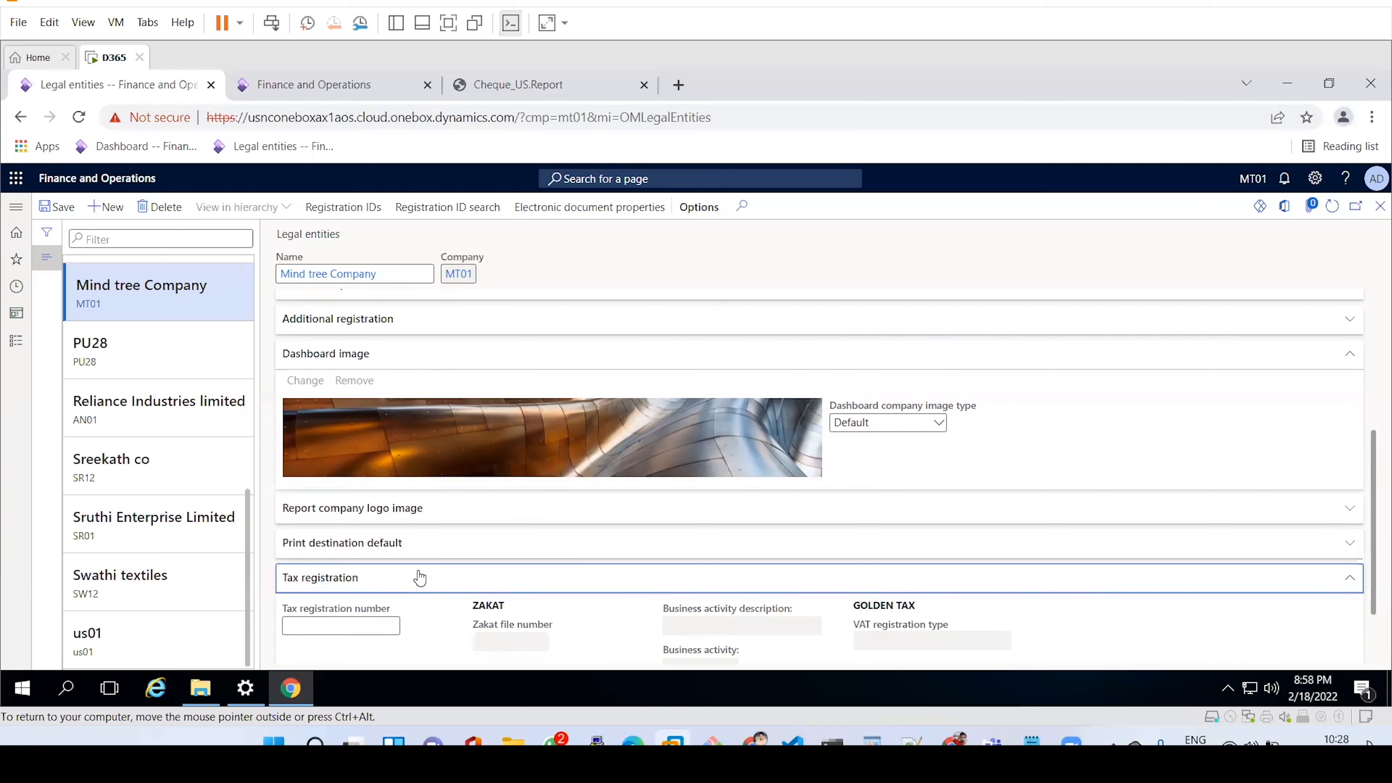
Collapse Tax registration and look through the Tax 1099 and Tax information sections.
left_click(419, 578)
left_click_drag(1373, 476, 1373, 536)
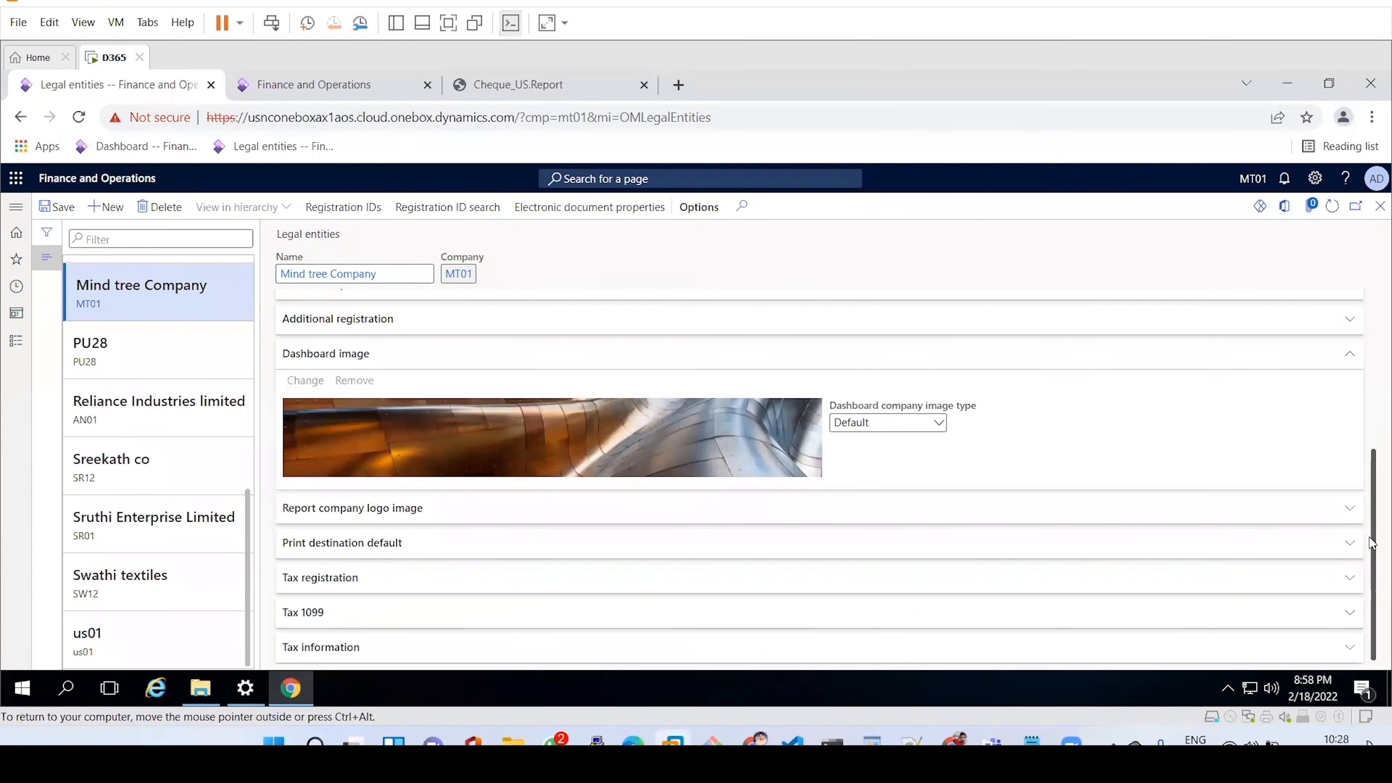
left_click(401, 611)
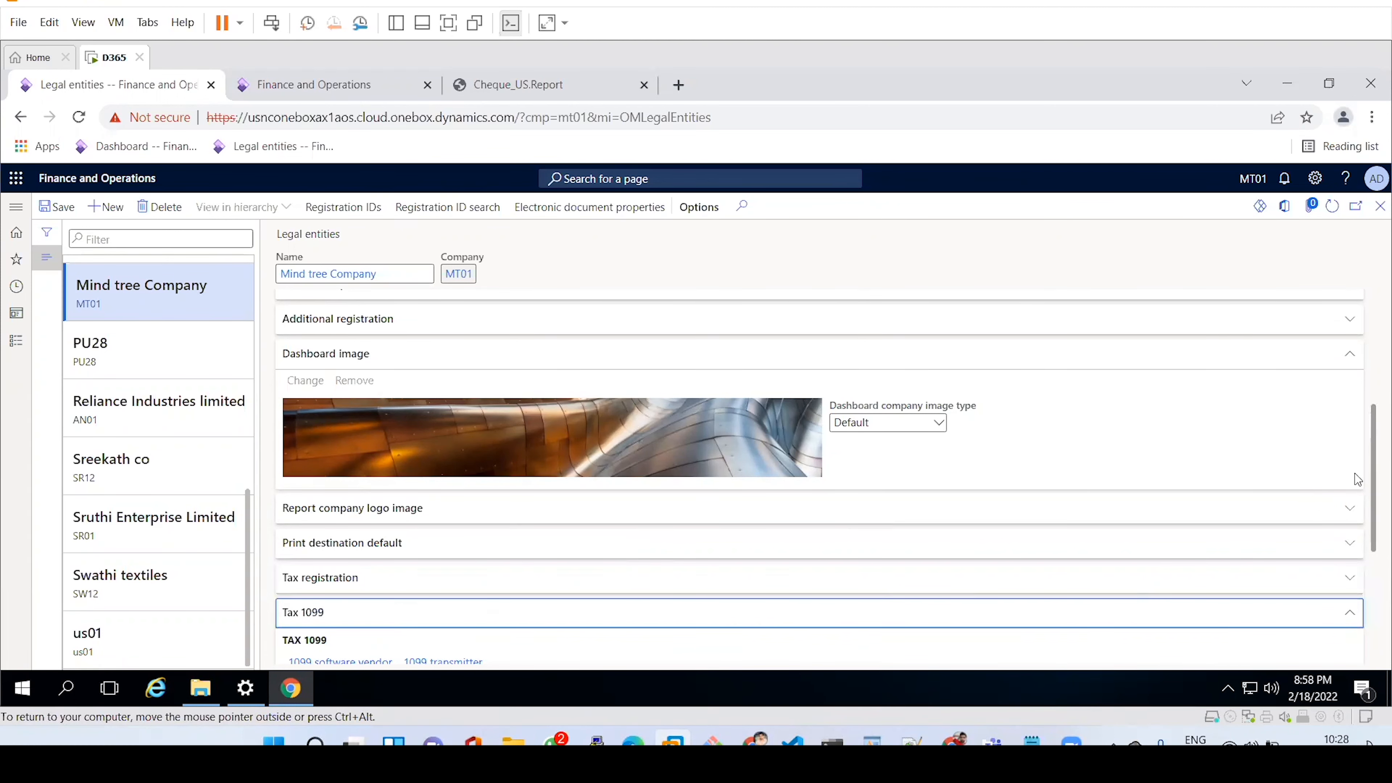
left_click_drag(1370, 476, 1370, 559)
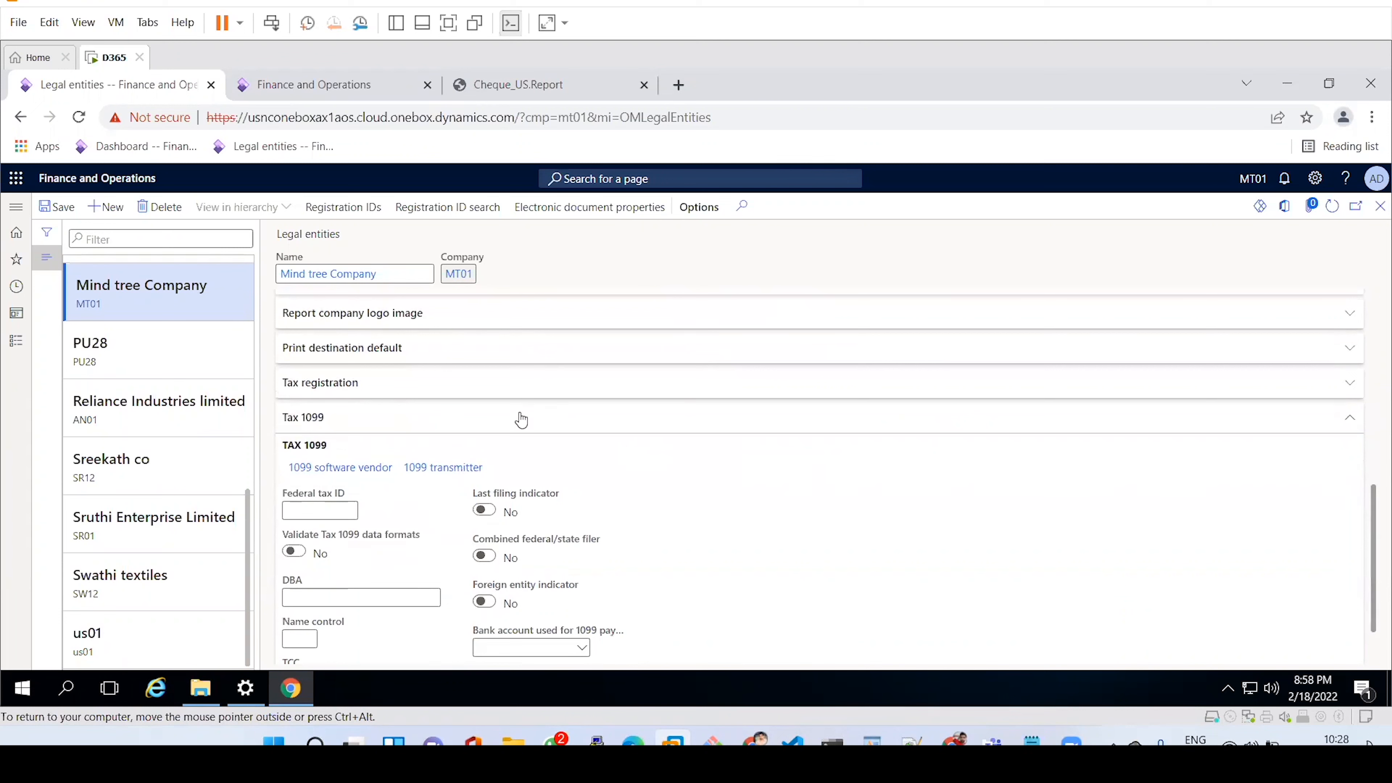
left_click(497, 417)
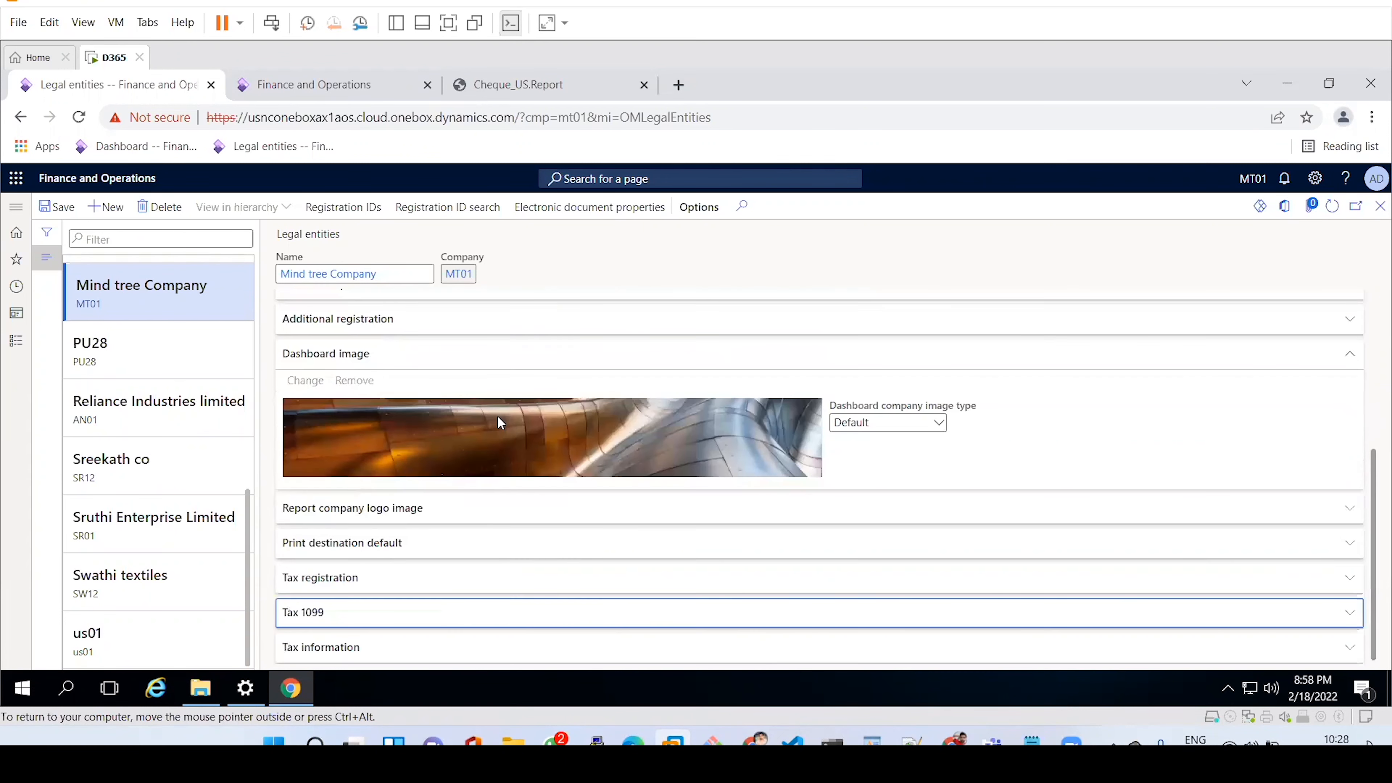
left_click(462, 656)
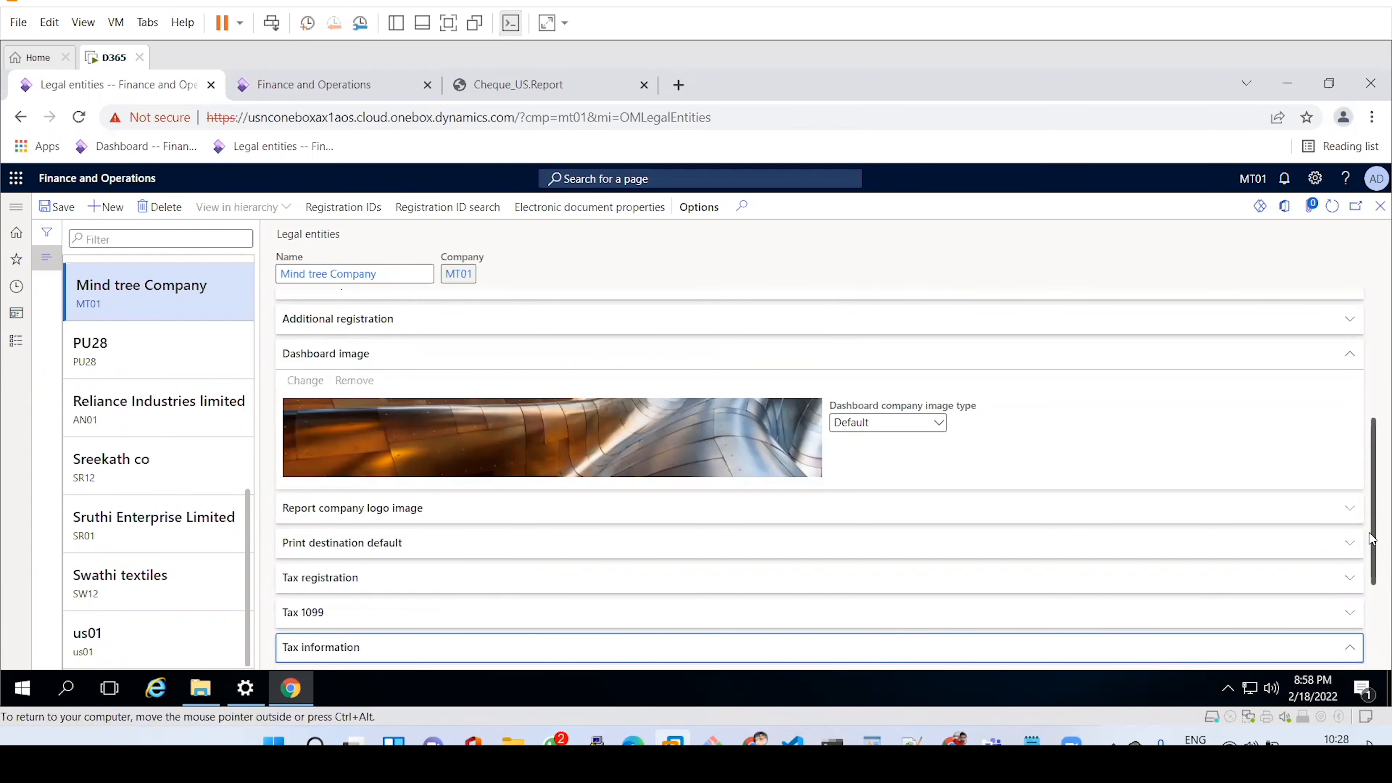
left_click_drag(1372, 539, 1372, 627)
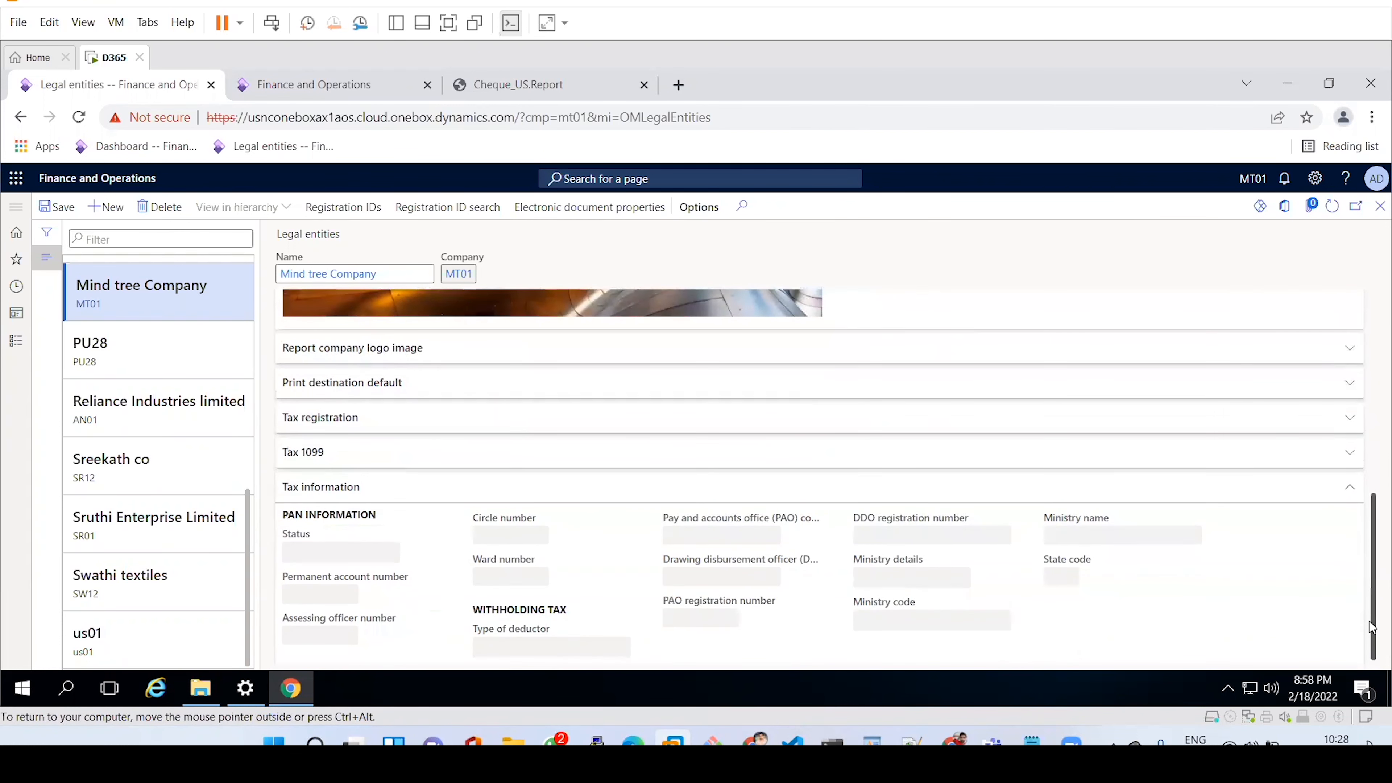
Collapse Tax information, save the MT01 legal entity, and collapse Dashboard image.
left_click(518, 500)
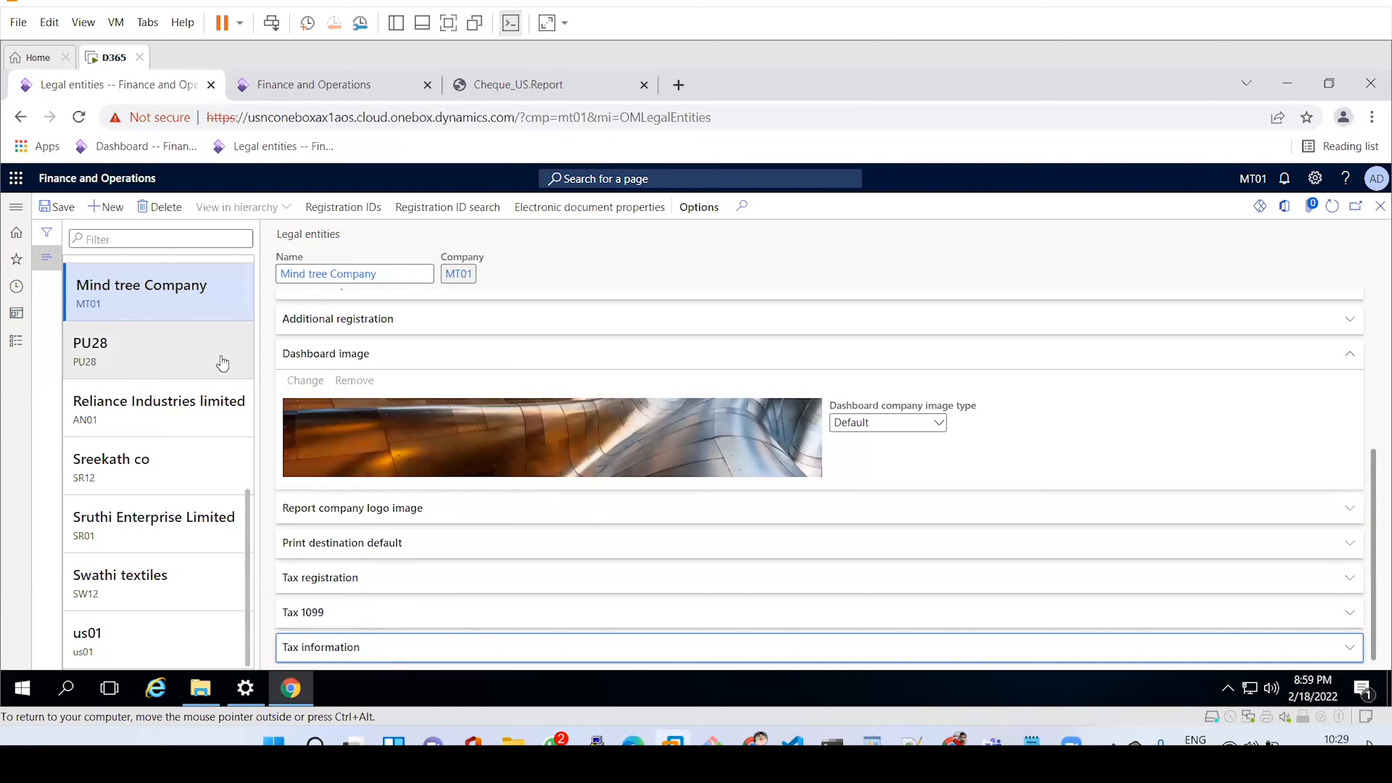
left_click(59, 209)
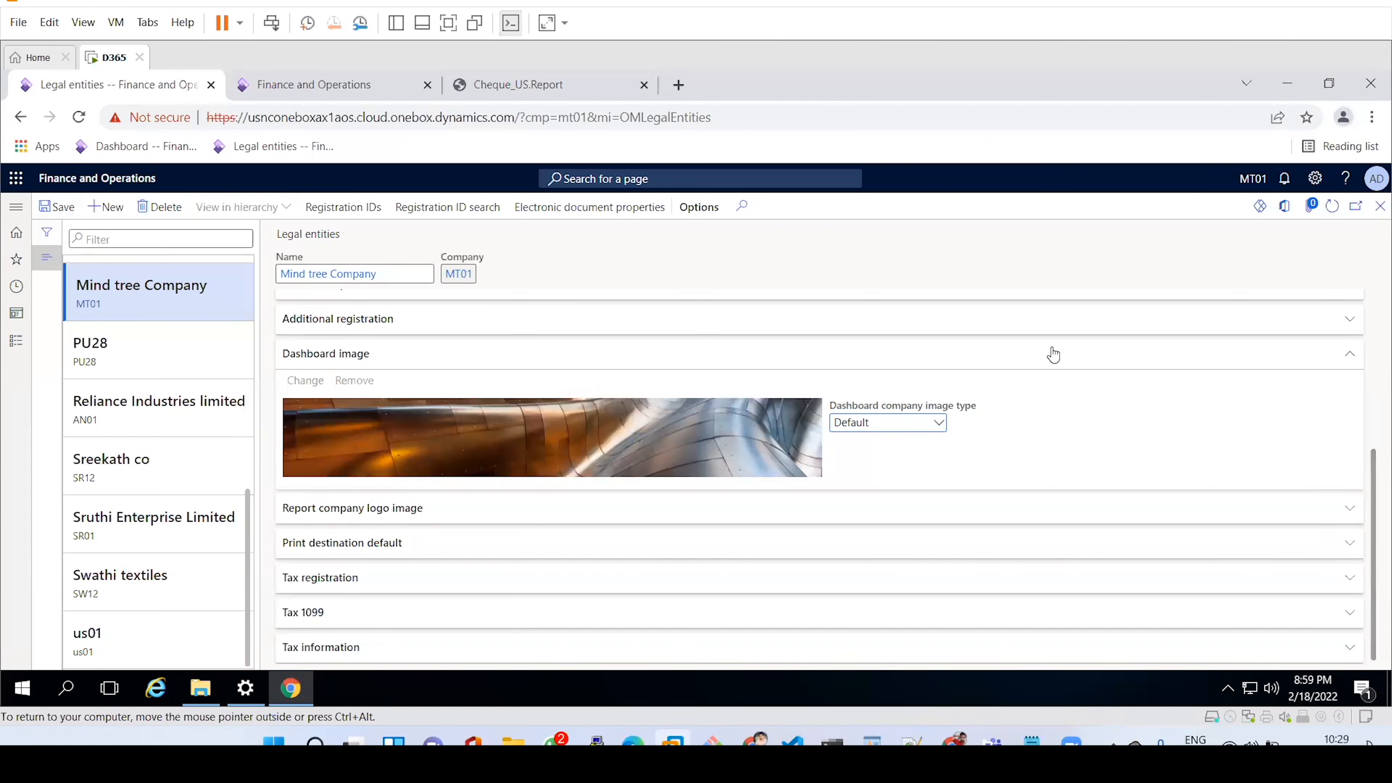
left_click(1022, 359)
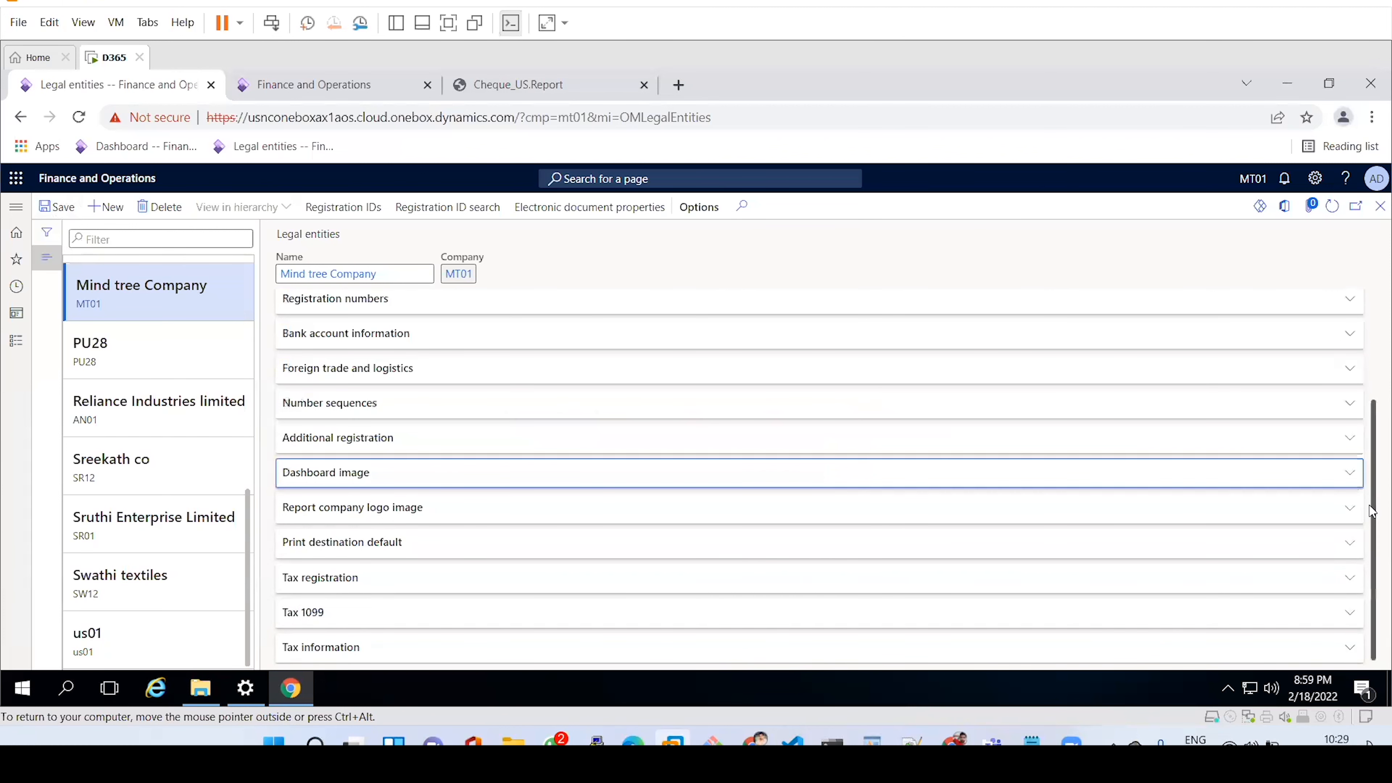
Expand the Addresses section to check Mind tree Company's two business addresses, then collapse it.
scroll(1371, 511, "up", 3)
left_click(469, 310)
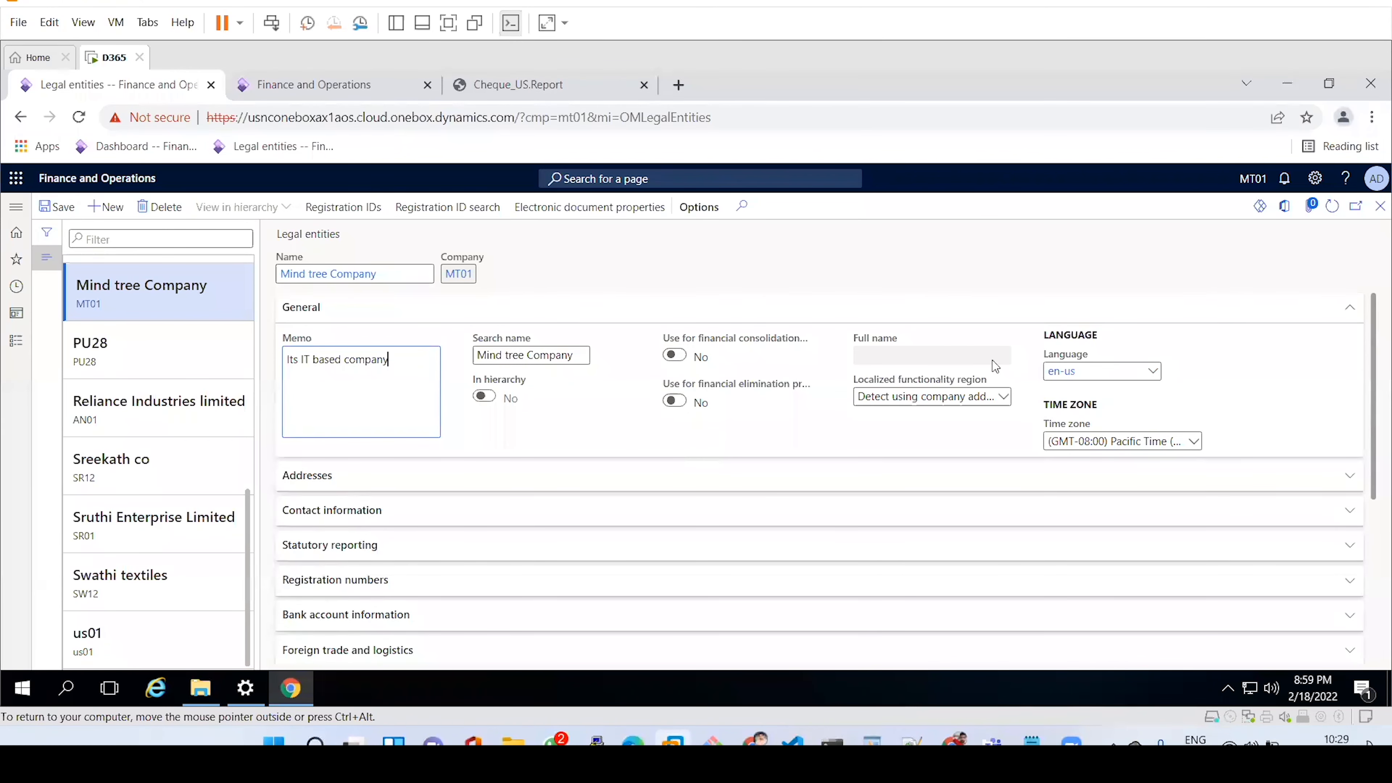
left_click(724, 314)
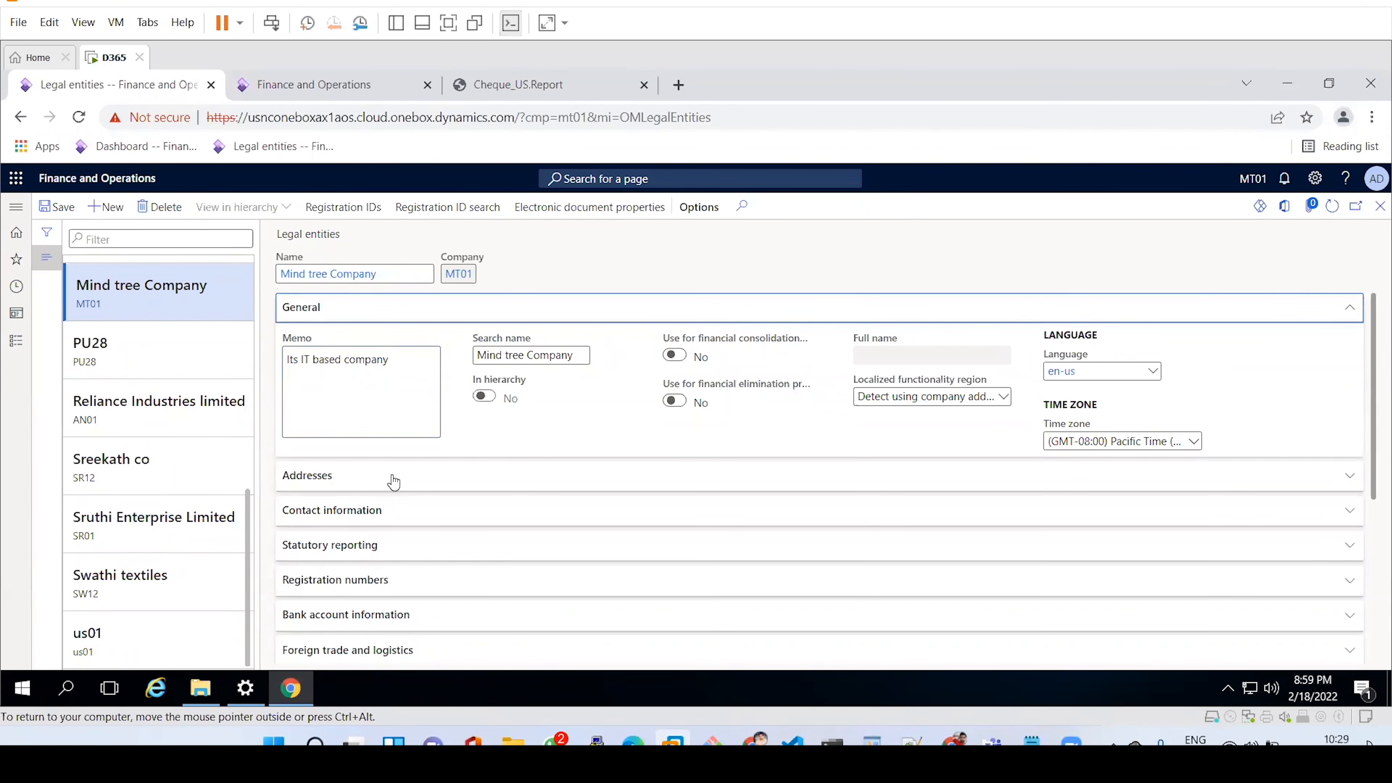
left_click(381, 344)
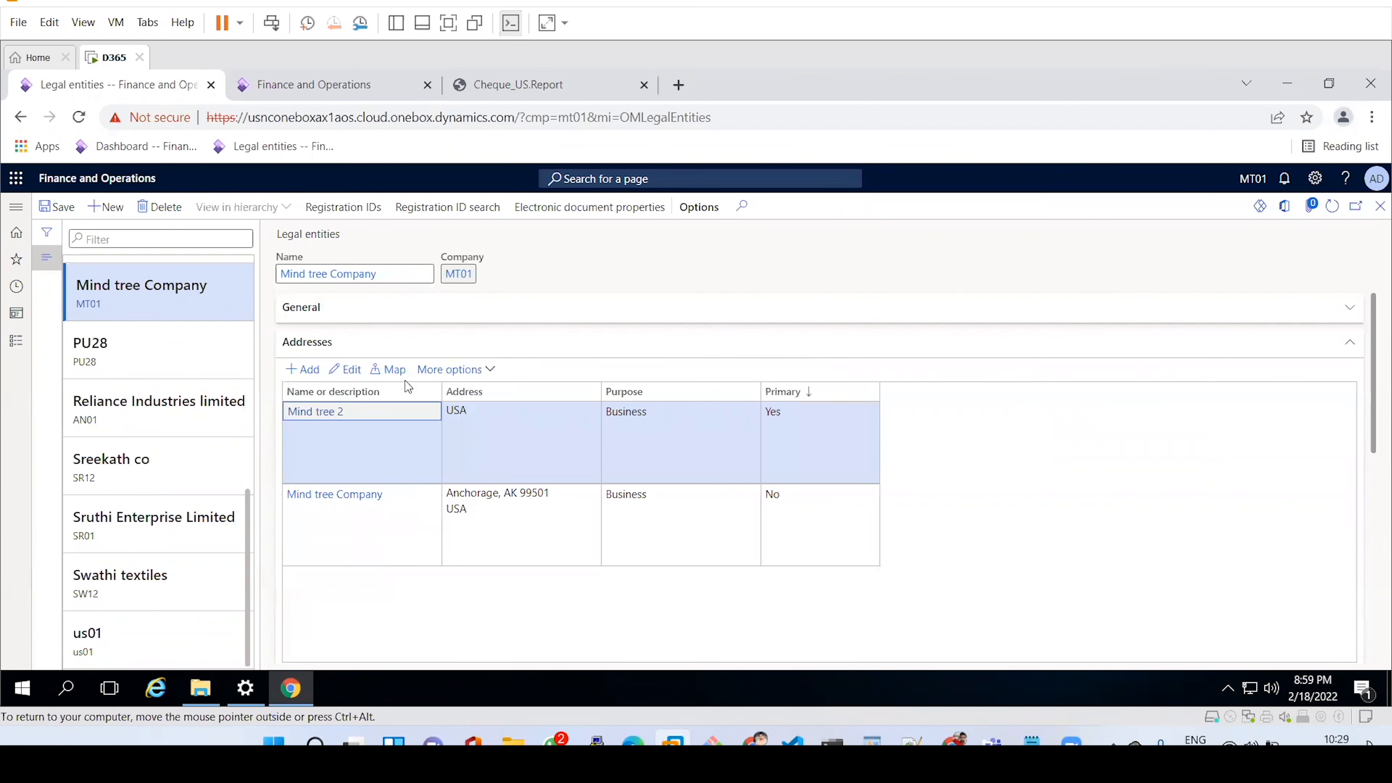
left_click(406, 349)
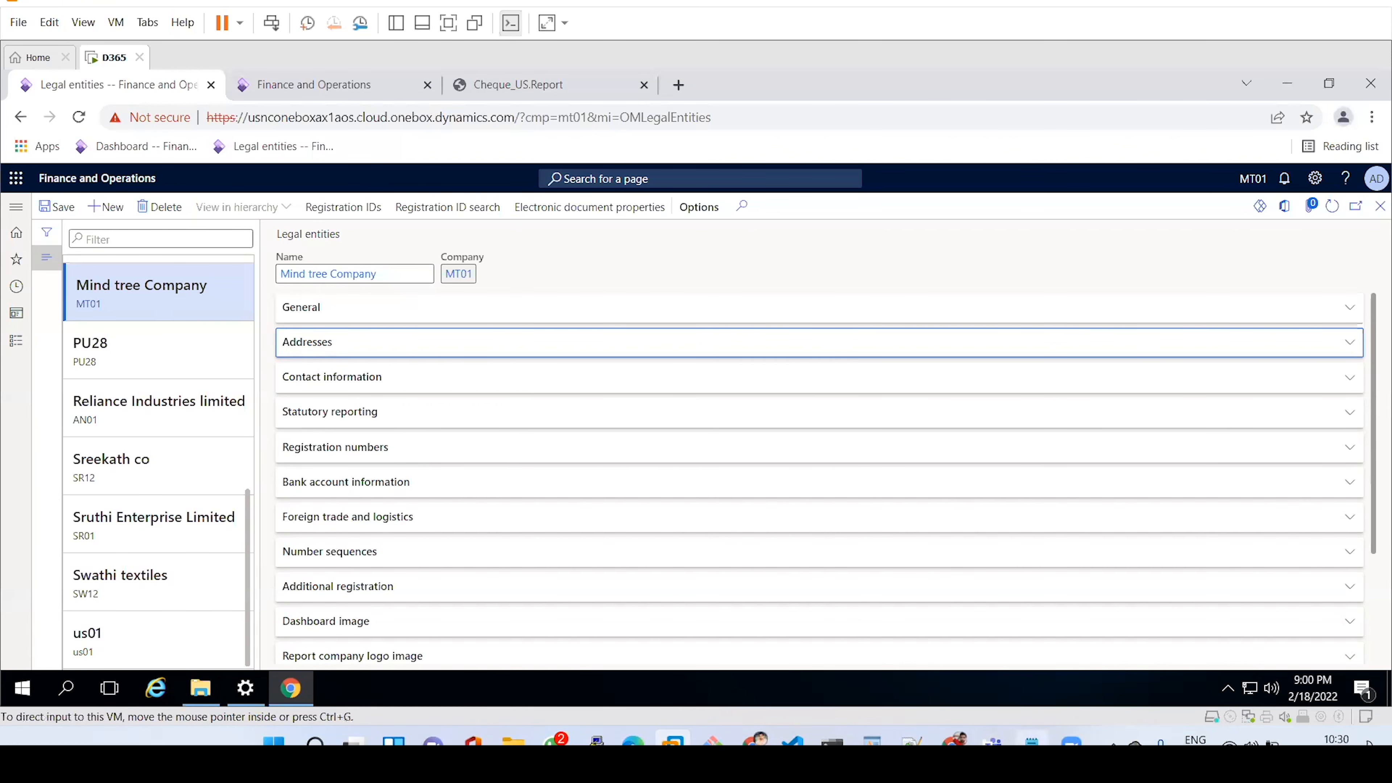
Add the line '2. Generate number sequnce:' below the last note in Notepad.
left_click(1032, 741)
key("Return")
key("Return")
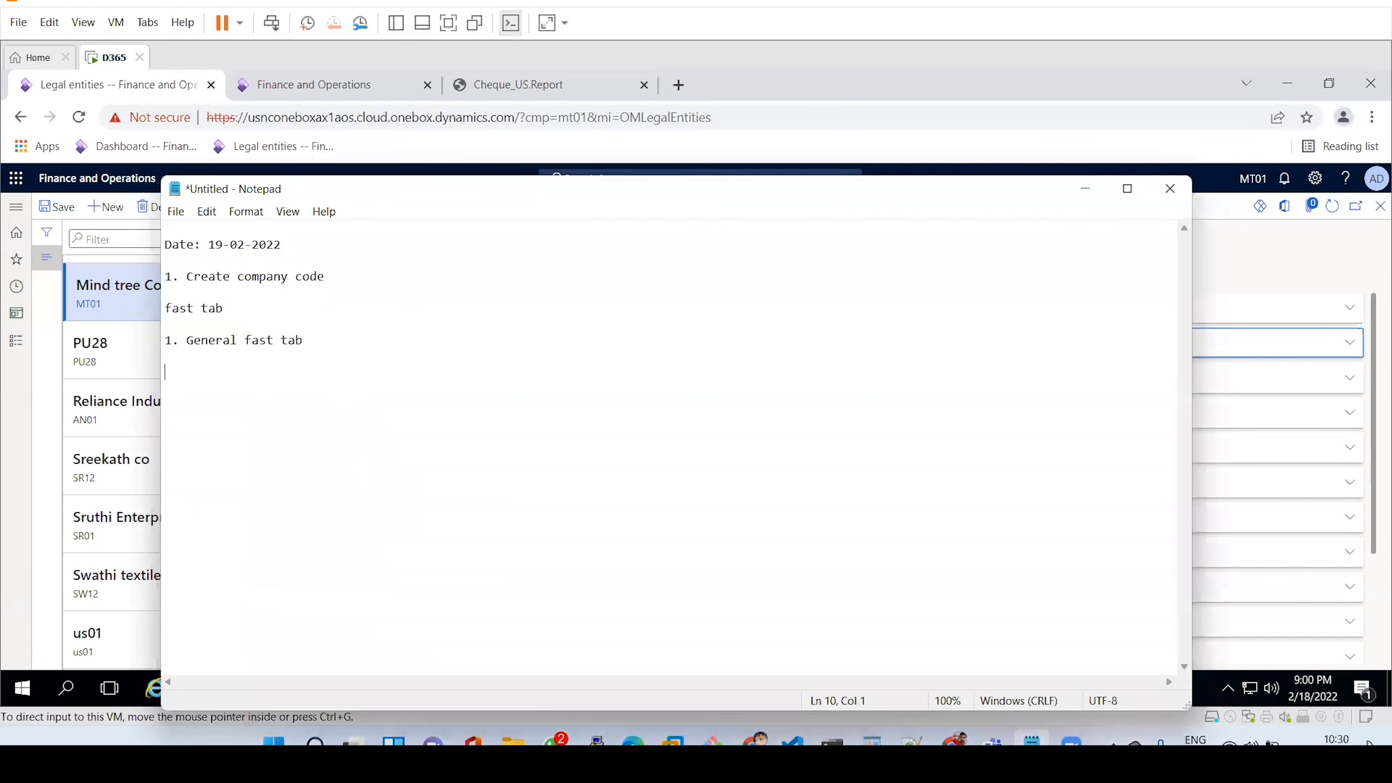
type("2.")
type("Generate number sequnce")
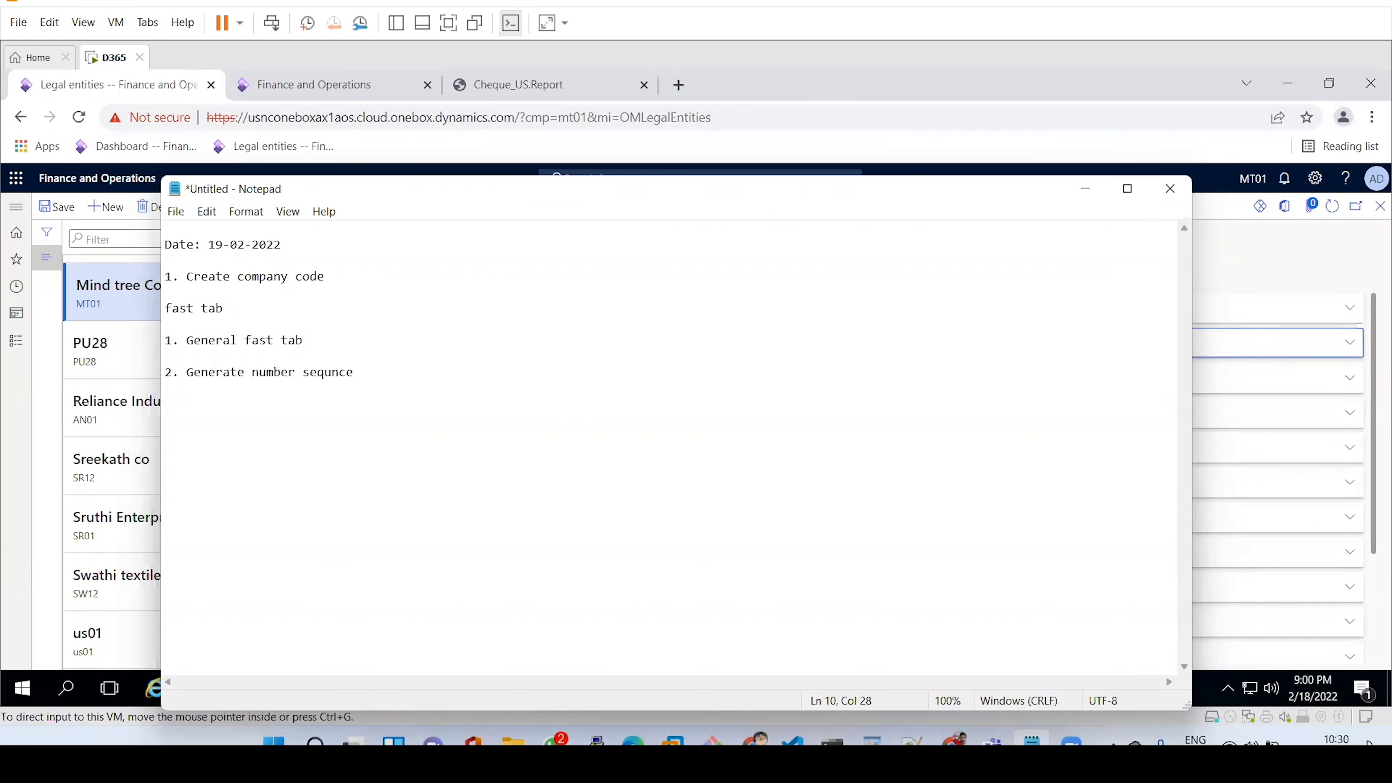
type(":")
key("Return")
key("Return")
left_click(1083, 189)
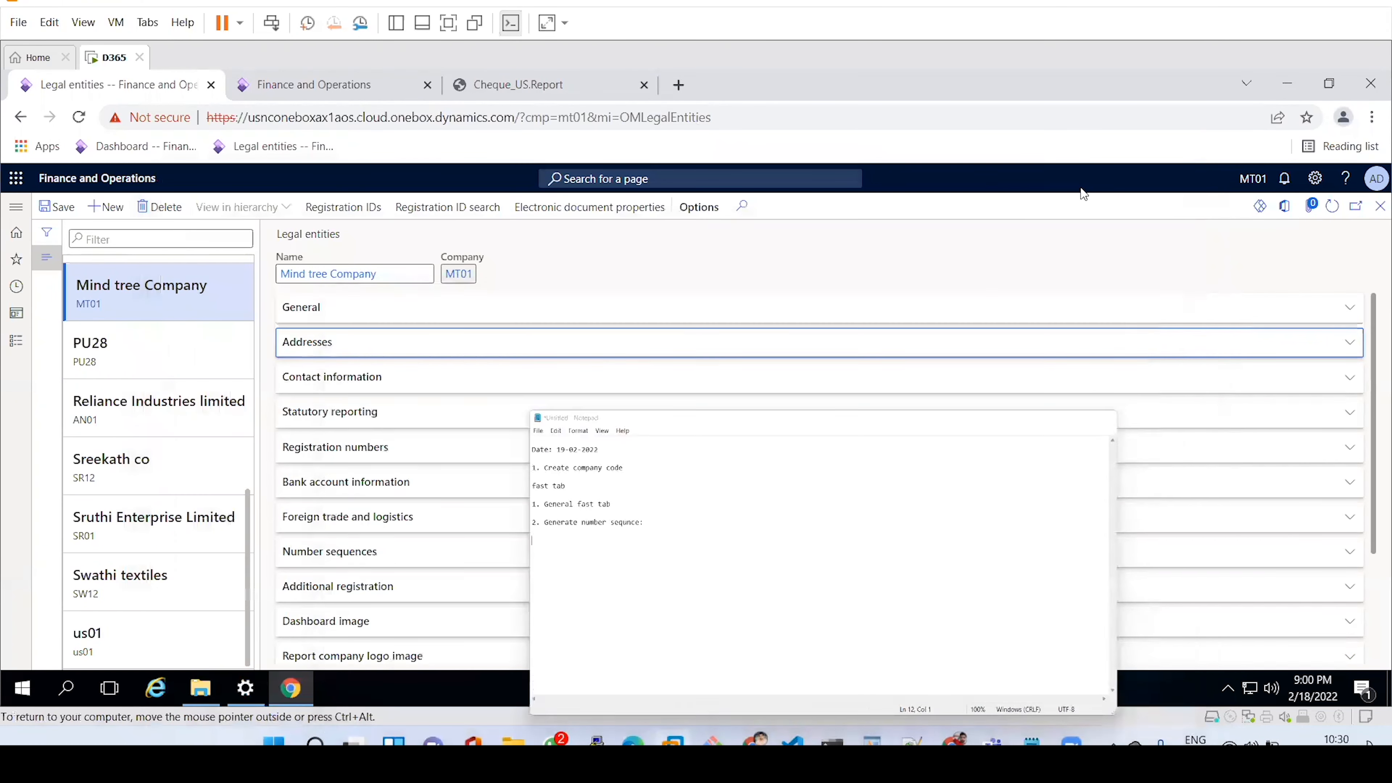
left_click(16, 207)
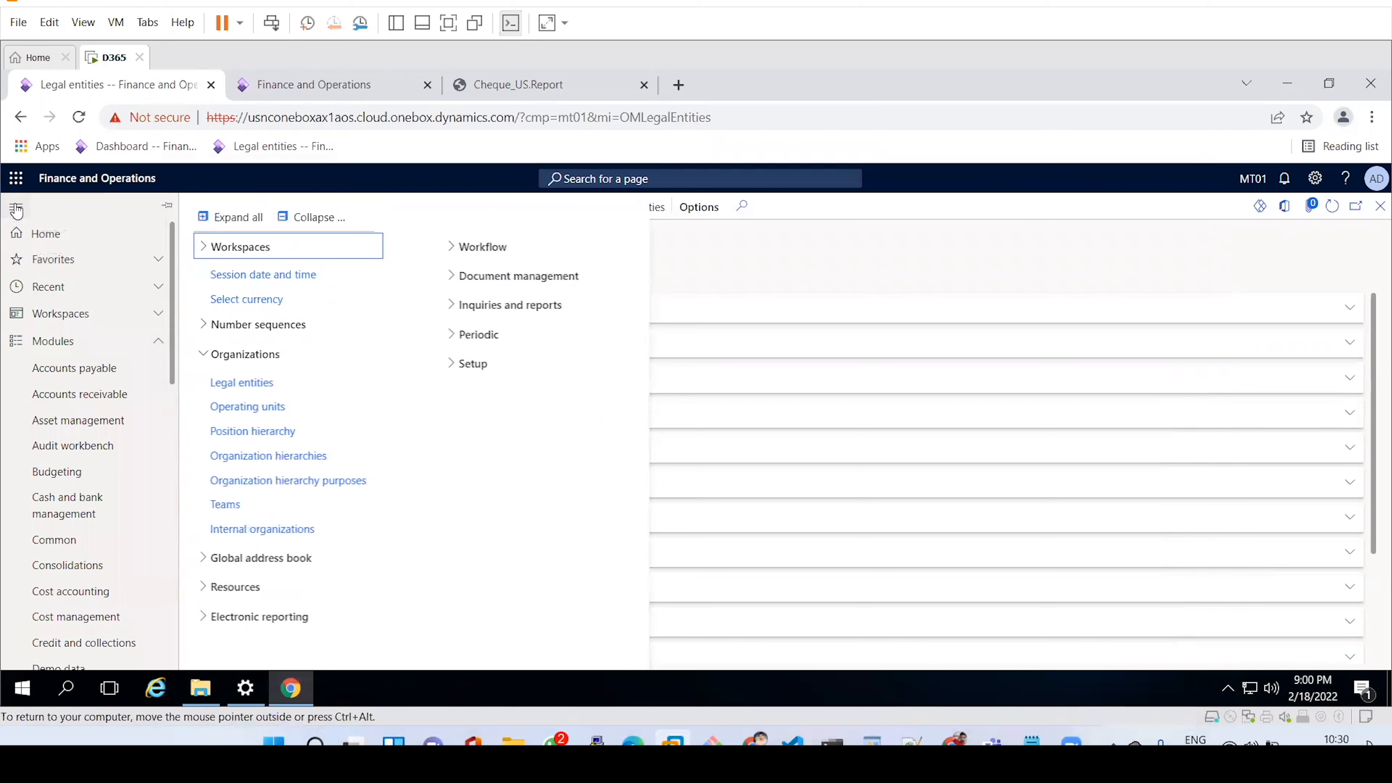
left_click_drag(176, 379, 640, 305)
left_click(899, 256)
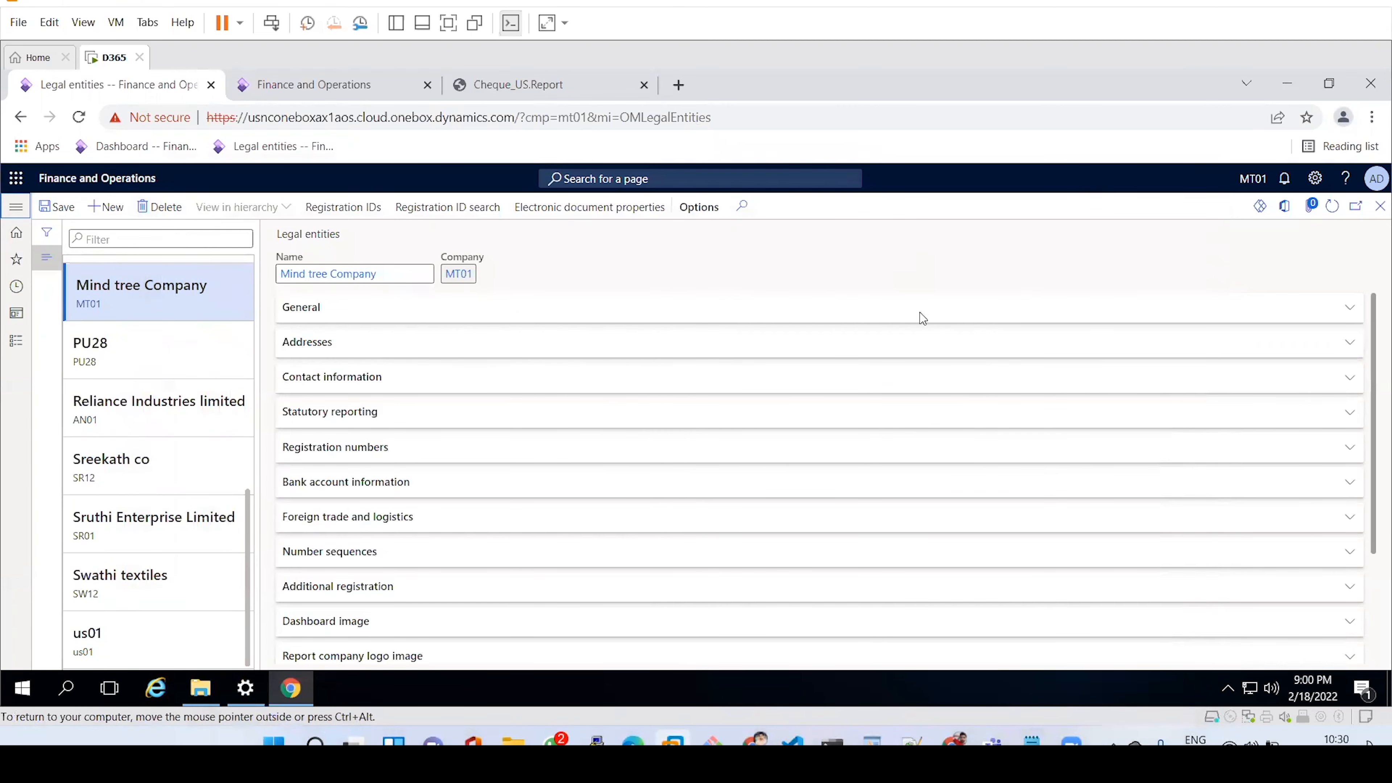
left_click(1032, 740)
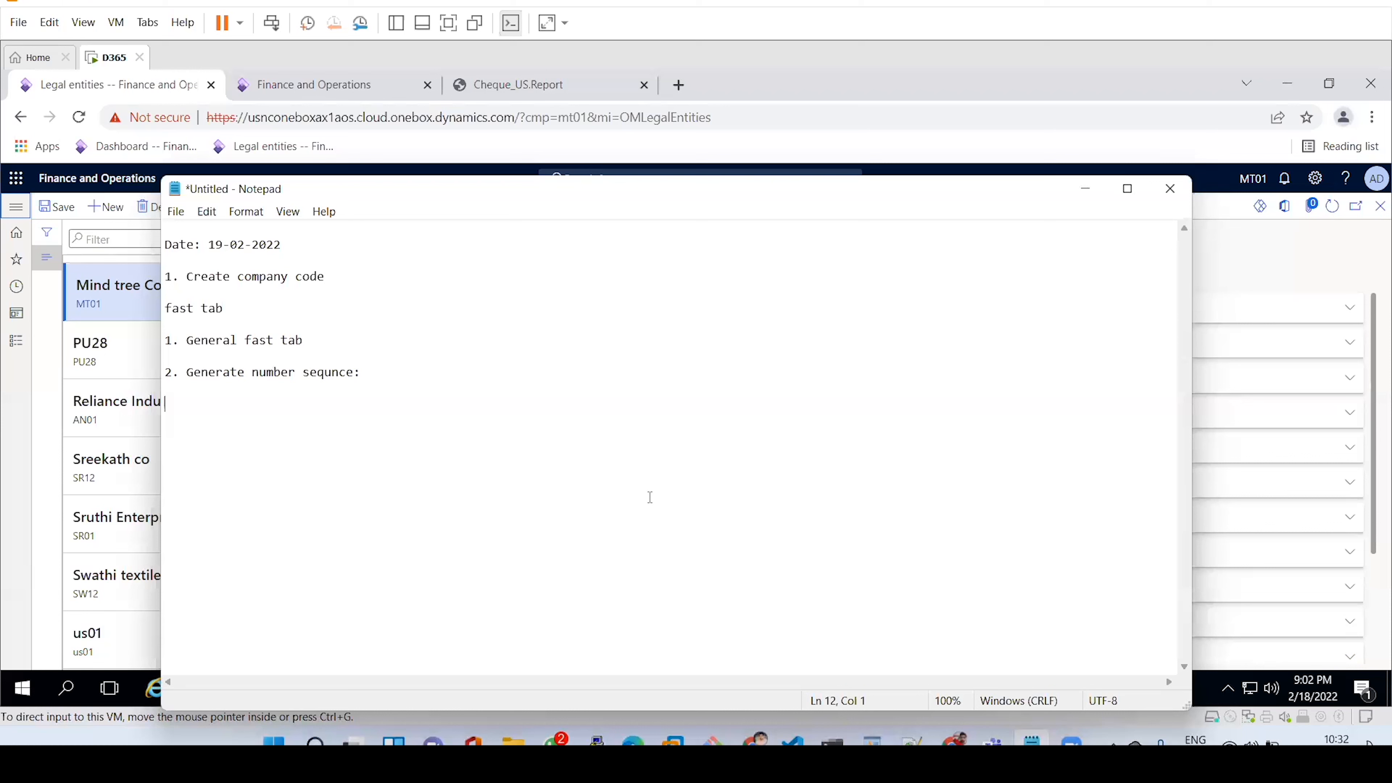
Minimize Notepad to bring the MT01 legal entity form back into view.
left_click(707, 465)
left_click(1084, 189)
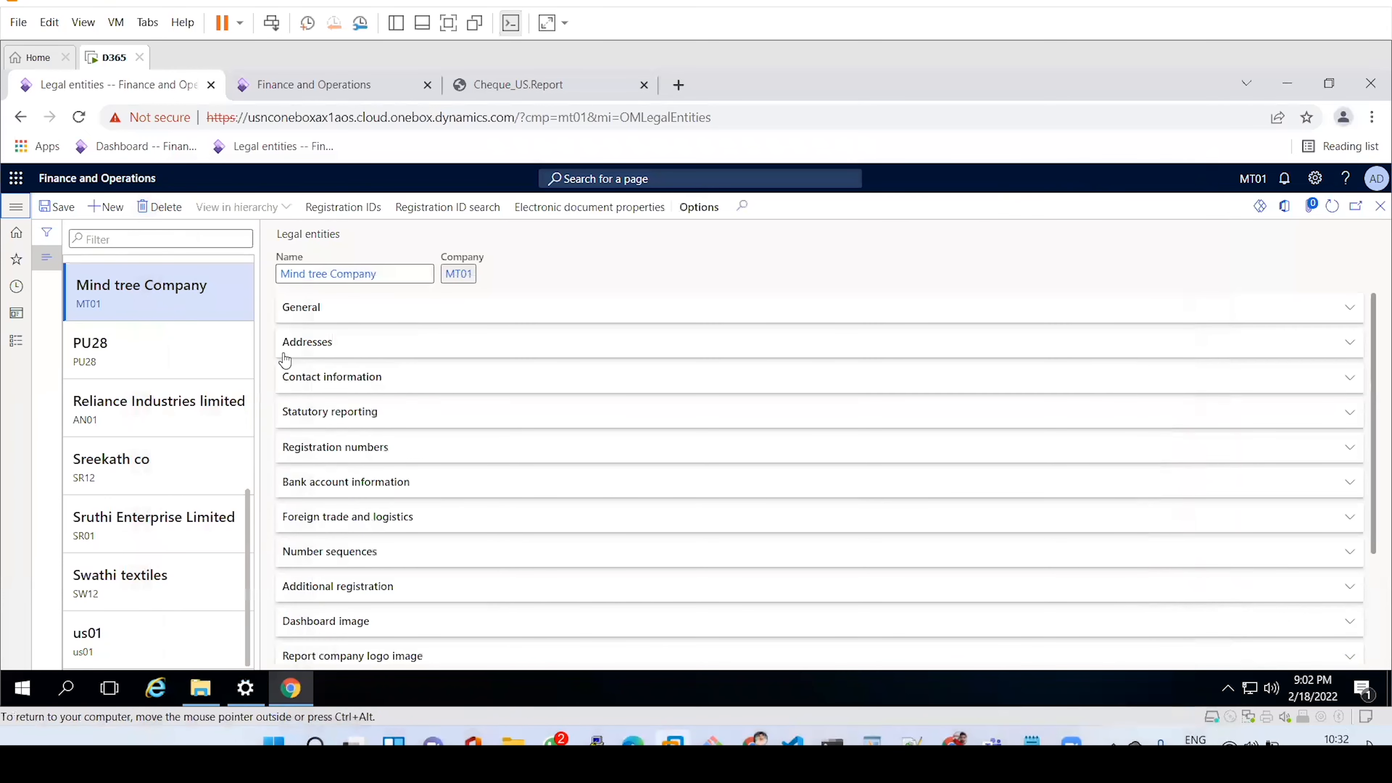
Go to Organization administration > Number sequences > Number sequences.
left_click(12, 213)
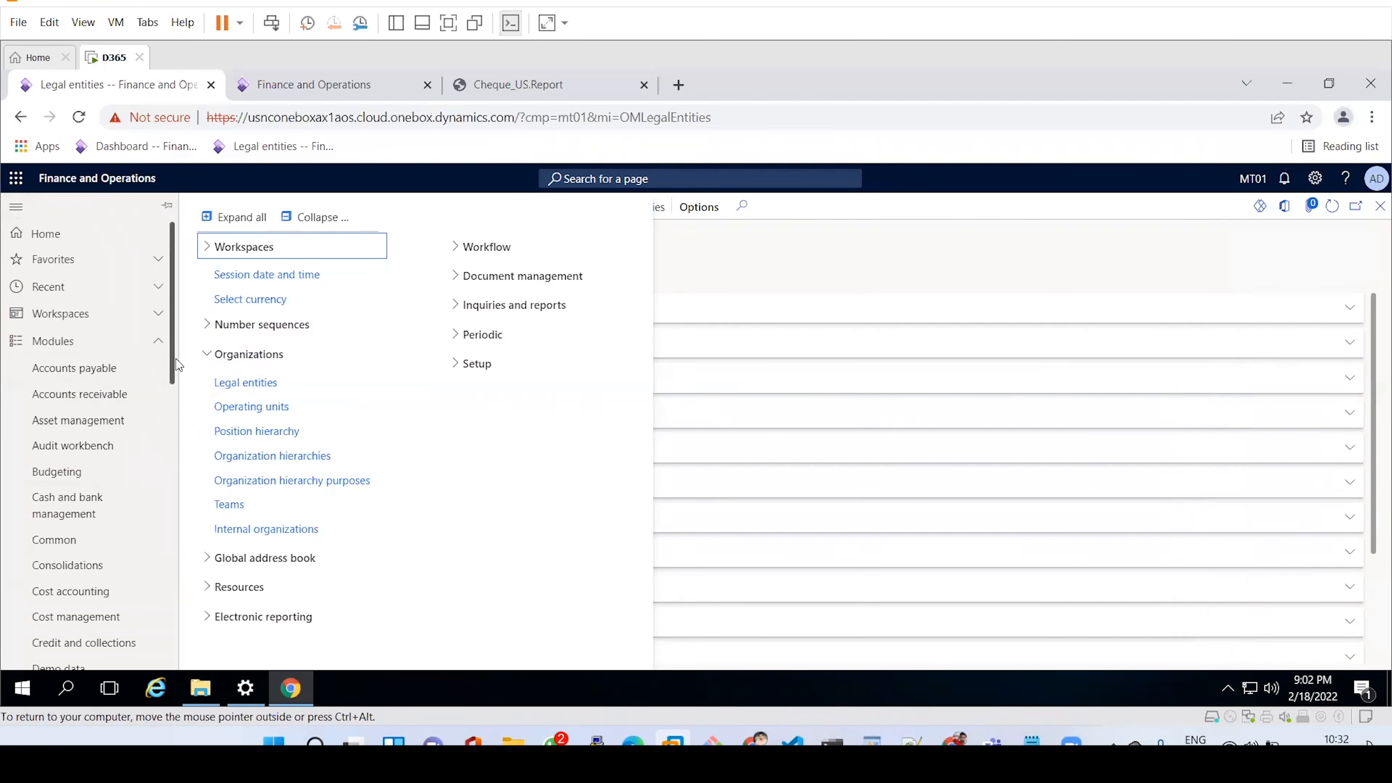
left_click(211, 329)
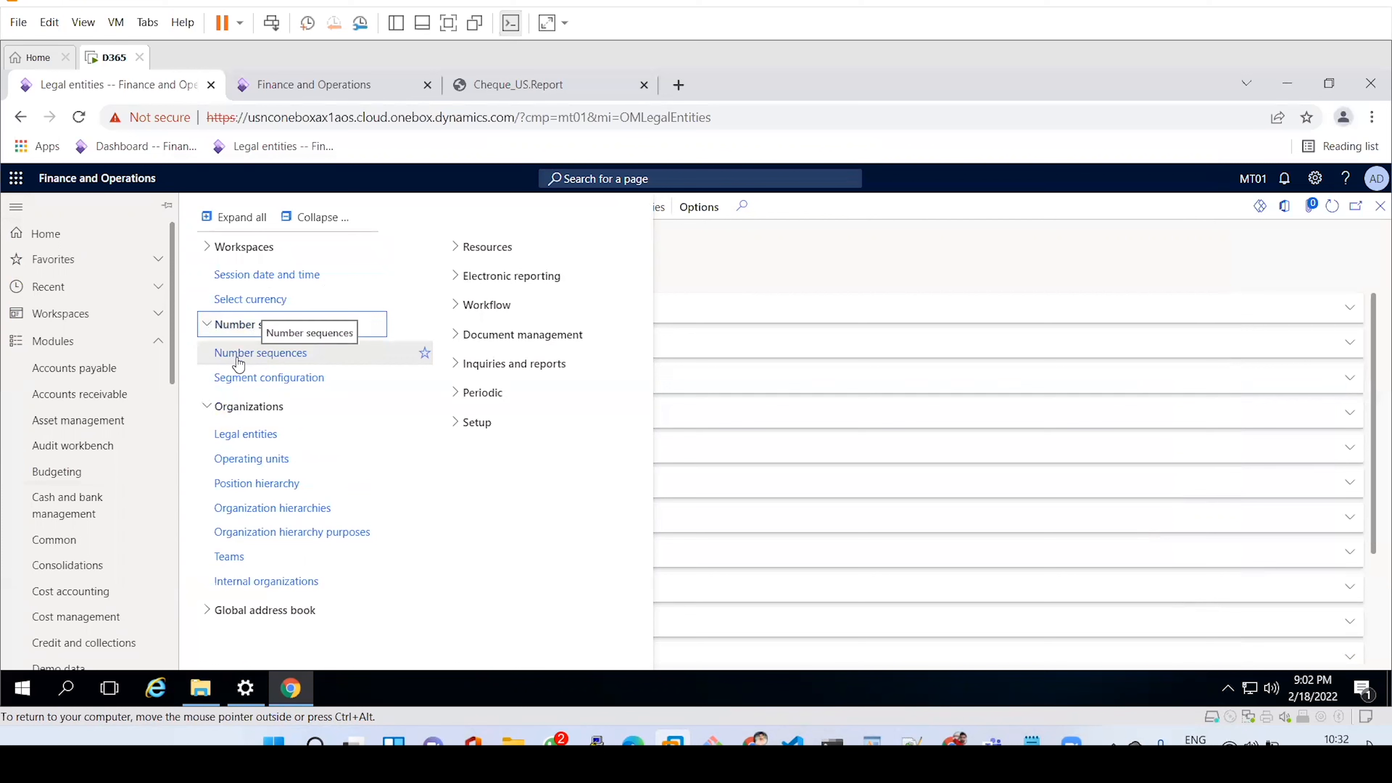
left_click(289, 356)
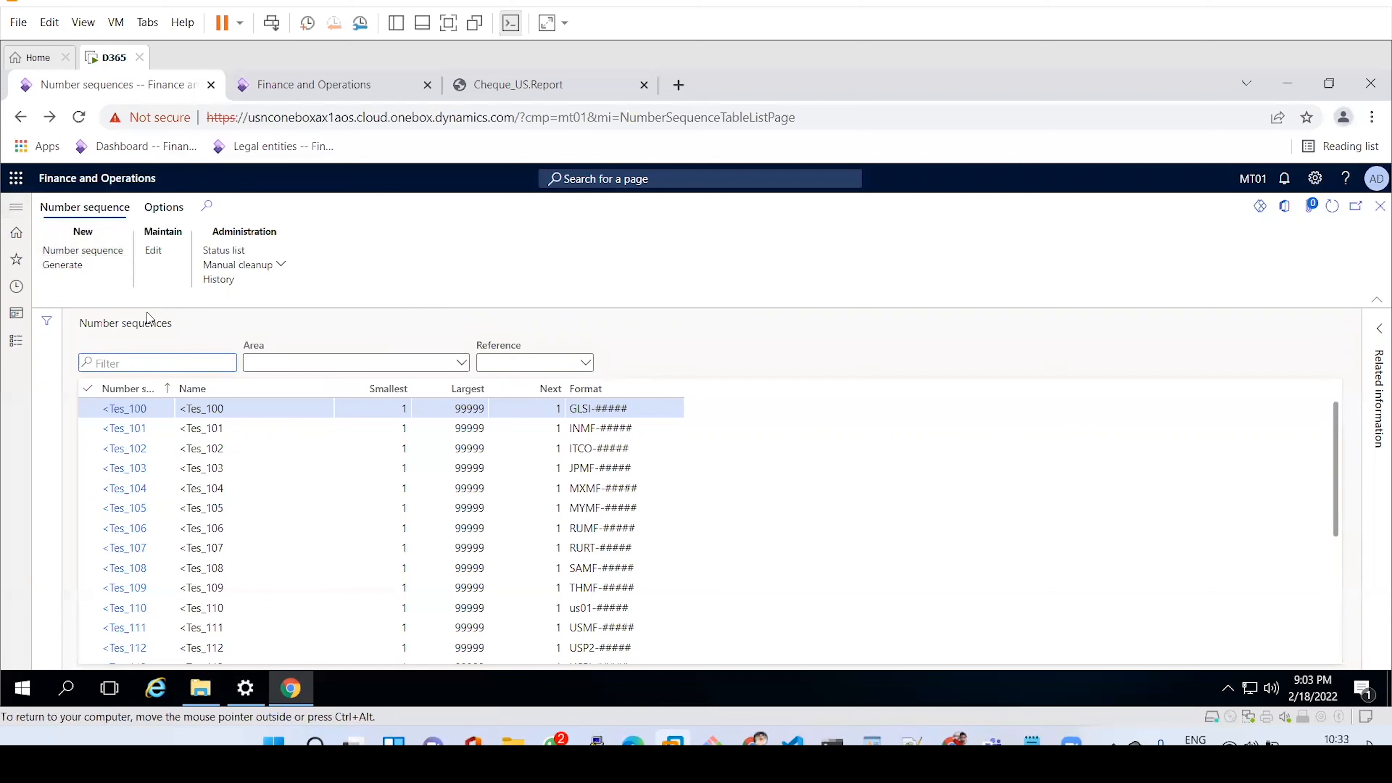
Launch the Set up number sequences wizard with Generate on the Number sequences page.
left_click(58, 276)
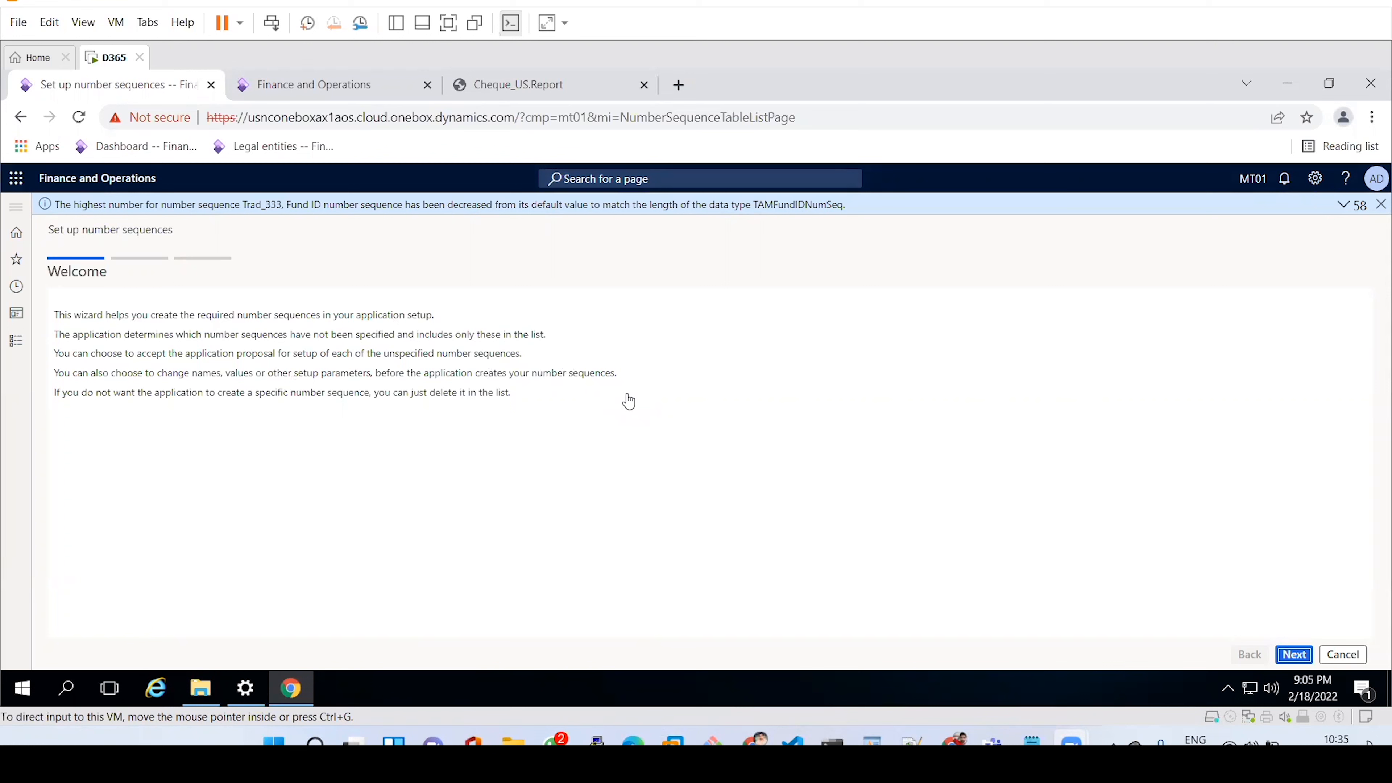
Read the wizard's Welcome introduction and continue to the Setup step.
left_click(86, 321)
double_click(86, 321)
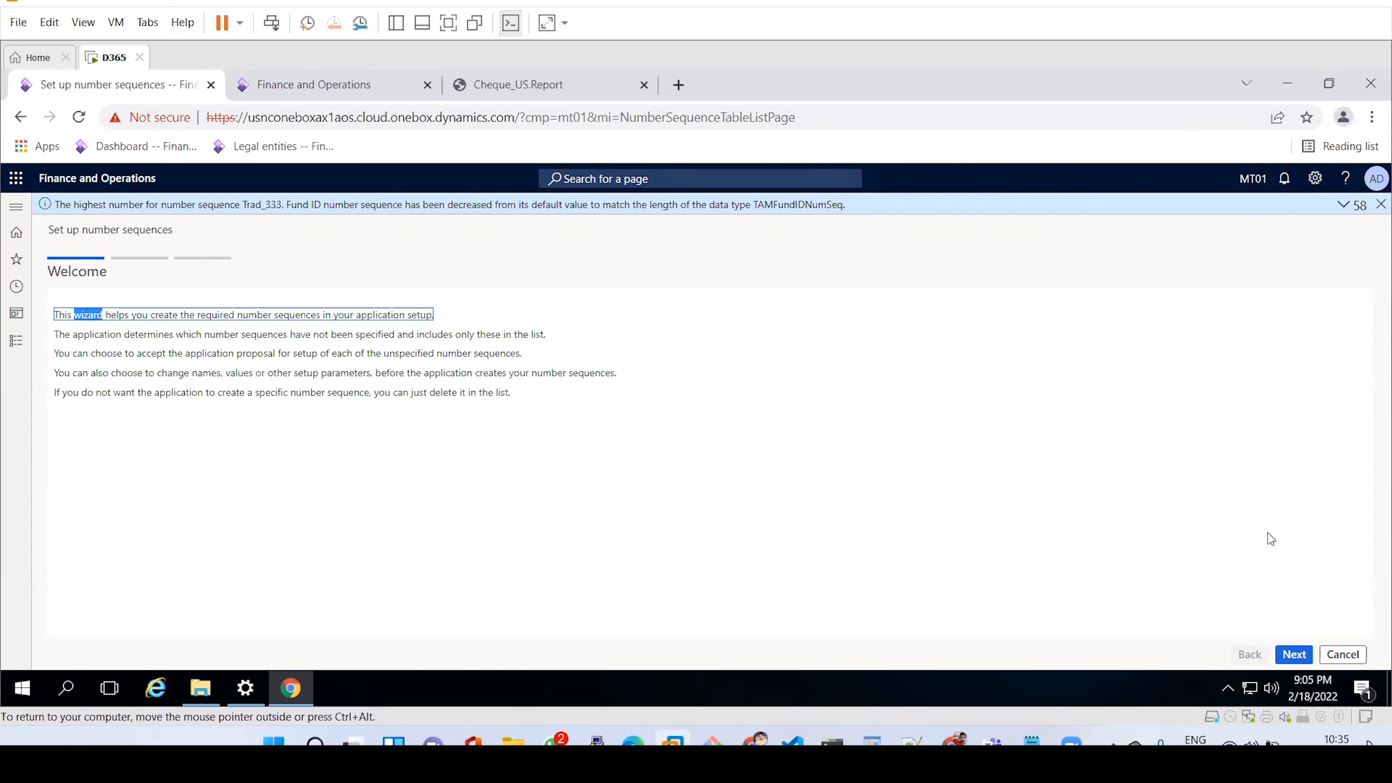
left_click(1292, 656)
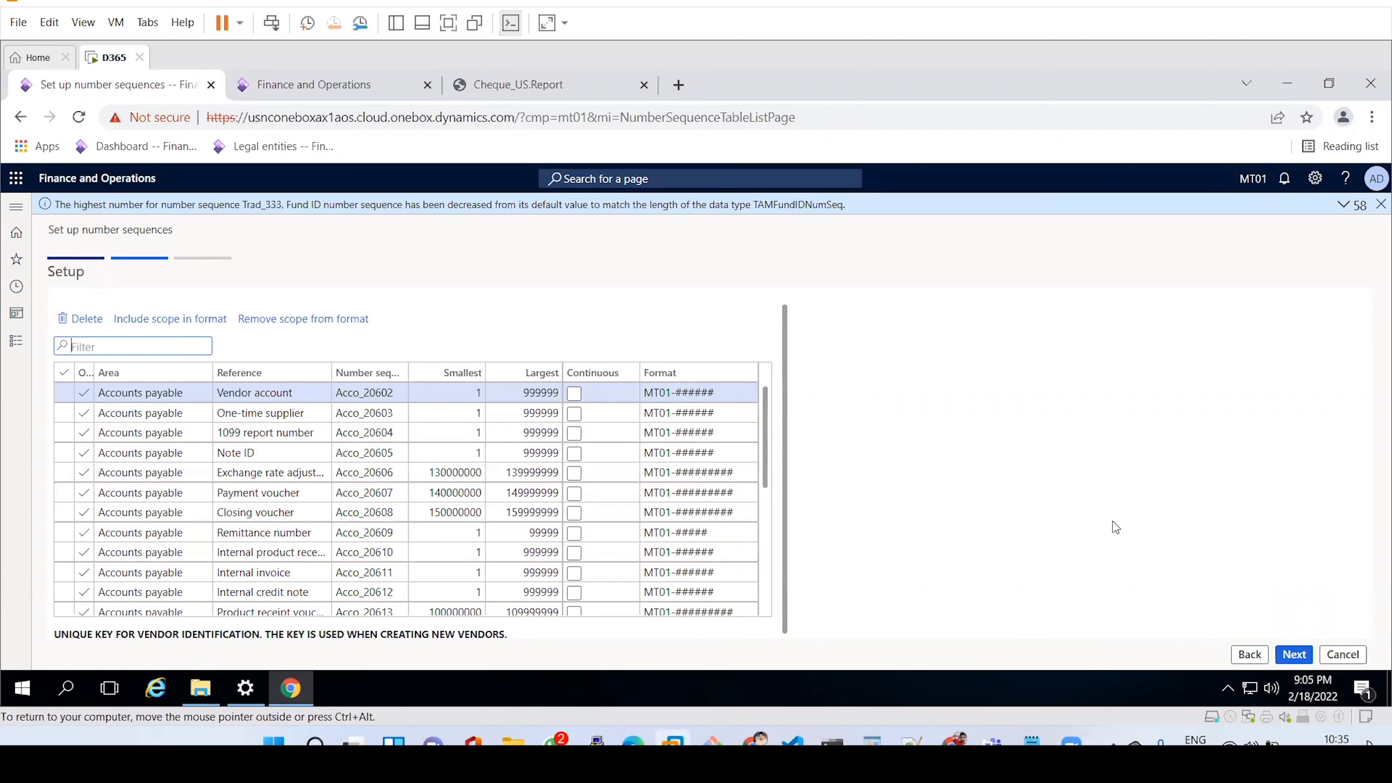
Keep the proposed MT01 sequences, such as Vendor account Acco_20602, and continue.
left_click(1294, 655)
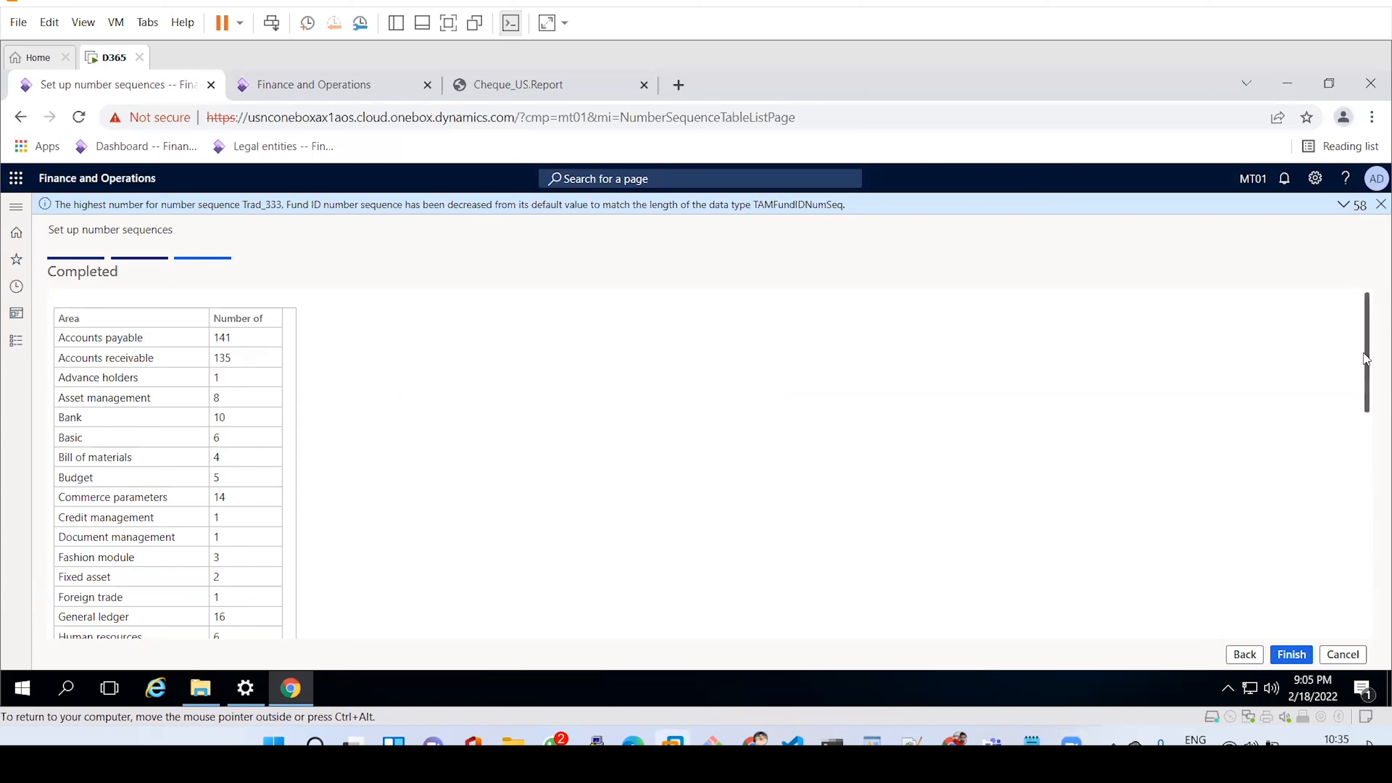
Review the Completed summary (Accounts payable 141, Accounts receivable 135) and finish generating sequences.
left_click_drag(1366, 359, 1366, 456)
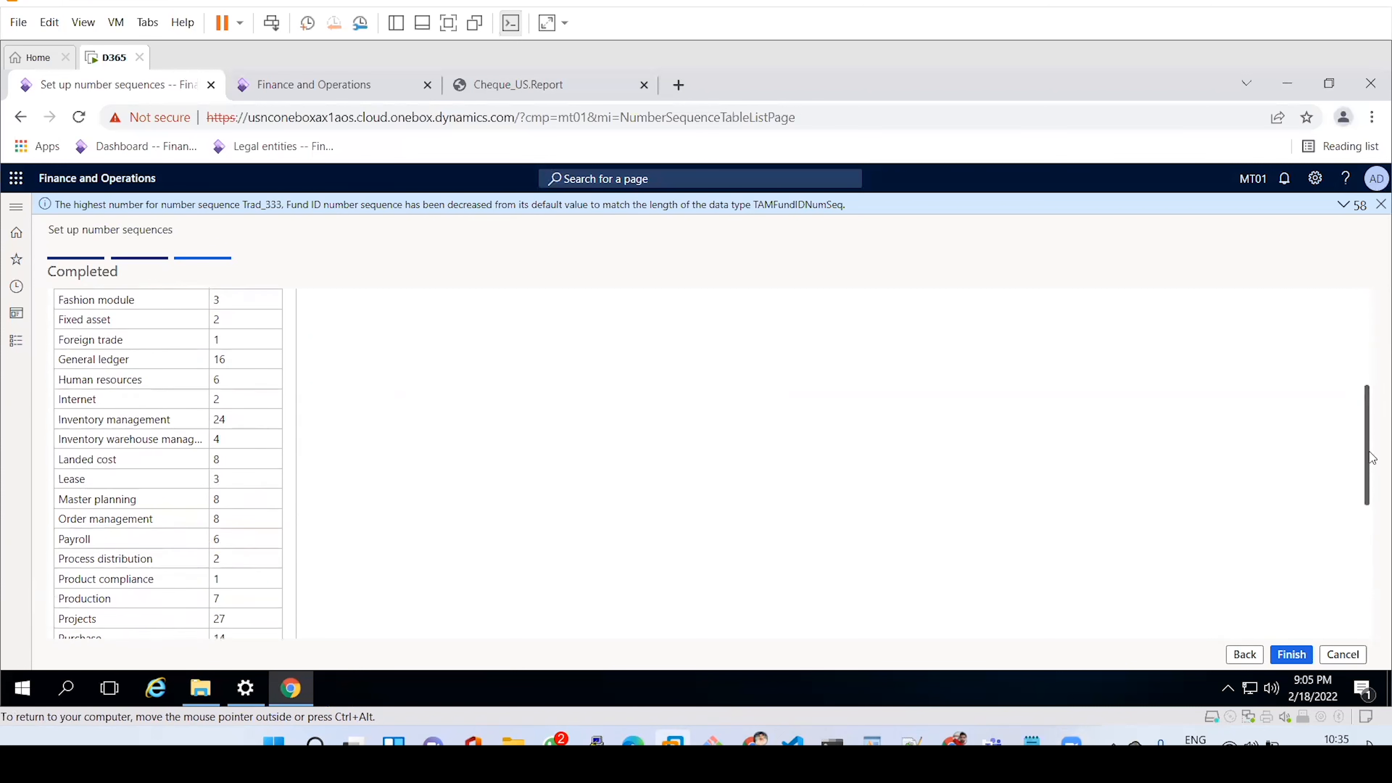
left_click(1306, 651)
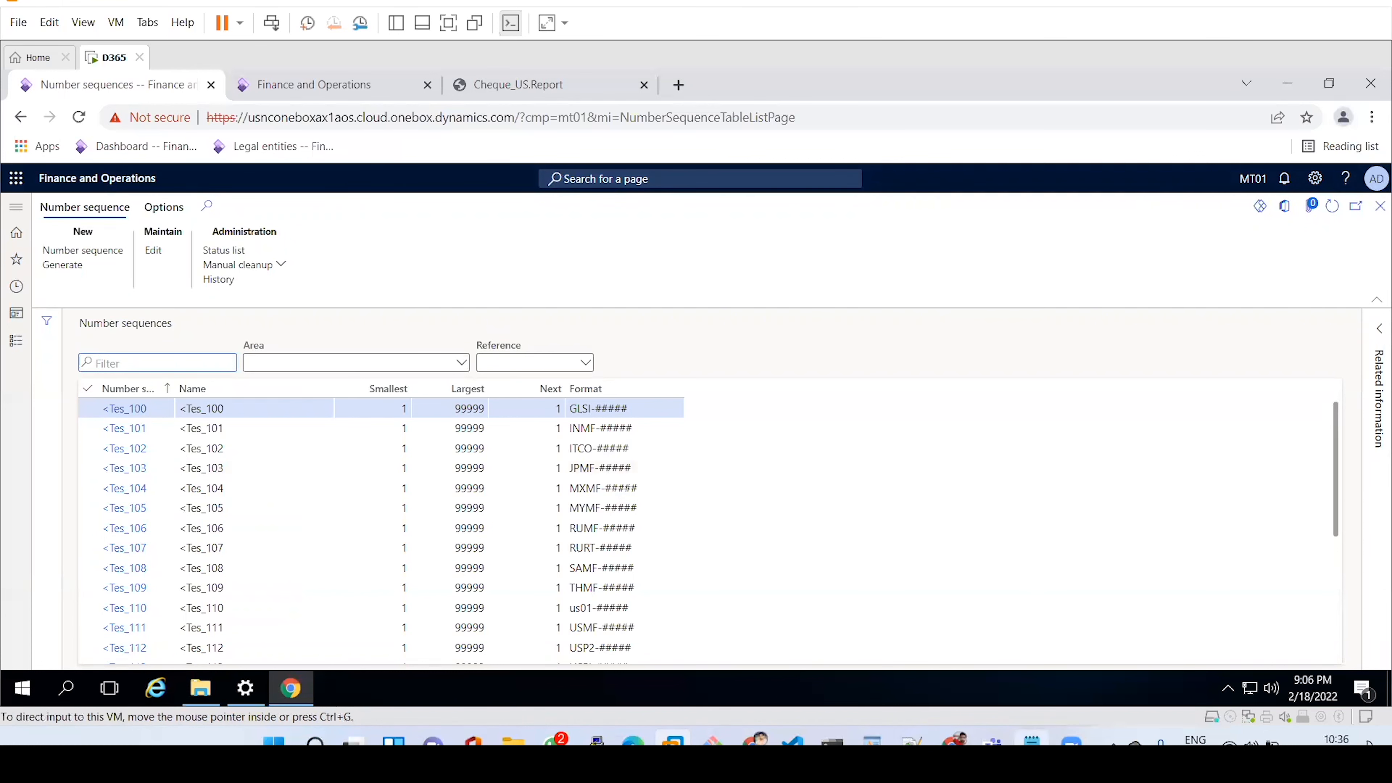
Add the heading '3. Operating units Creation:' to the Notepad notes and start a new line beneath it.
left_click(1031, 741)
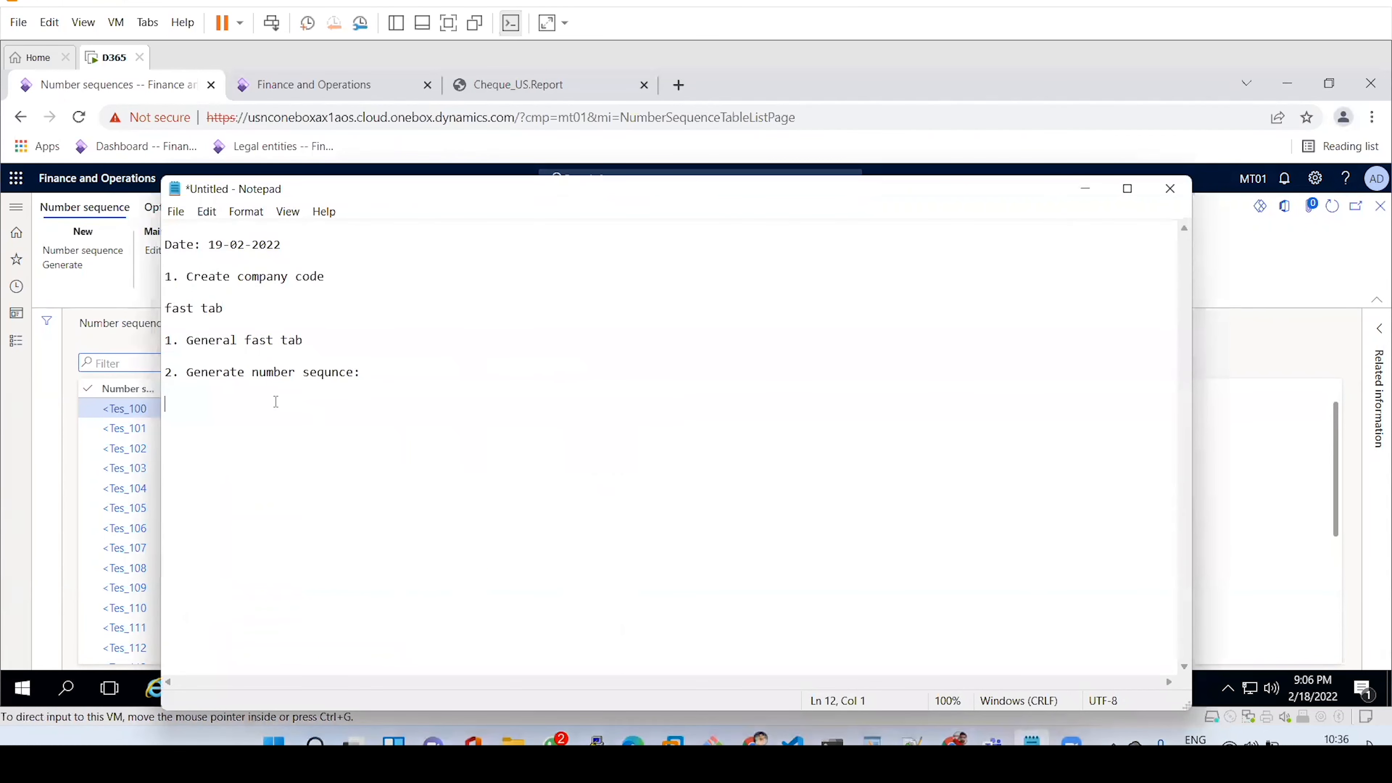
type("3")
type("Operating units Creation")
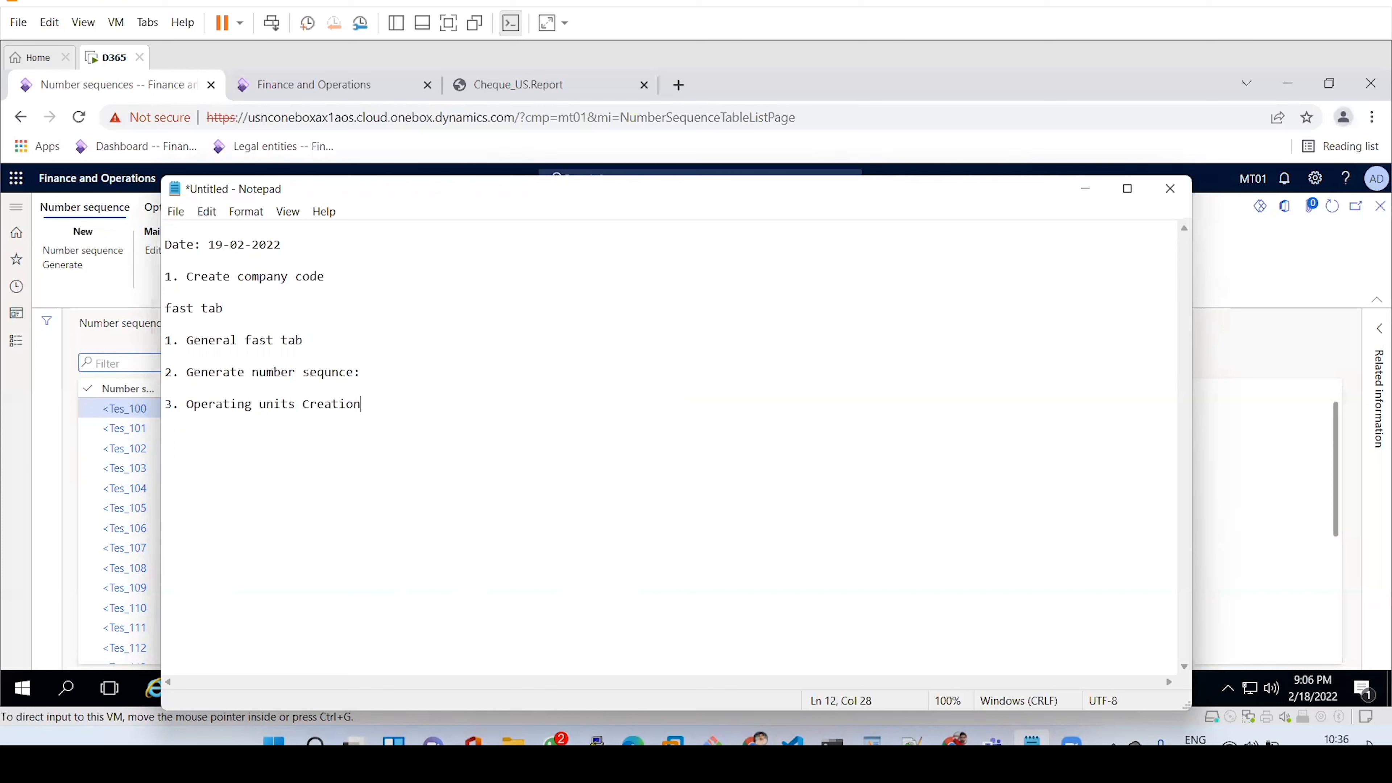
key("Return")
key("Return")
key("Return")
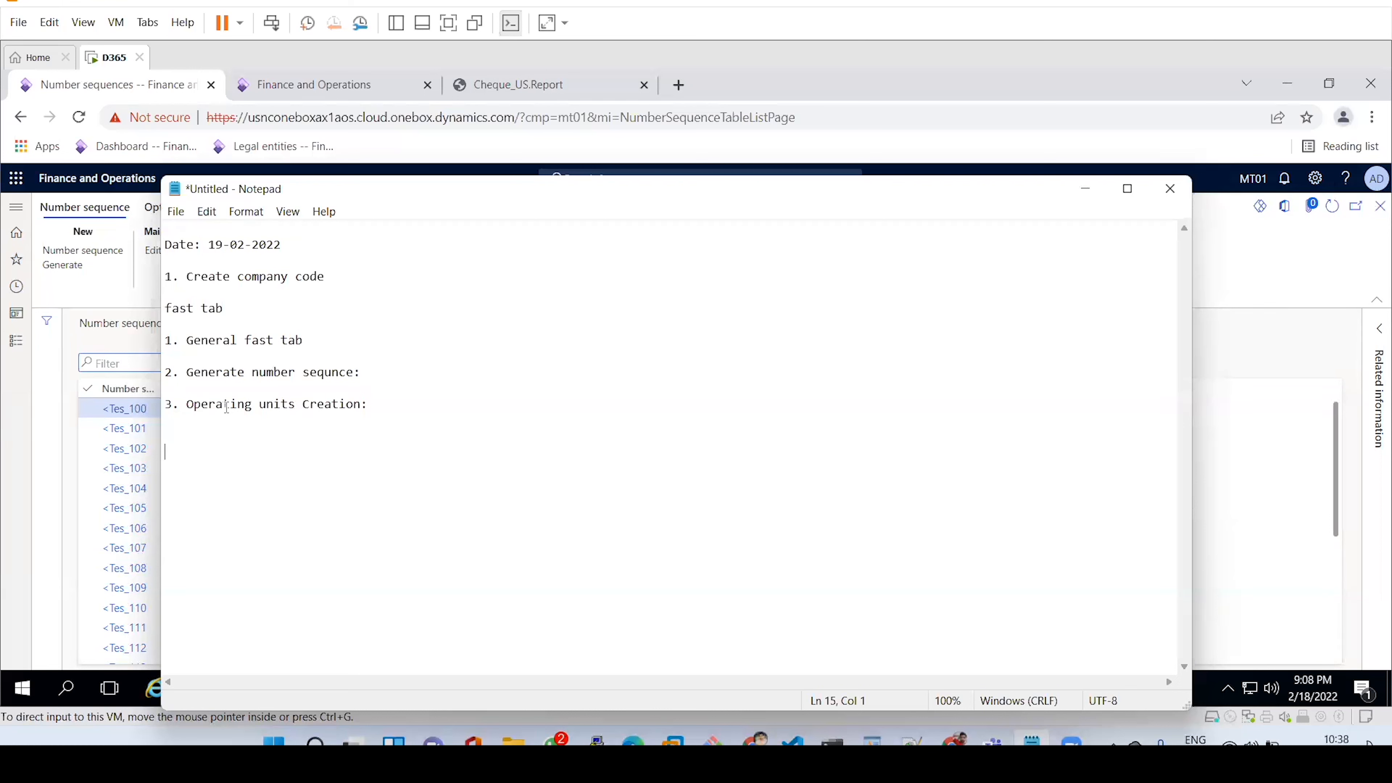
Type the numbered items '1. business unit', '2. cost center' and '3. Department' in Notepad.
type("1. busi")
type("ness uni")
type("t")
type("2.")
type("cost")
type(" center ")
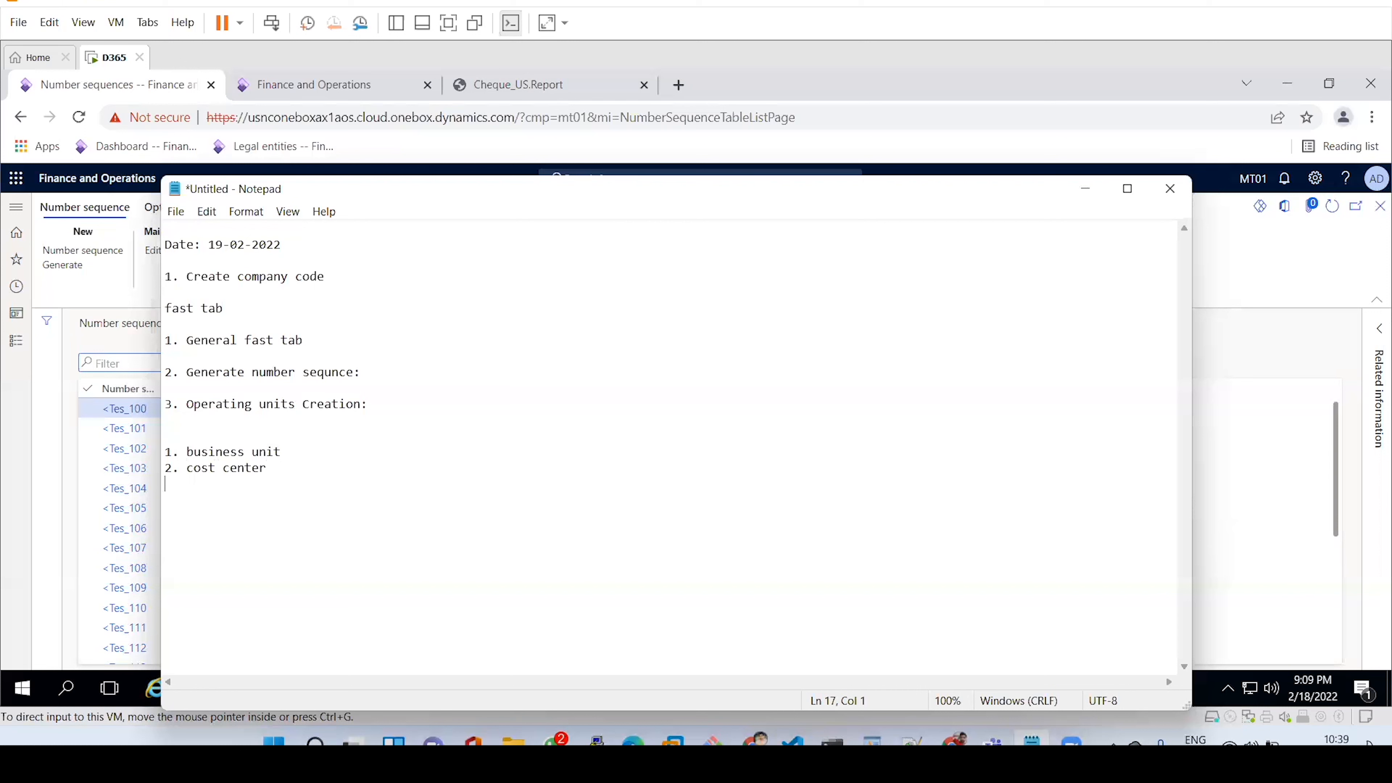
type("3.")
type("Department")
Add '4. Retail channel' on a new line below Department.
double_click(200, 485)
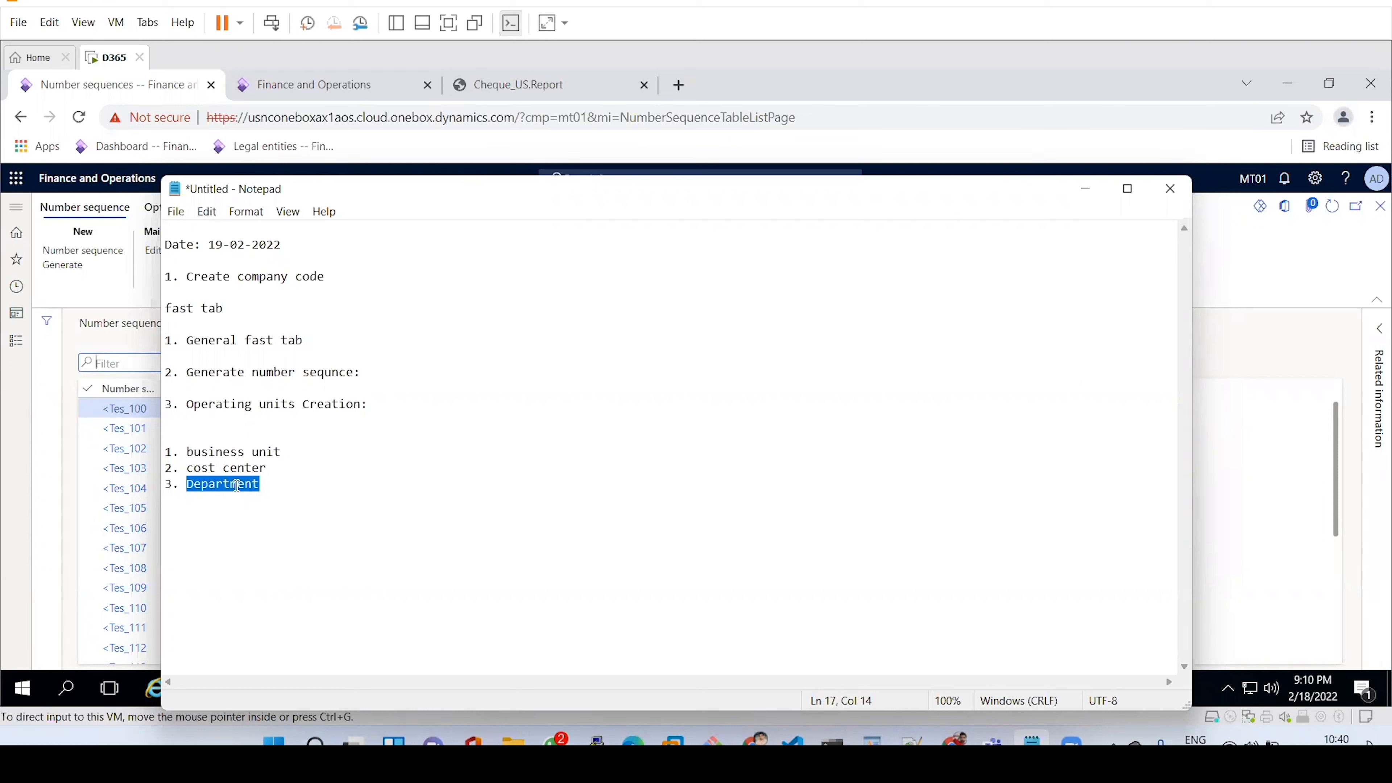
left_click(285, 486)
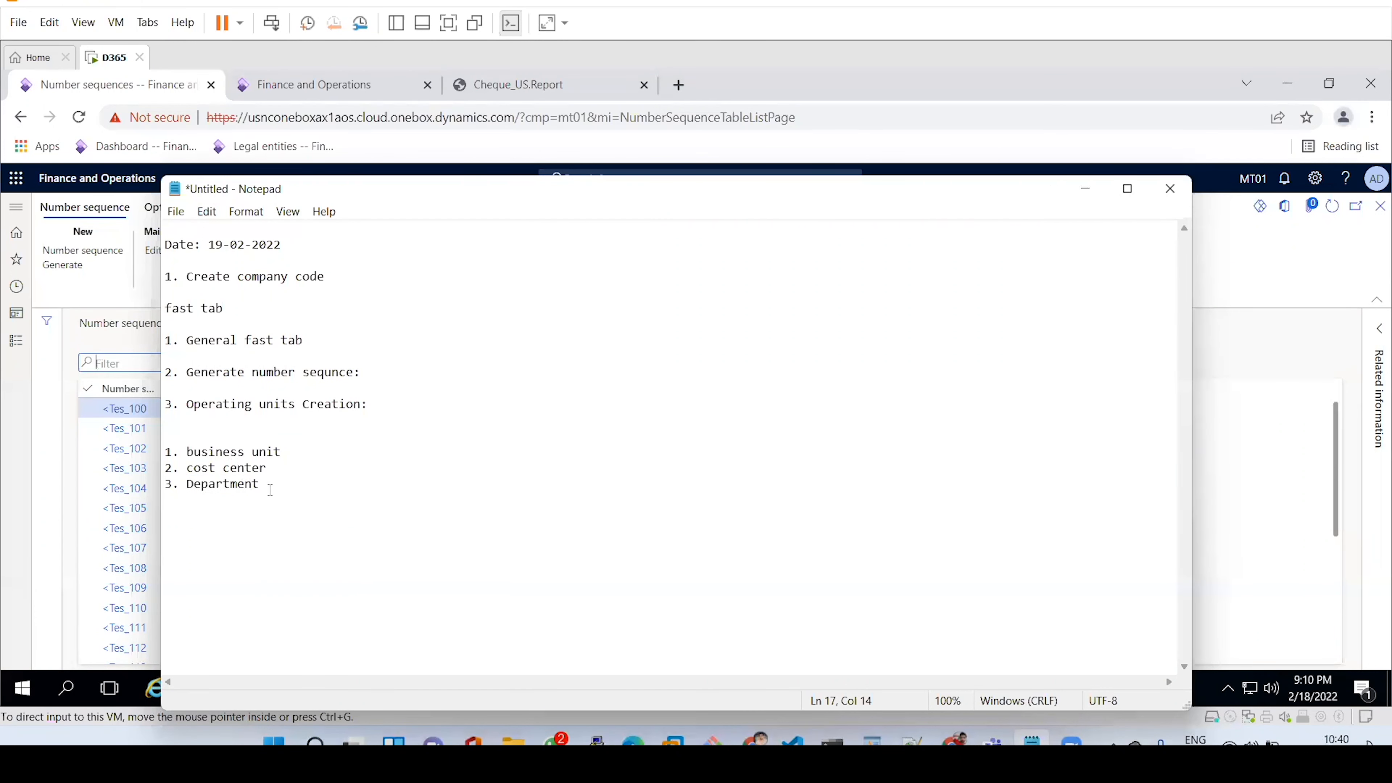
key("Return")
type("4. Retail channel")
Minimize Notepad and go to Organization administration > Organizations > Operating units.
left_click(1084, 189)
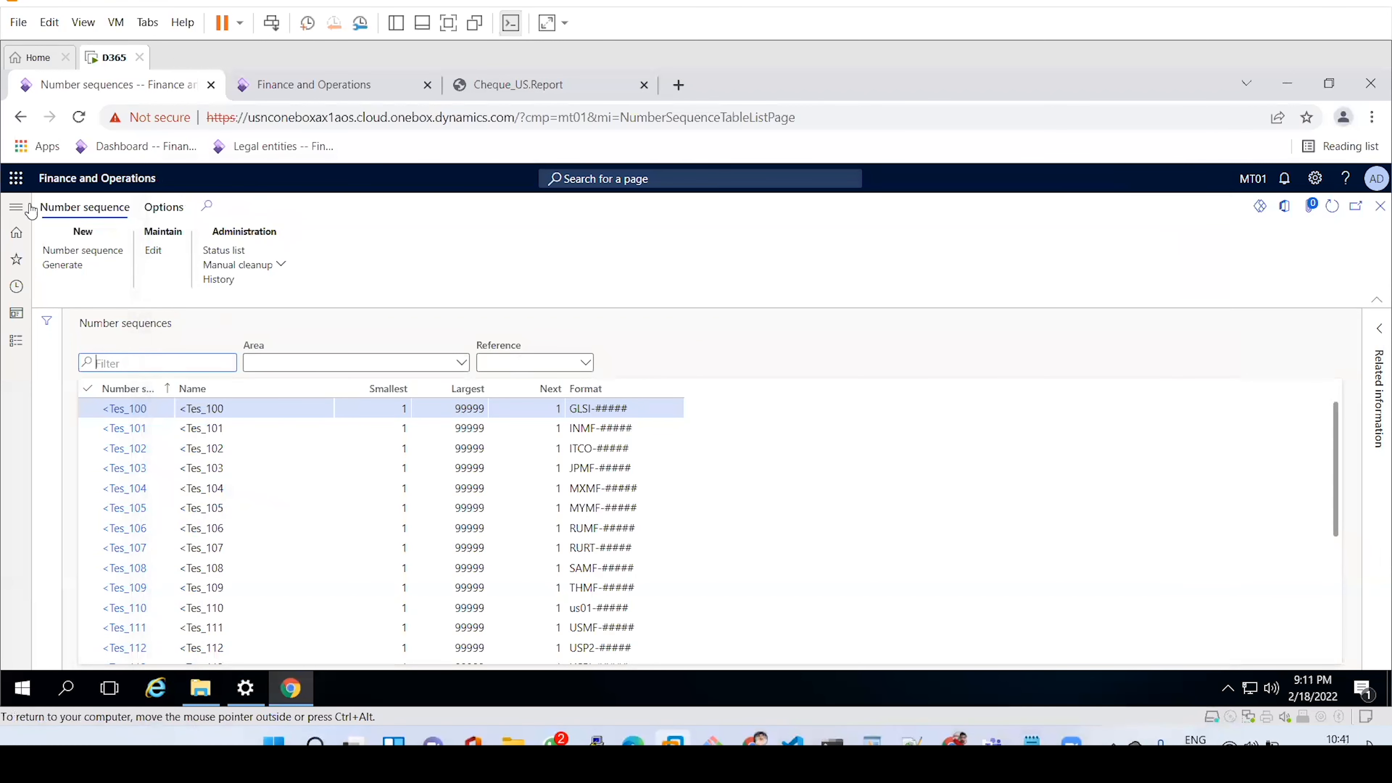
left_click(15, 215)
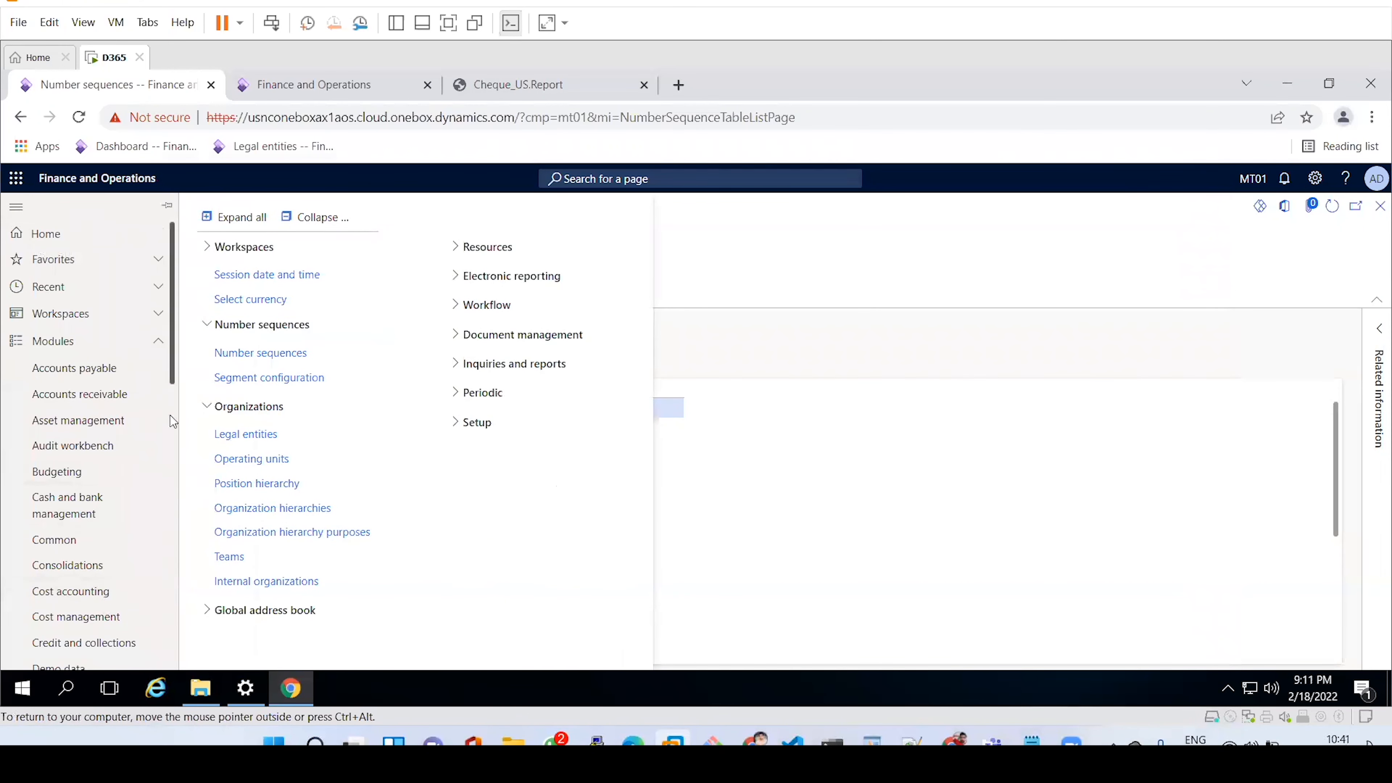
scroll(170, 416, "down", 6)
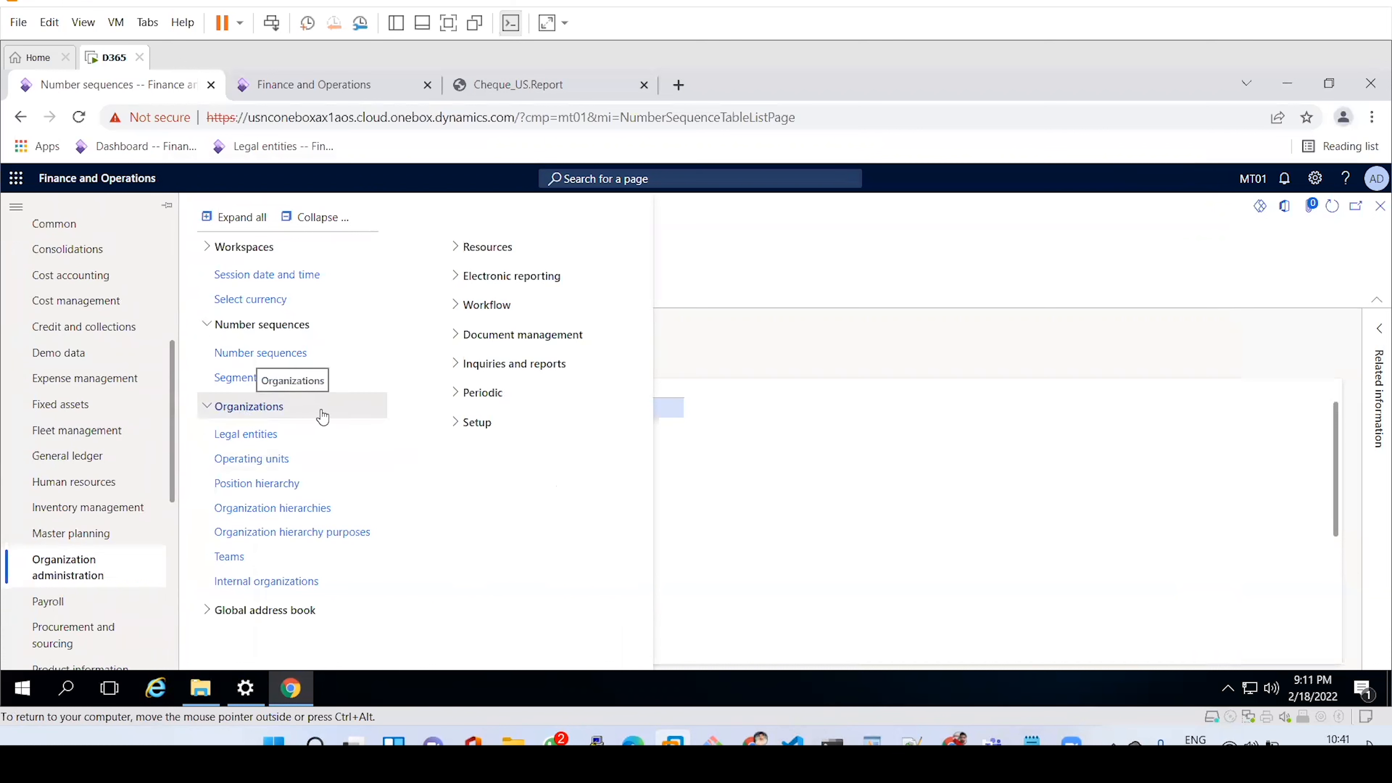
left_click(289, 461)
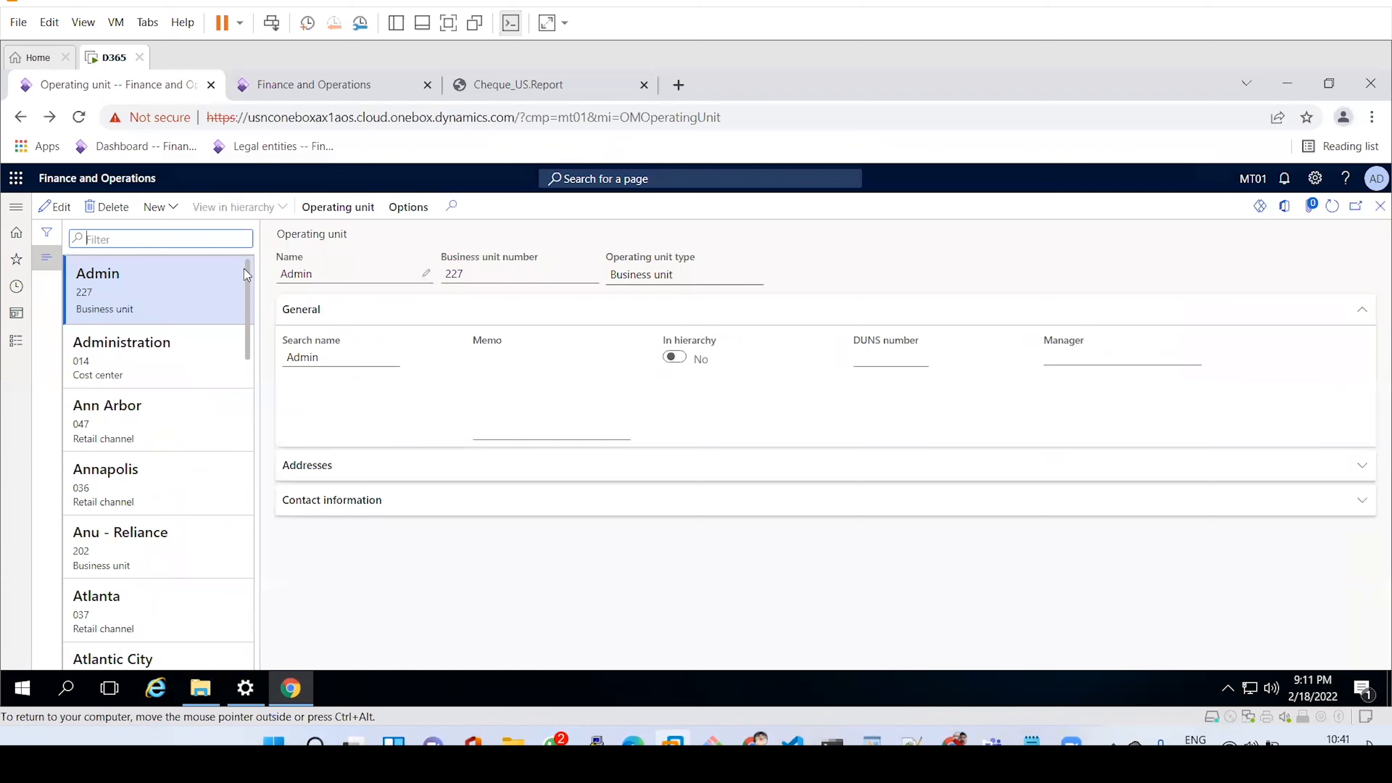
Create a new Business unit operating unit (number 352) and name it MT01.
left_click(174, 213)
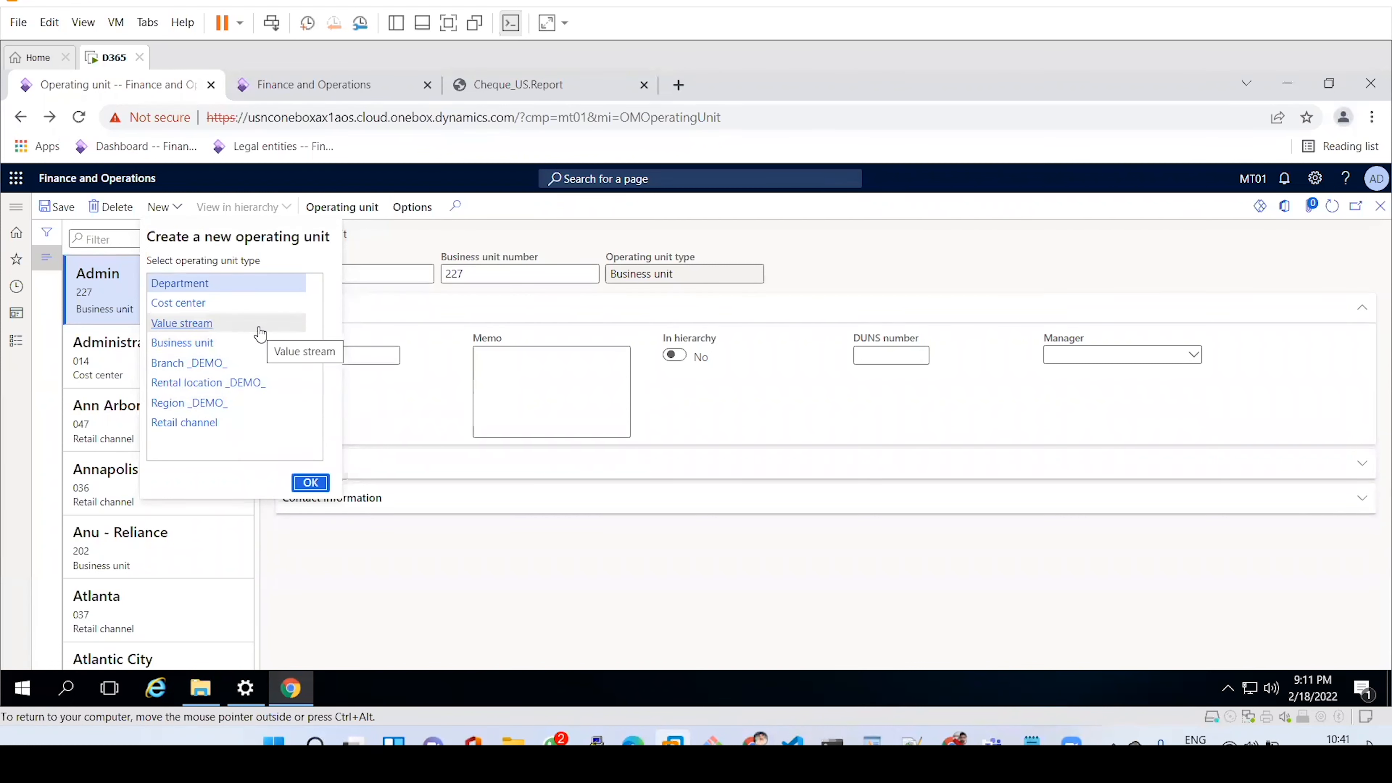
double_click(193, 345)
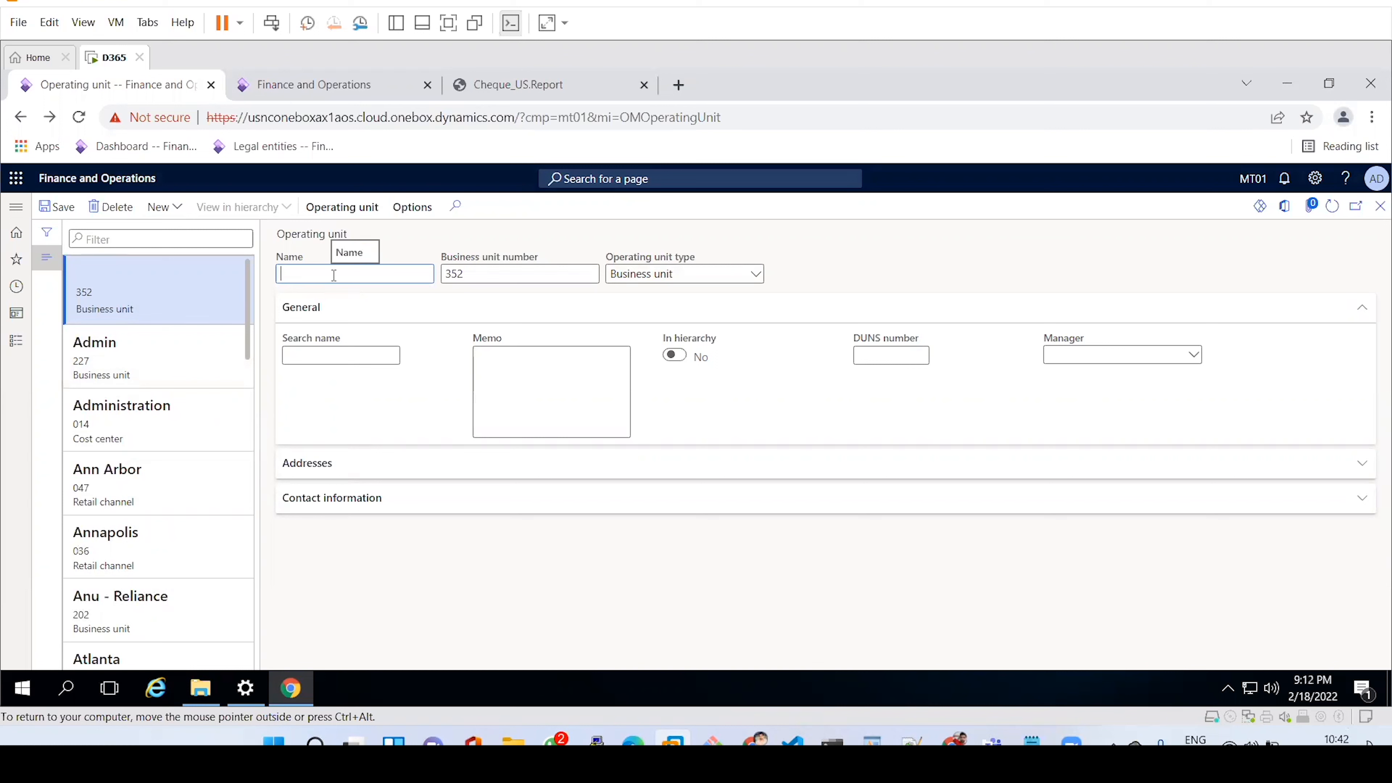
type("MT01")
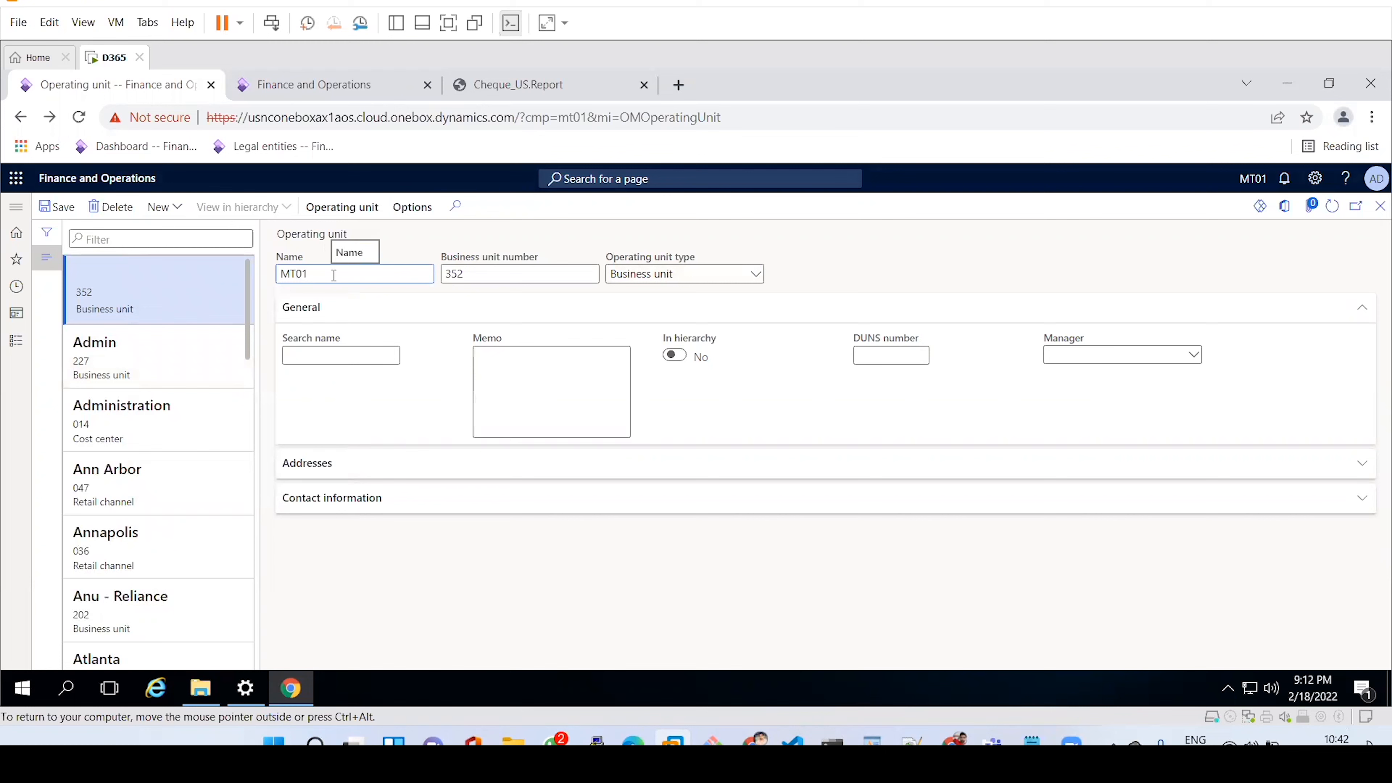